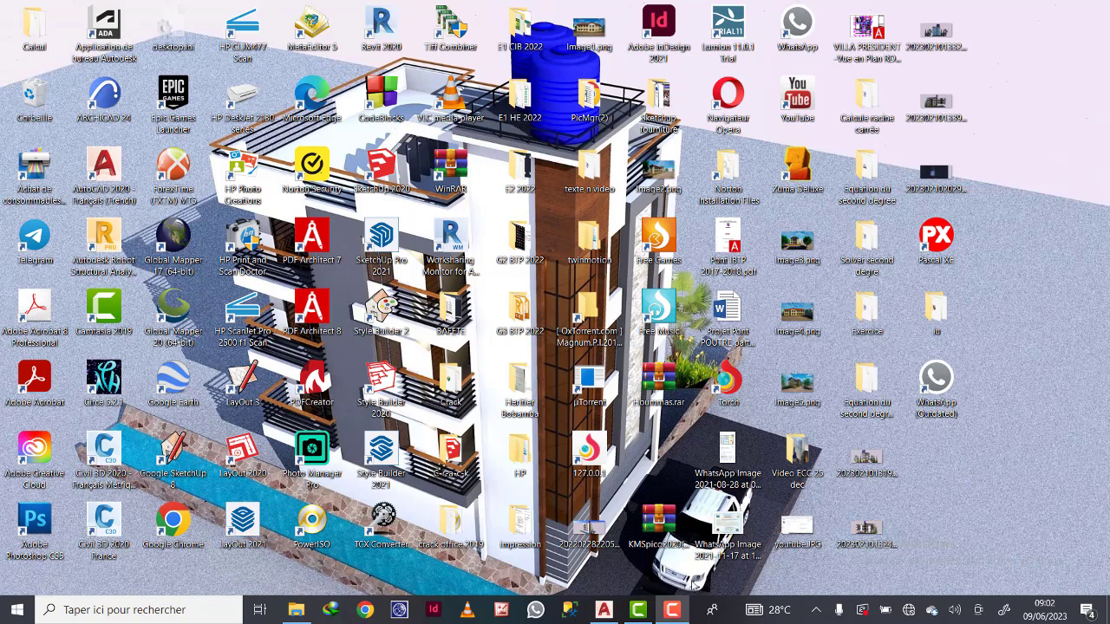
# Switch to AutoCAD with the Plan Maison R_1 drawing
pyautogui.click(673, 613)
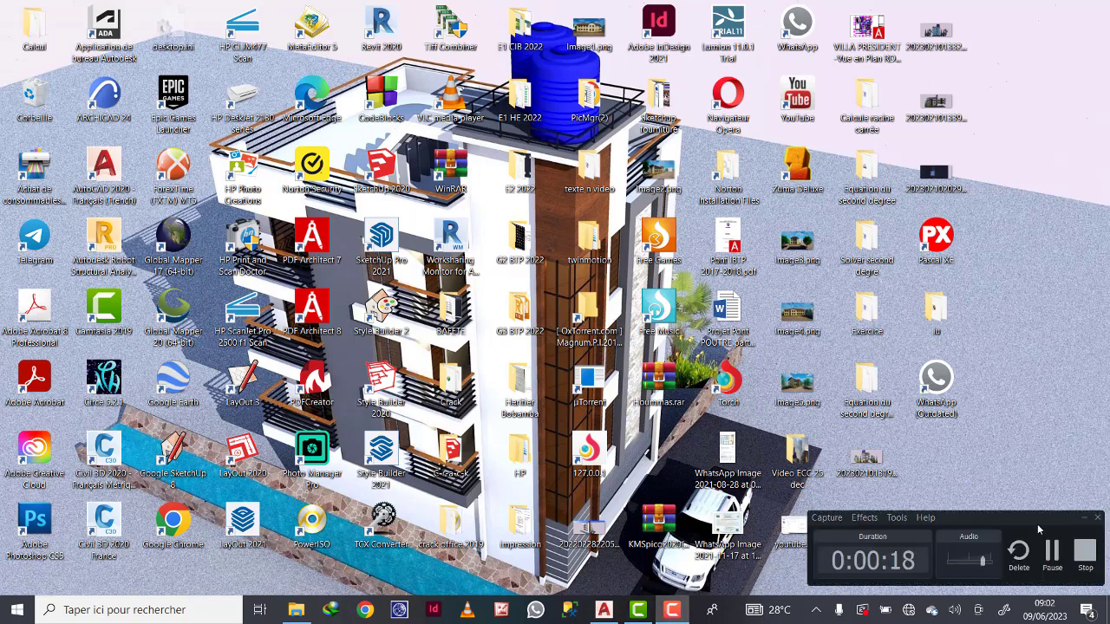
pyautogui.click(1082, 520)
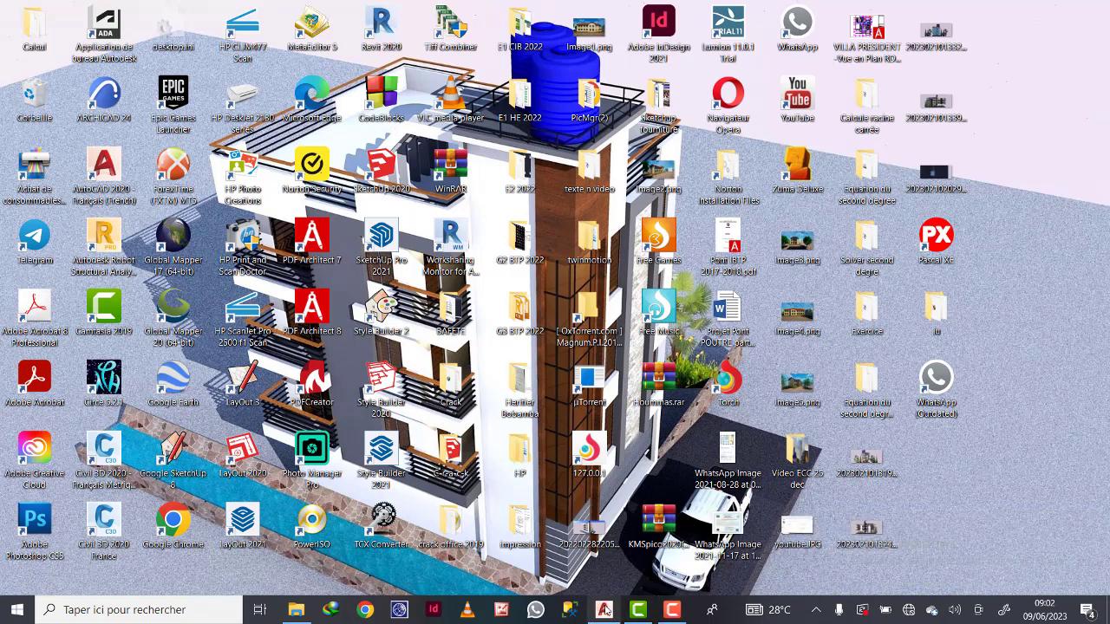
pyautogui.click(604, 610)
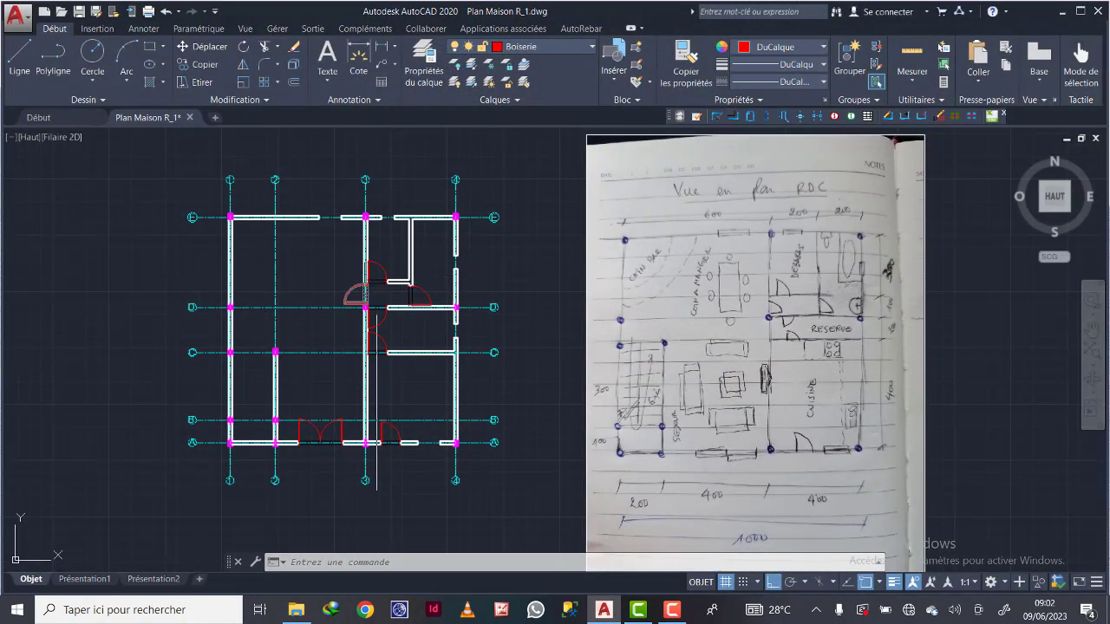
# Examine the ground-floor plan's walls, doors and remaining openings against the handwritten sketch beside it
pyautogui.scroll(2, 376, 274)
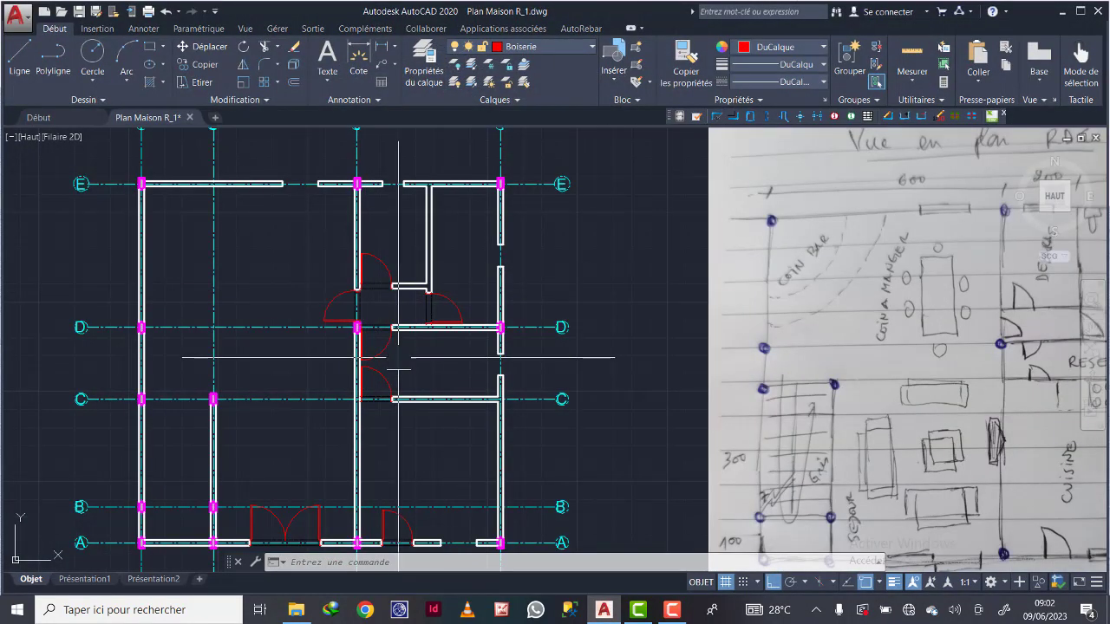
pyautogui.moveTo(404, 352); pyautogui.dragTo(498, 225, button='middle')
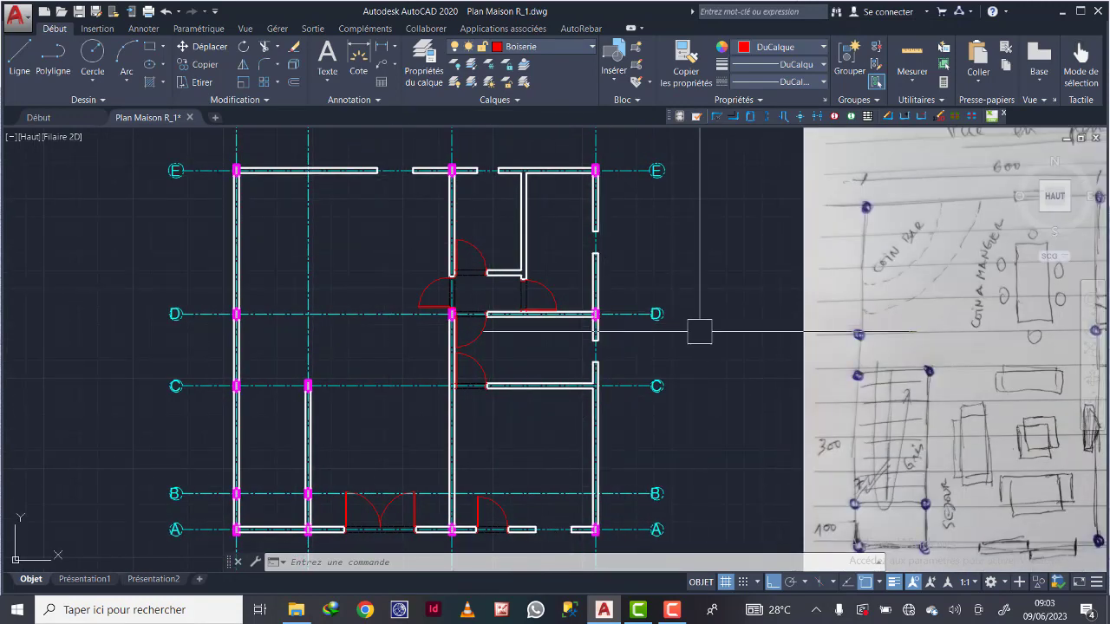
pyautogui.scroll(-2, 737, 319)
pyautogui.moveTo(755, 314); pyautogui.dragTo(538, 304, button='middle')
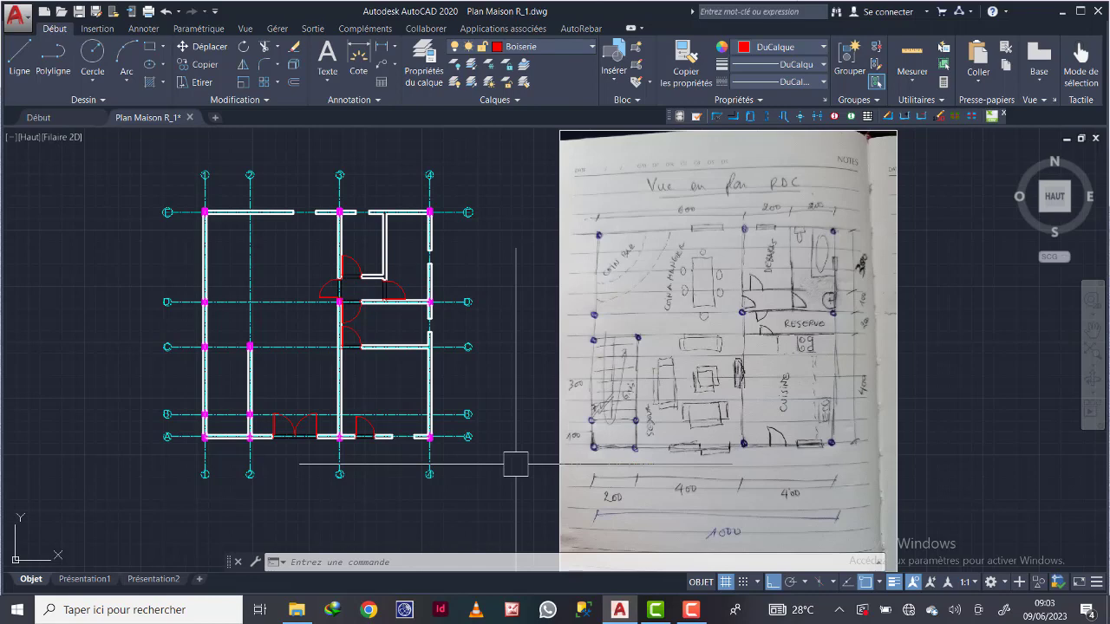
pyautogui.scroll(2, 351, 437)
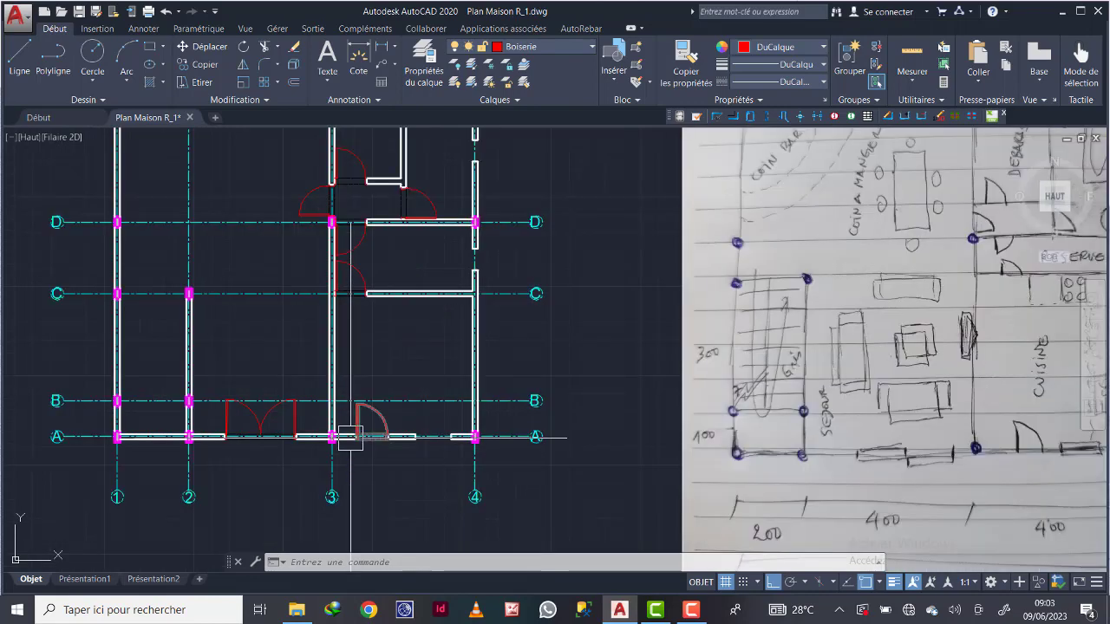
pyautogui.moveTo(426, 251)
pyautogui.mouseDown(button='middle')
pyautogui.moveTo(500, 367)
pyautogui.moveTo(515, 345)
pyautogui.moveTo(543, 429)
pyautogui.mouseUp(button='middle')
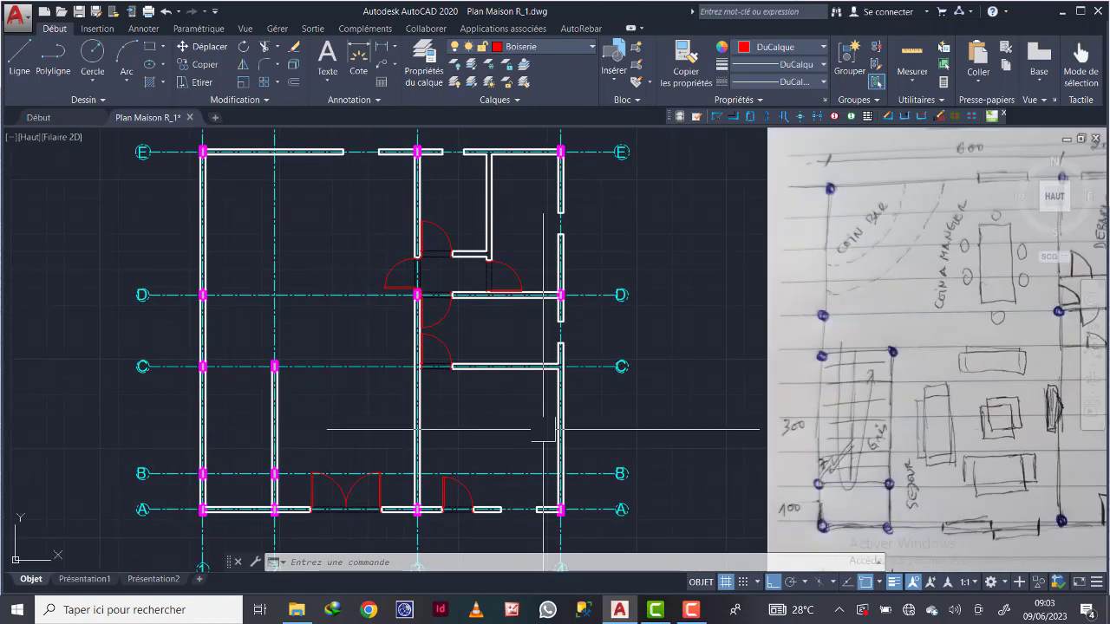
pyautogui.scroll(4, 534, 523)
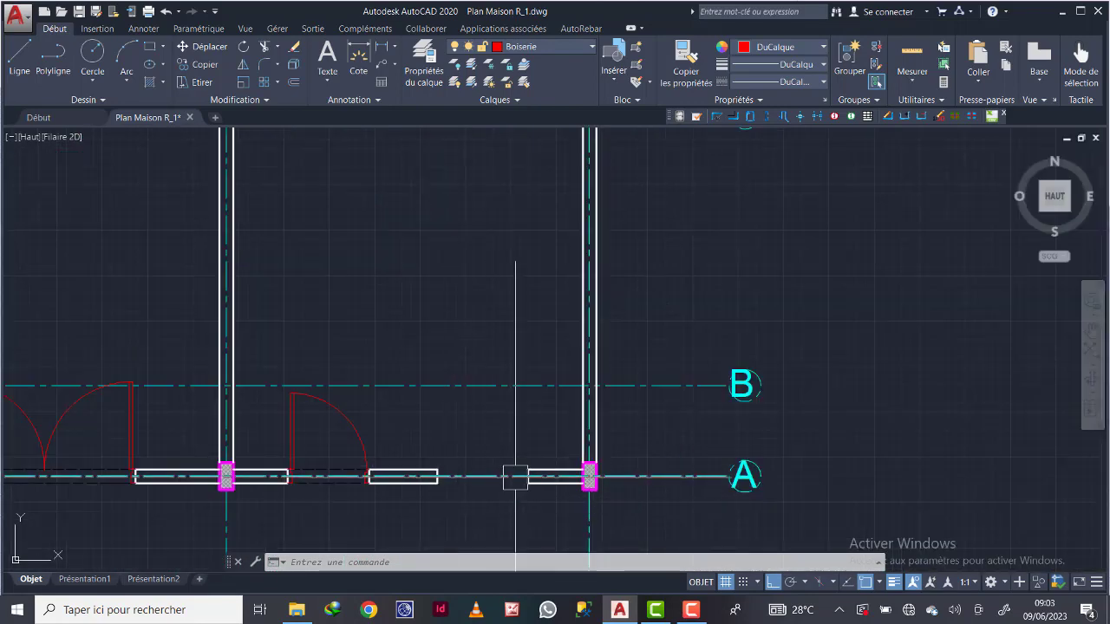
pyautogui.scroll(-5, 470, 220)
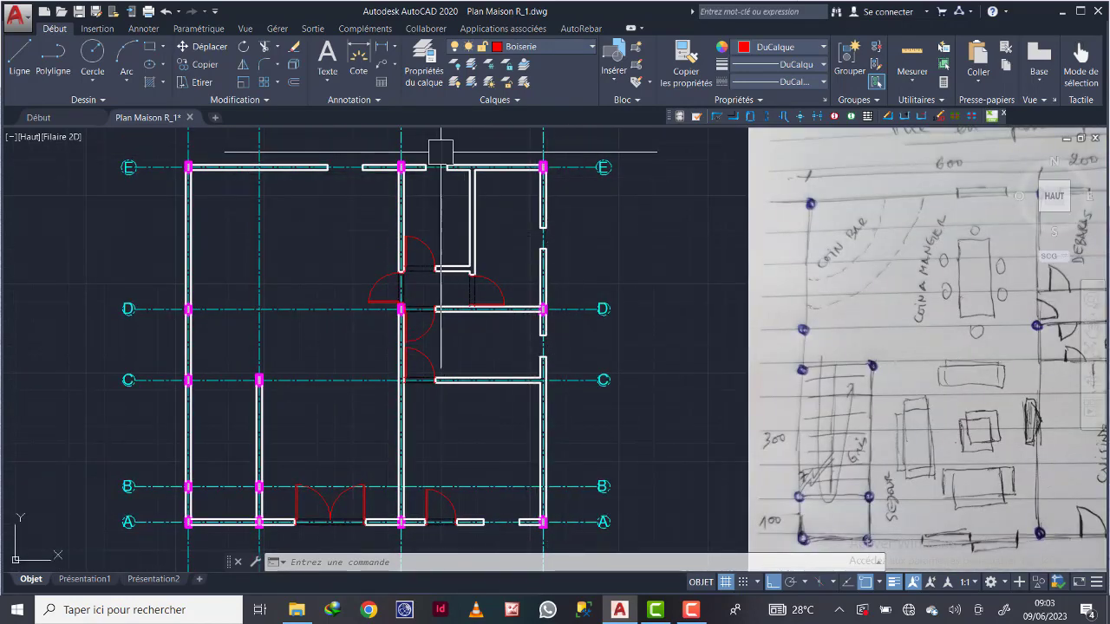
pyautogui.scroll(6, 431, 145)
pyautogui.scroll(-7, 488, 268)
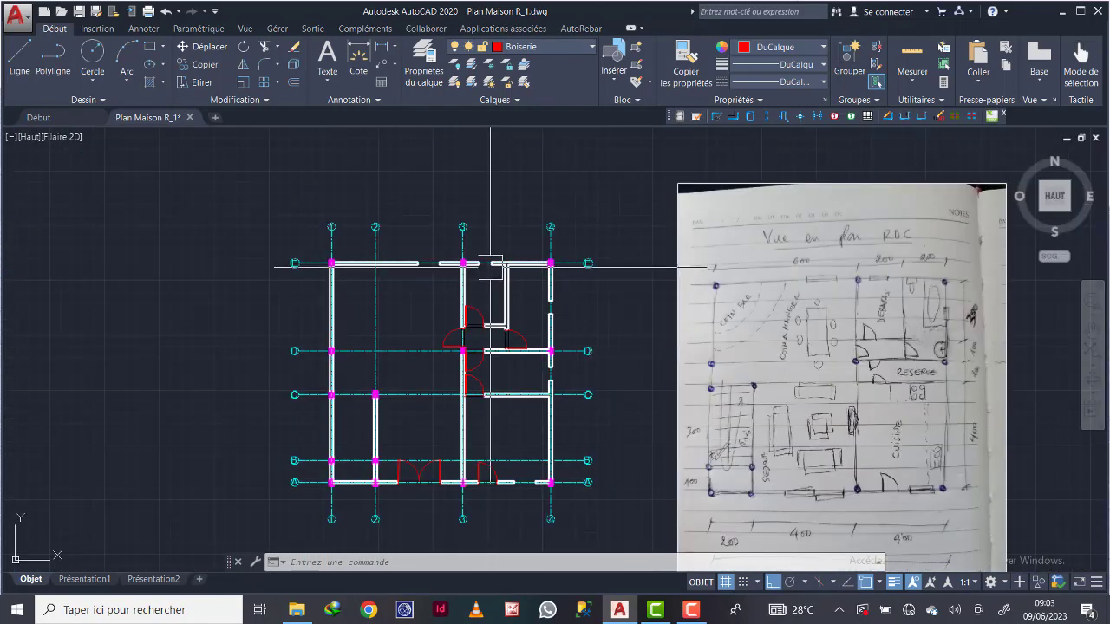
pyautogui.scroll(1, 486, 295)
pyautogui.moveTo(485, 303); pyautogui.dragTo(508, 248, button='middle')
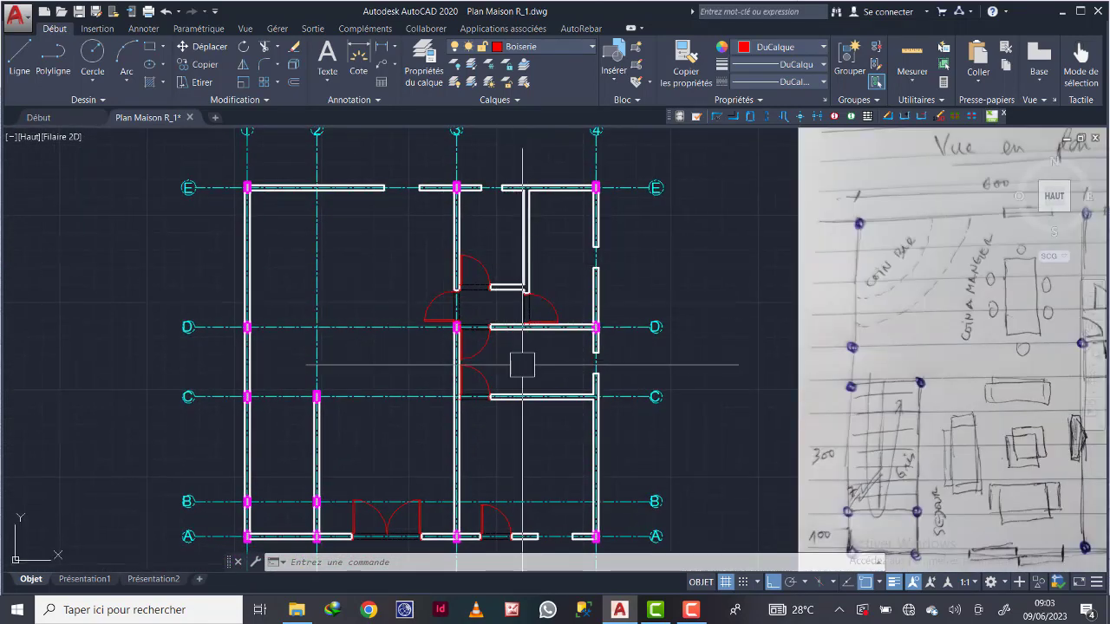
pyautogui.moveTo(520, 364); pyautogui.dragTo(520, 333, button='middle')
pyautogui.scroll(-2, 529, 355)
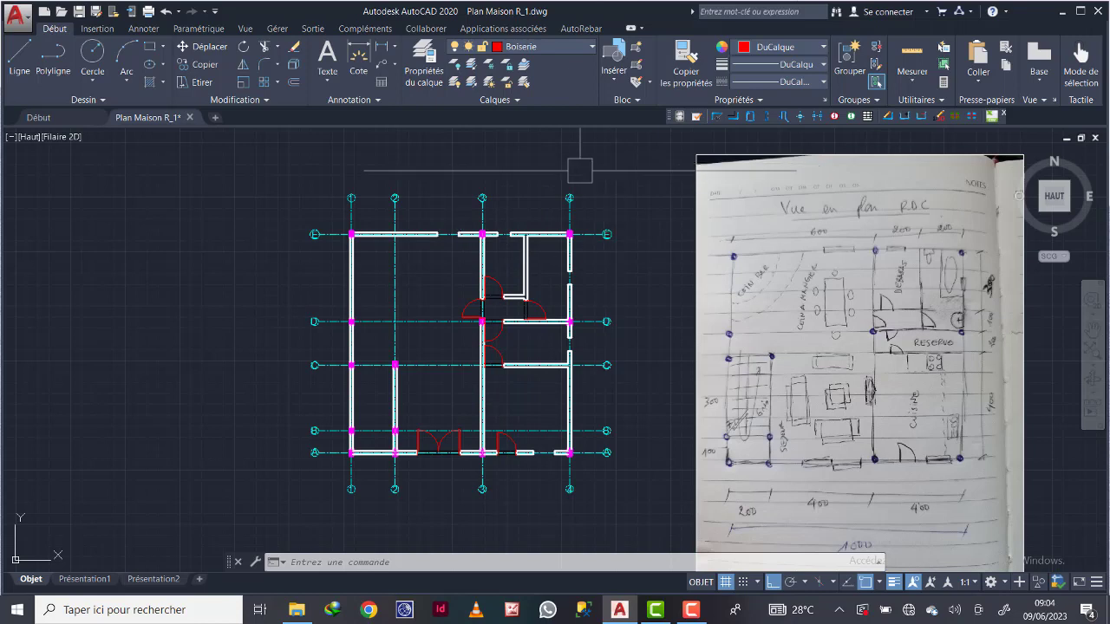
pyautogui.click(615, 84)
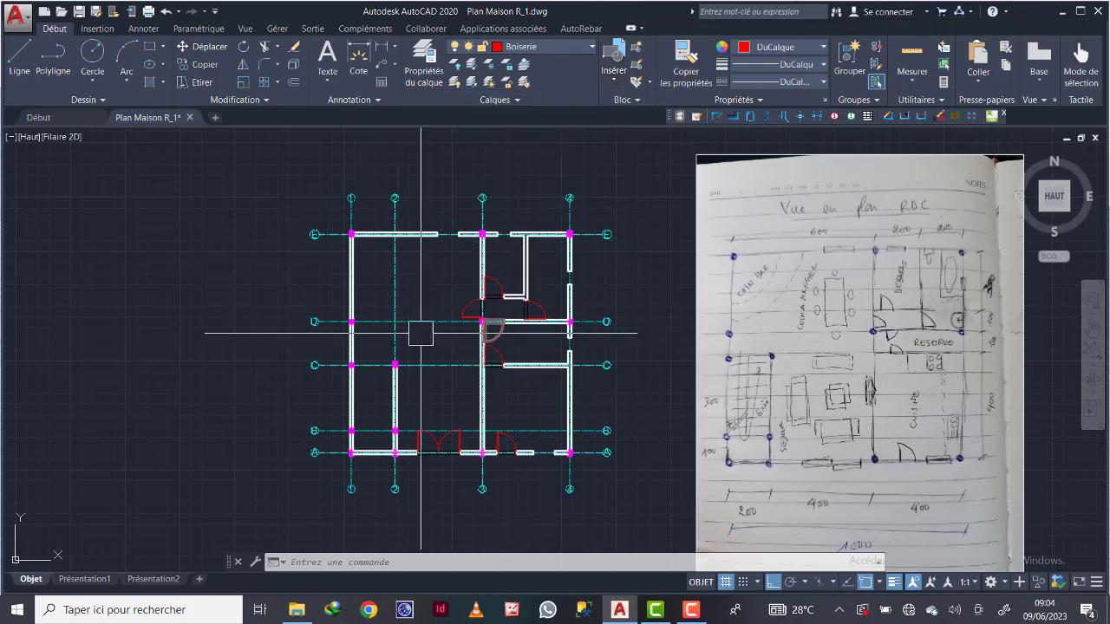
pyautogui.moveTo(413, 335); pyautogui.dragTo(446, 337, button='middle')
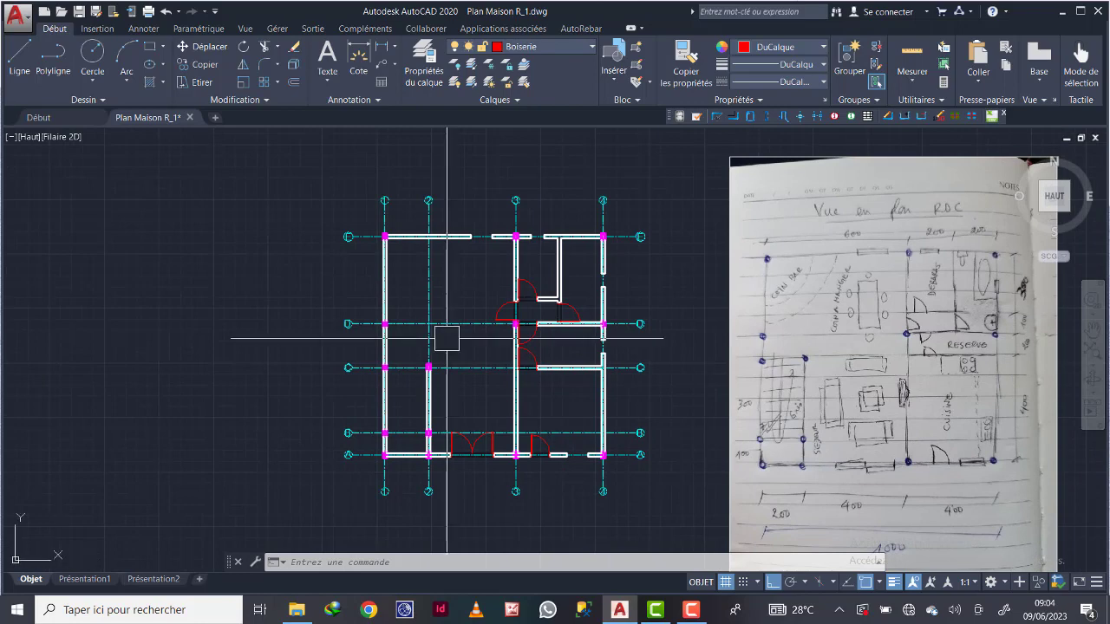
# Measure the width of the opening in the axis E wall between axes 3 and 4 with a linear dimension
pyautogui.scroll(5, 557, 241)
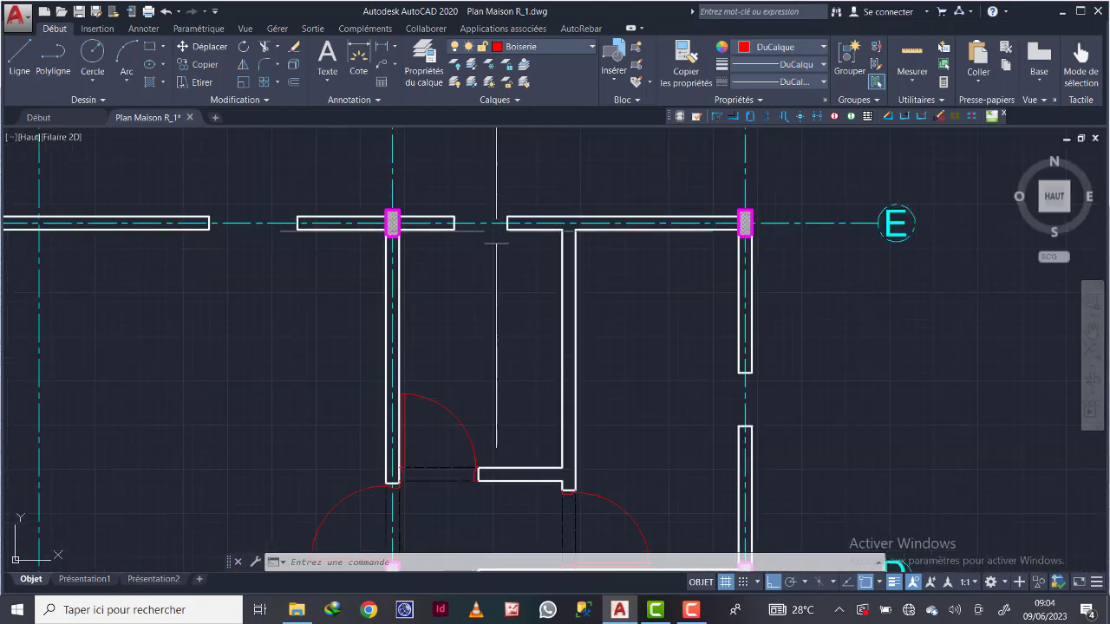
pyautogui.scroll(2, 489, 220)
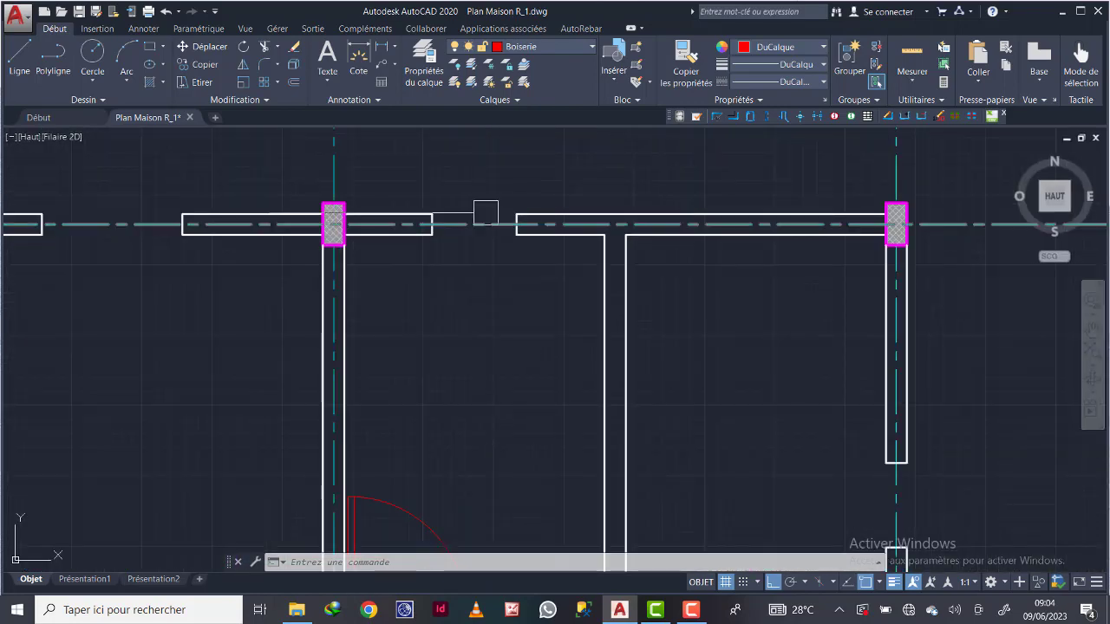
pyautogui.click(383, 48)
pyautogui.click(431, 215)
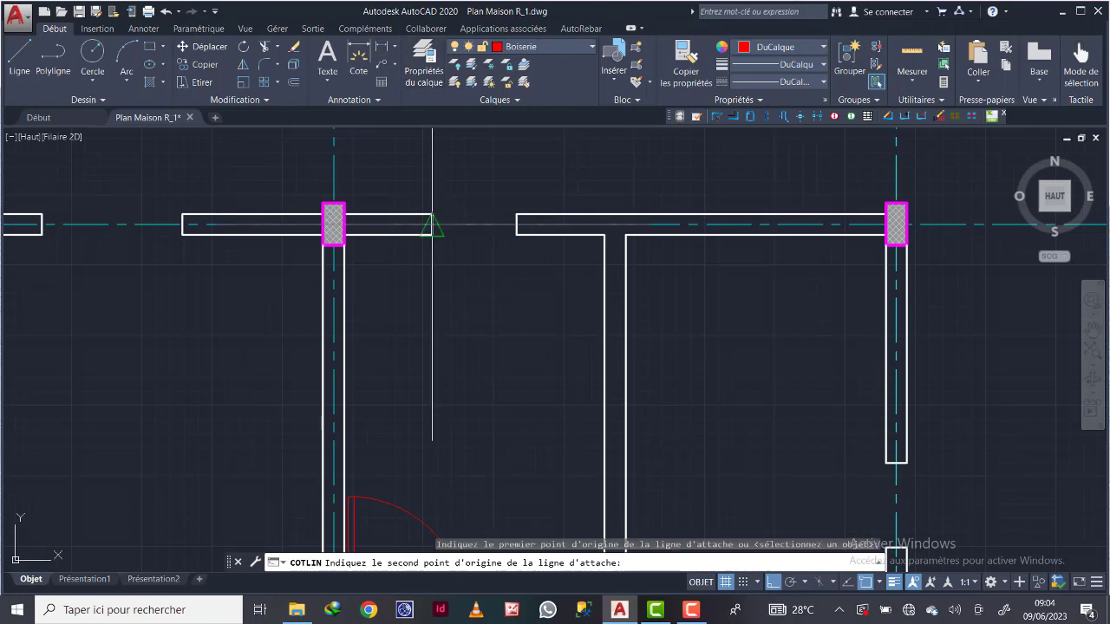
pyautogui.click(517, 223)
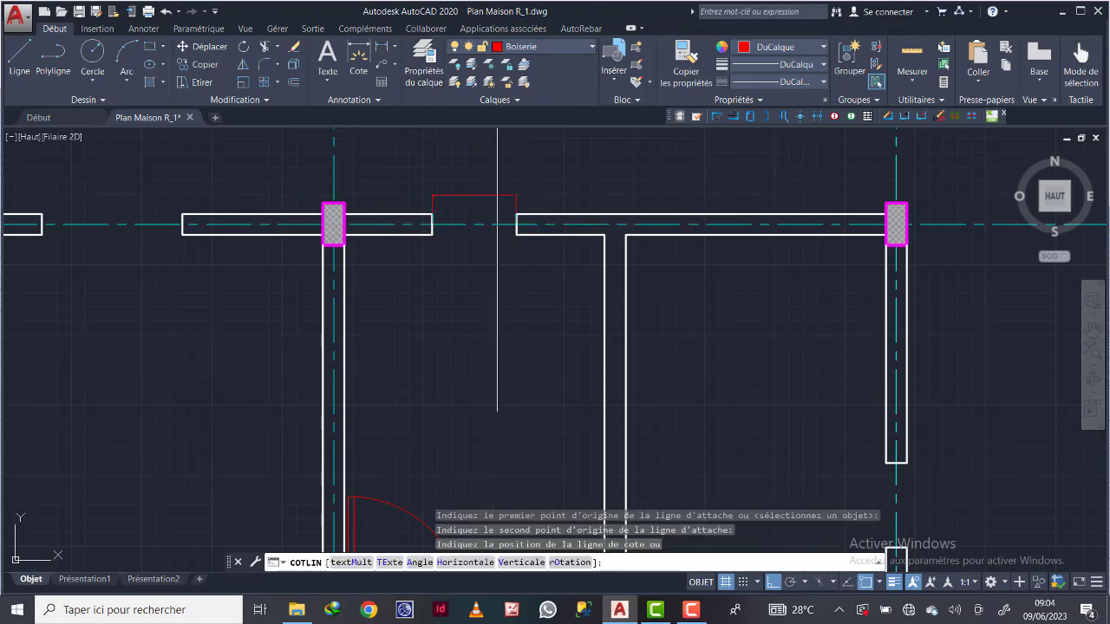
pyautogui.scroll(4, 477, 200)
pyautogui.scroll(-4, 484, 221)
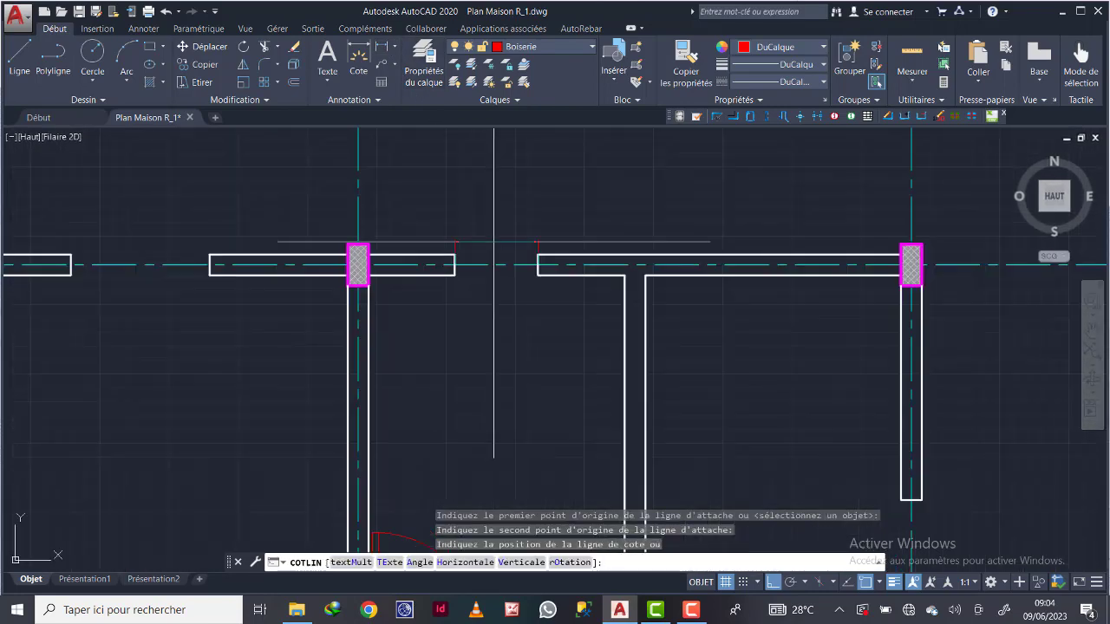
pyautogui.press('Escape')
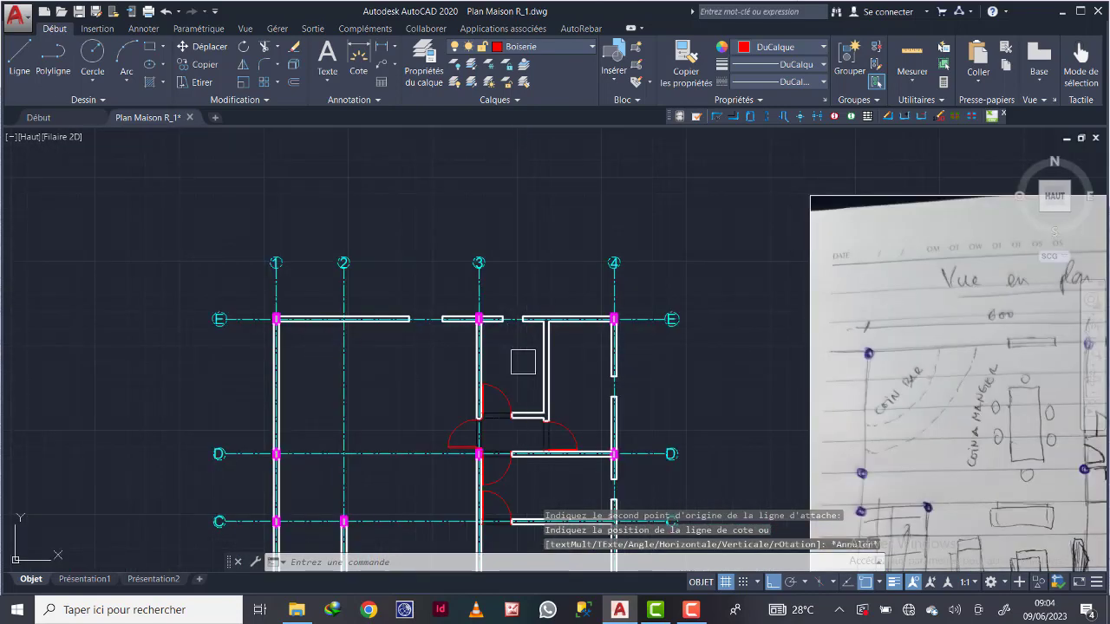
# Draw a horizontal line 60 long in the empty area to the left of the house plan
pyautogui.scroll(-5, 521, 369)
pyautogui.moveTo(397, 367); pyautogui.dragTo(471, 262, button='middle')
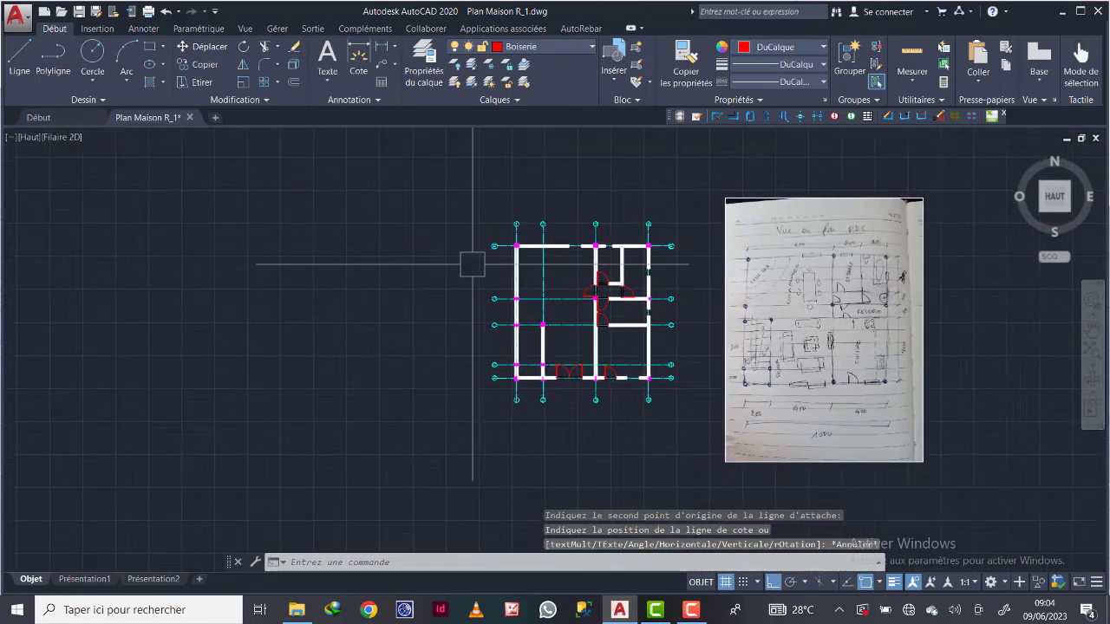
pyautogui.scroll(4, 464, 252)
pyautogui.scroll(-2, 436, 226)
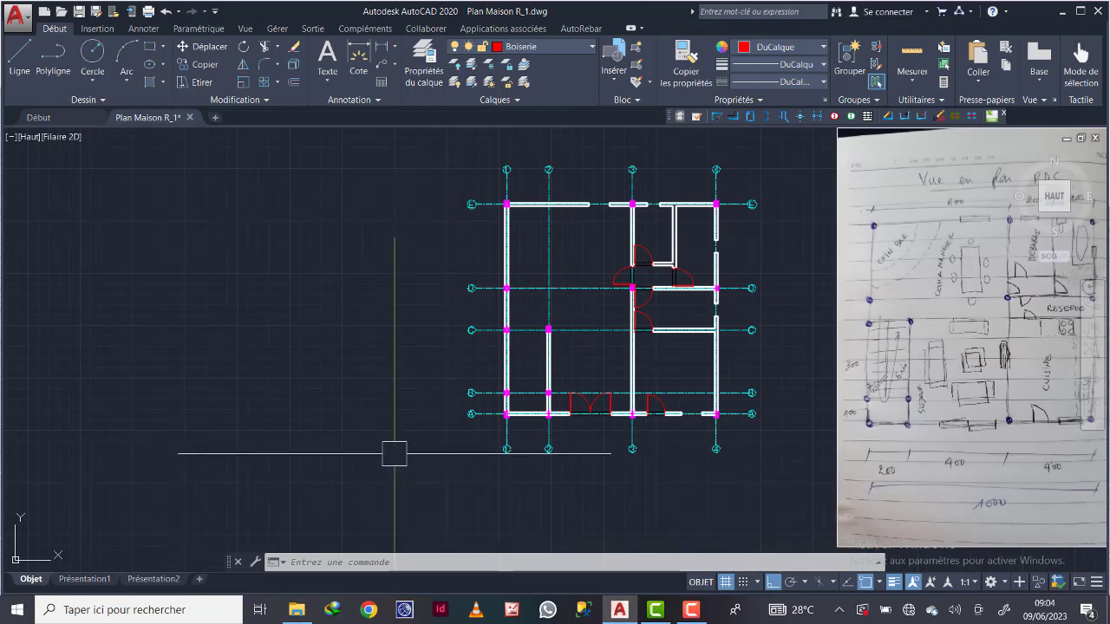
pyautogui.click(19, 55)
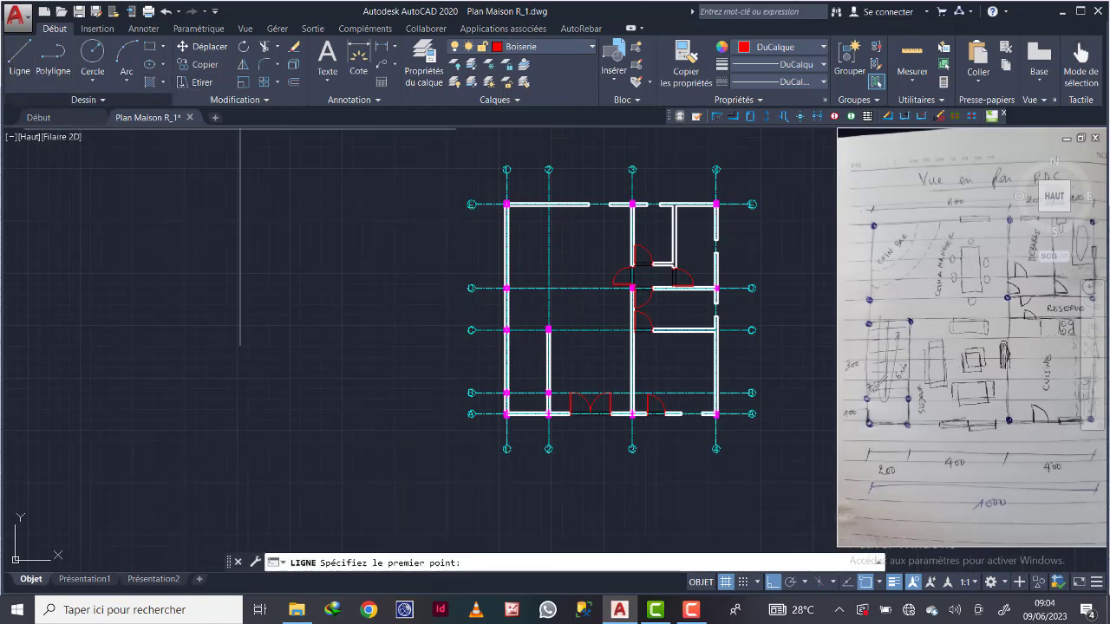
pyautogui.click(368, 476)
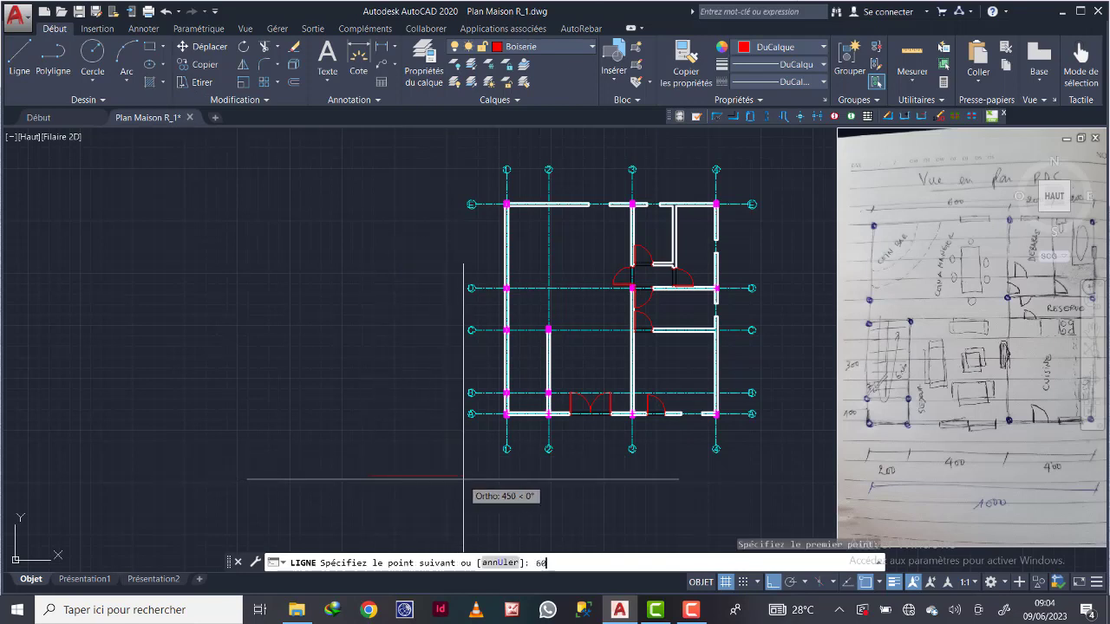
pyautogui.write('60')
pyautogui.press('Return')
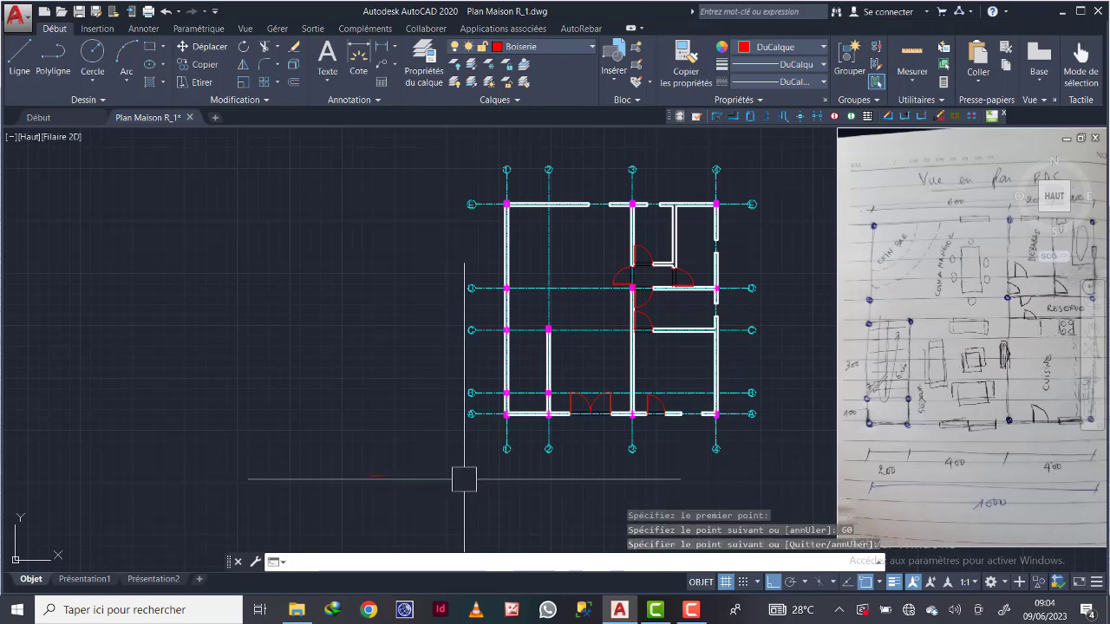
pyautogui.press('Return')
pyautogui.scroll(10, 362, 517)
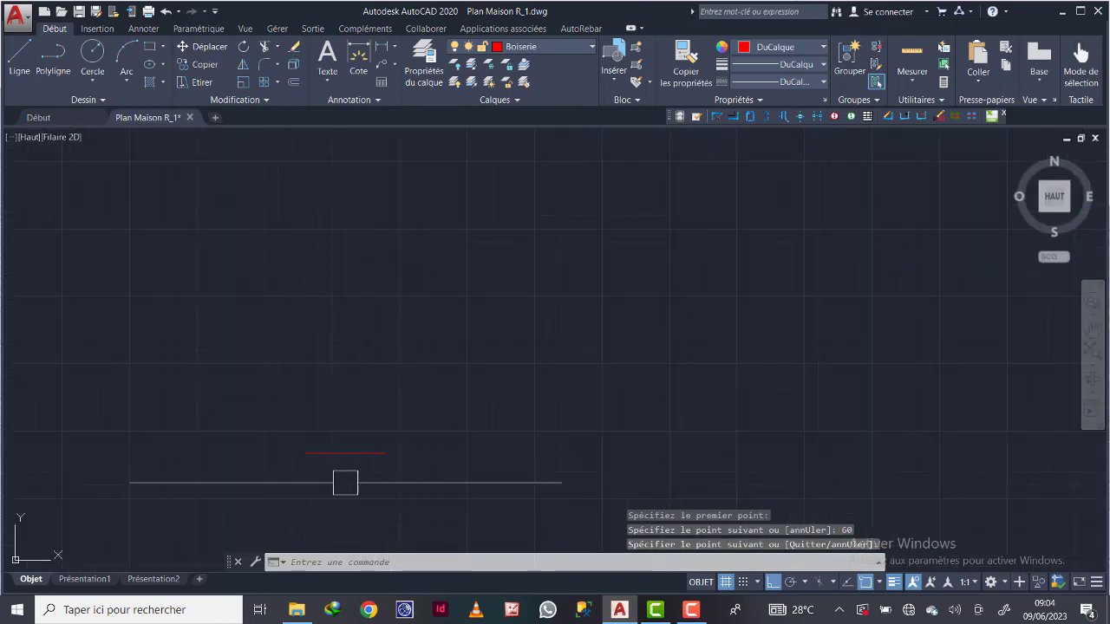
pyautogui.moveTo(319, 401); pyautogui.dragTo(442, 387, button='middle')
pyautogui.scroll(2, 441, 381)
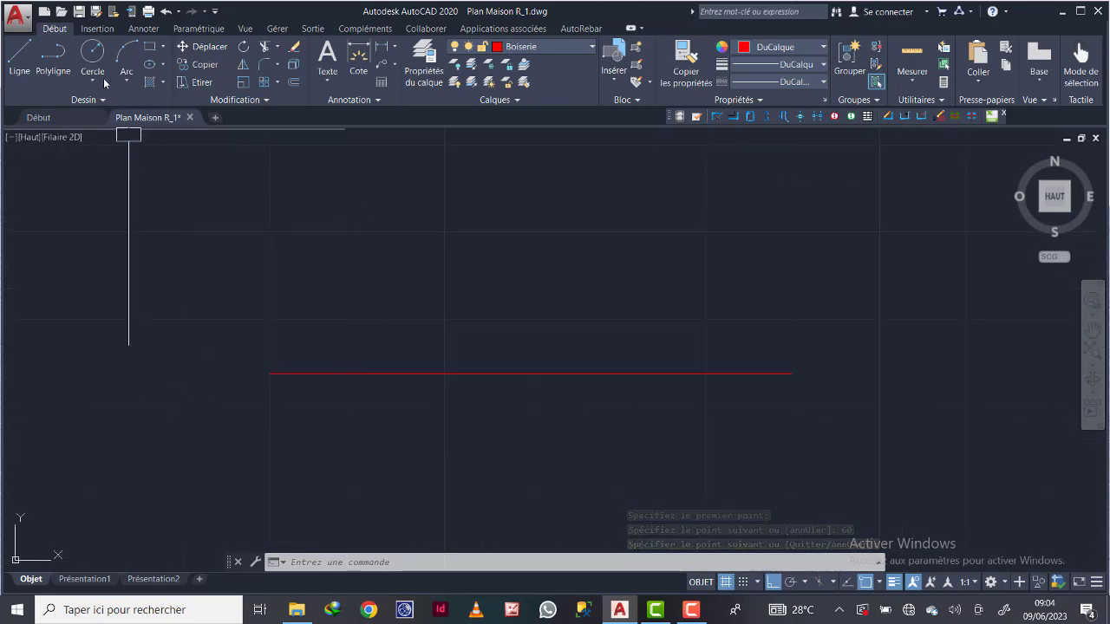
# Draw a closed polyline jamb from the line's left end: 15 up, 5 right, 11 down, 2 left, then down to the base line
pyautogui.click(61, 65)
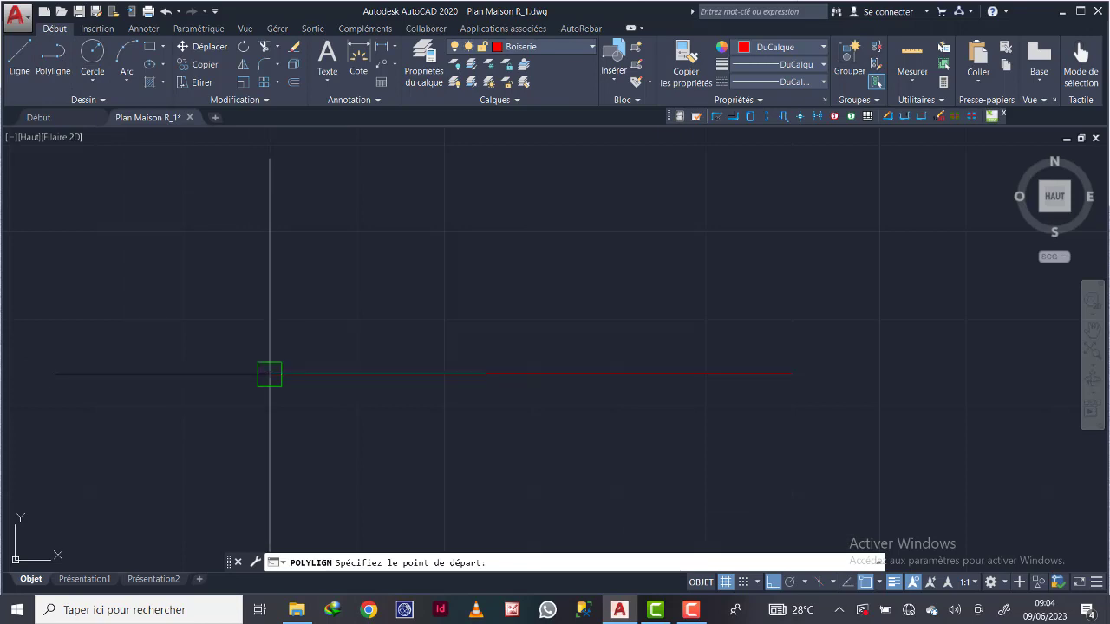
pyautogui.click(270, 374)
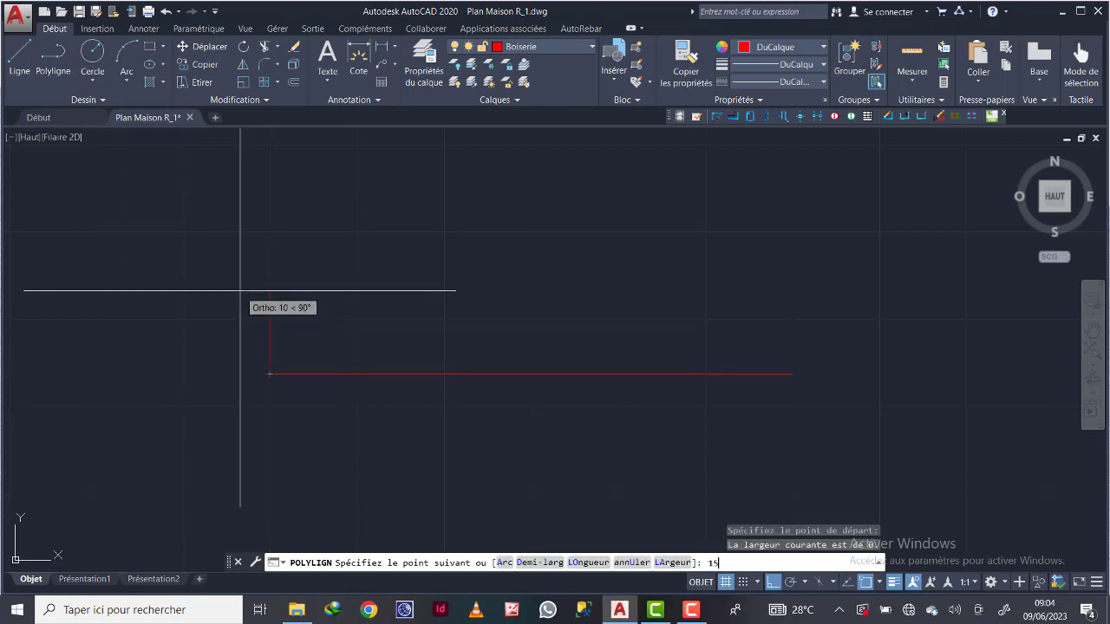
pyautogui.write('15')
pyautogui.press('Return')
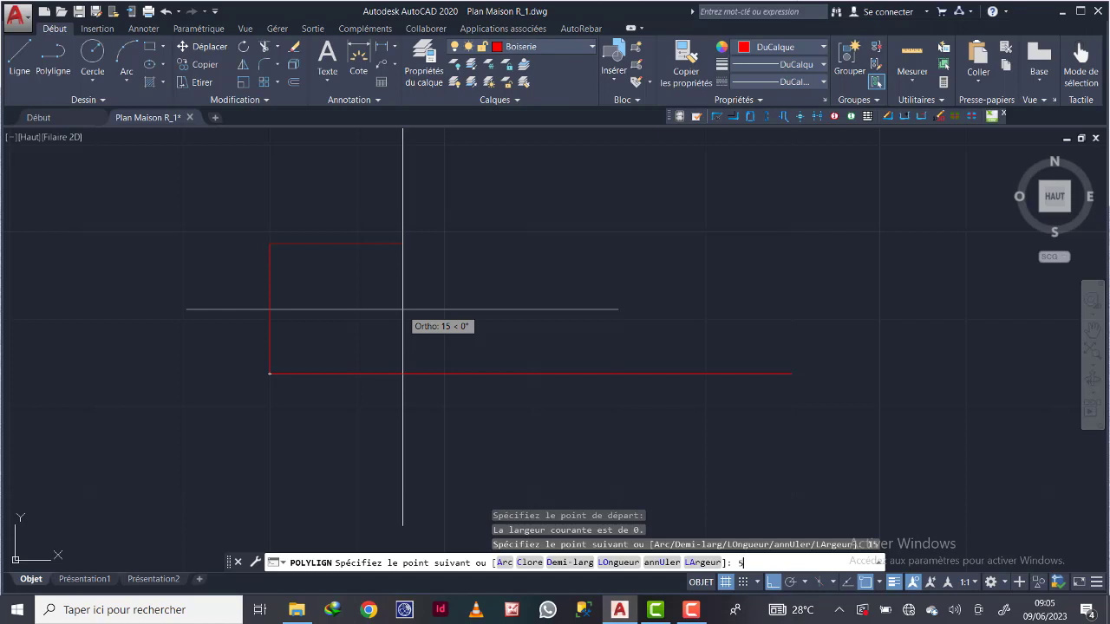
pyautogui.write('15')
pyautogui.press('Return')
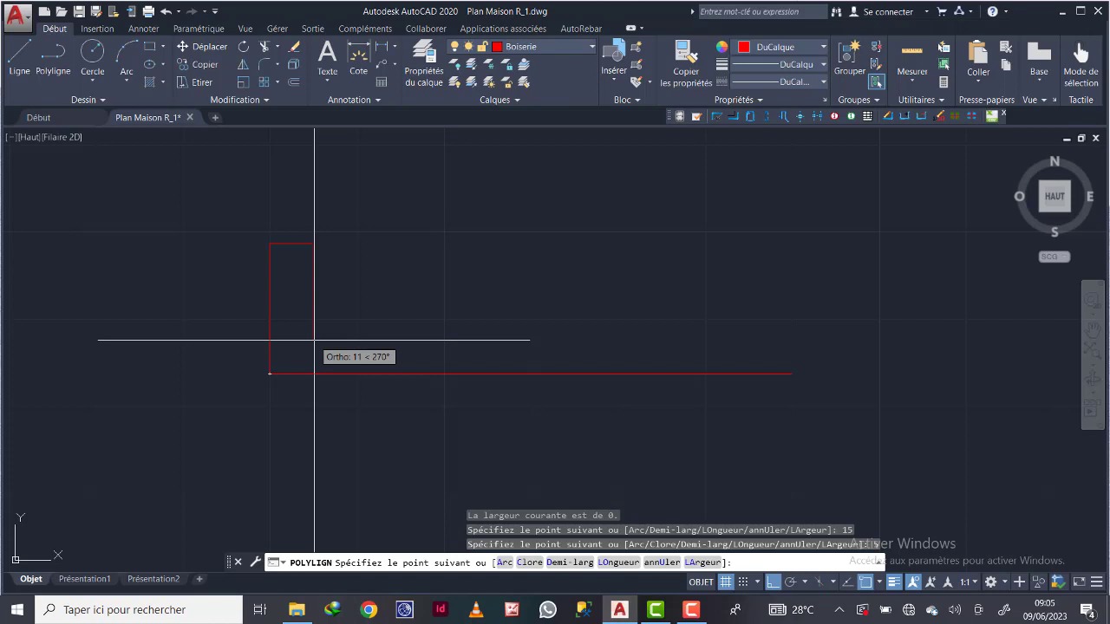
pyautogui.press('Return')
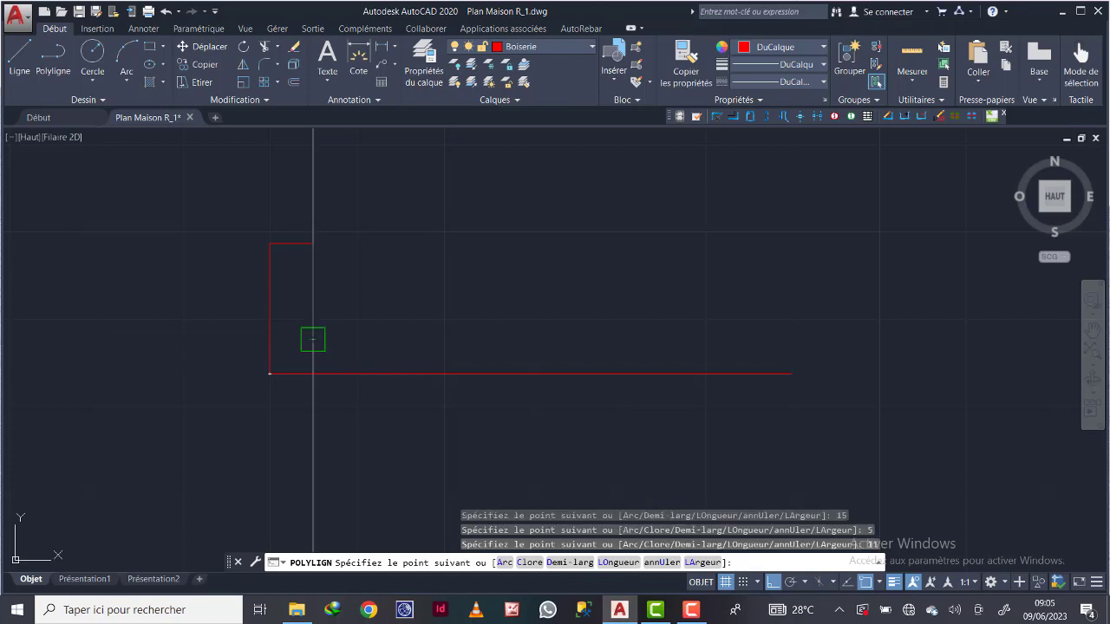
pyautogui.scroll(4, 295, 340)
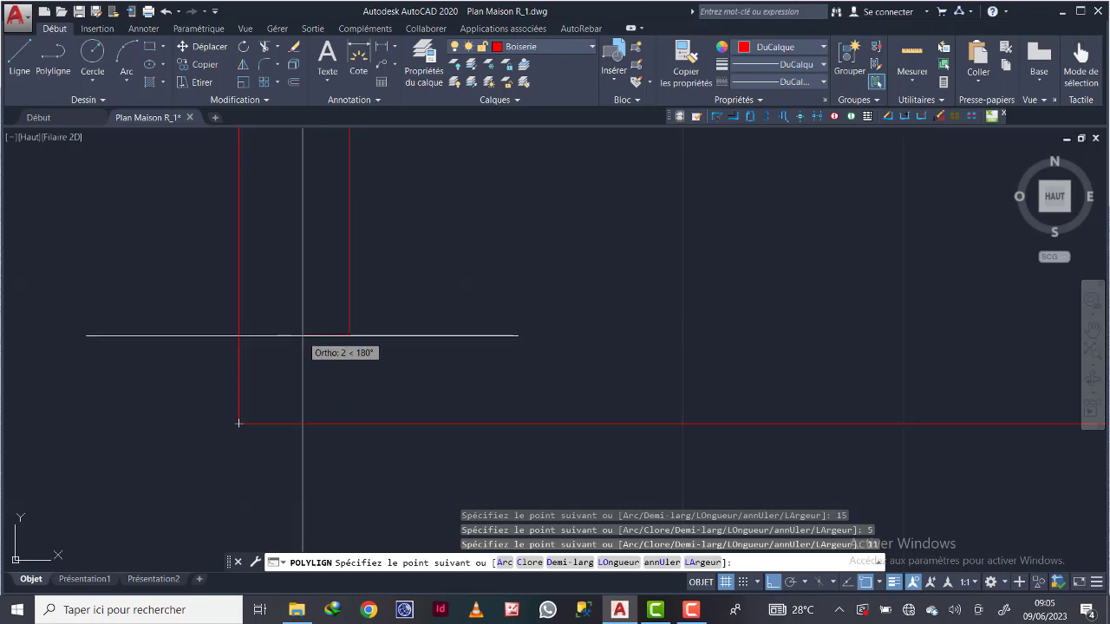
pyautogui.write('2')
pyautogui.press('Return')
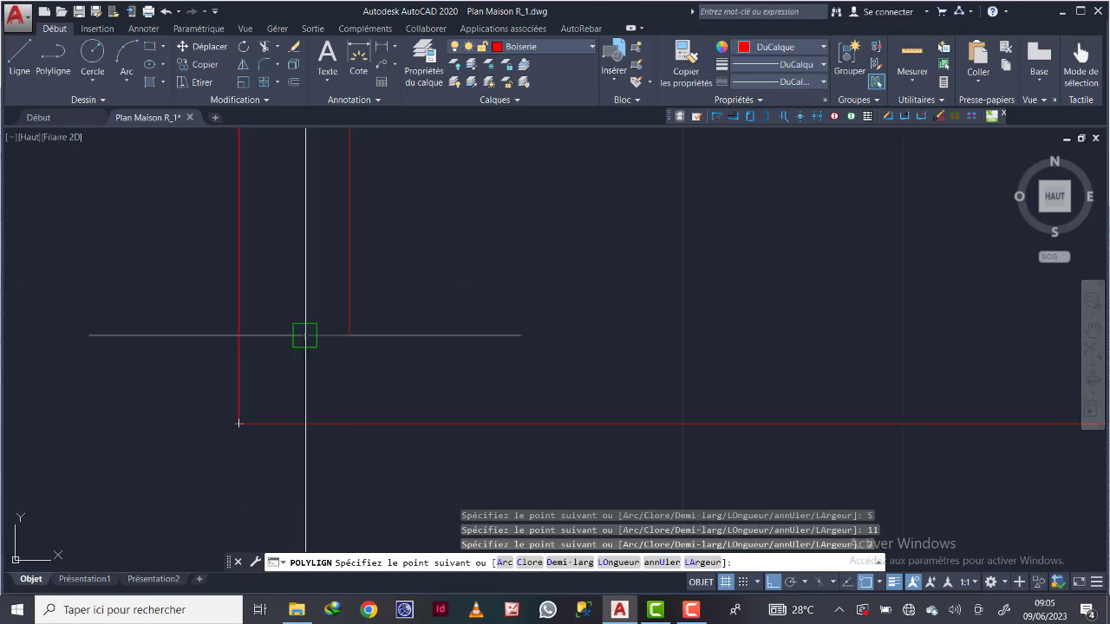
pyautogui.rightClick(297, 425)
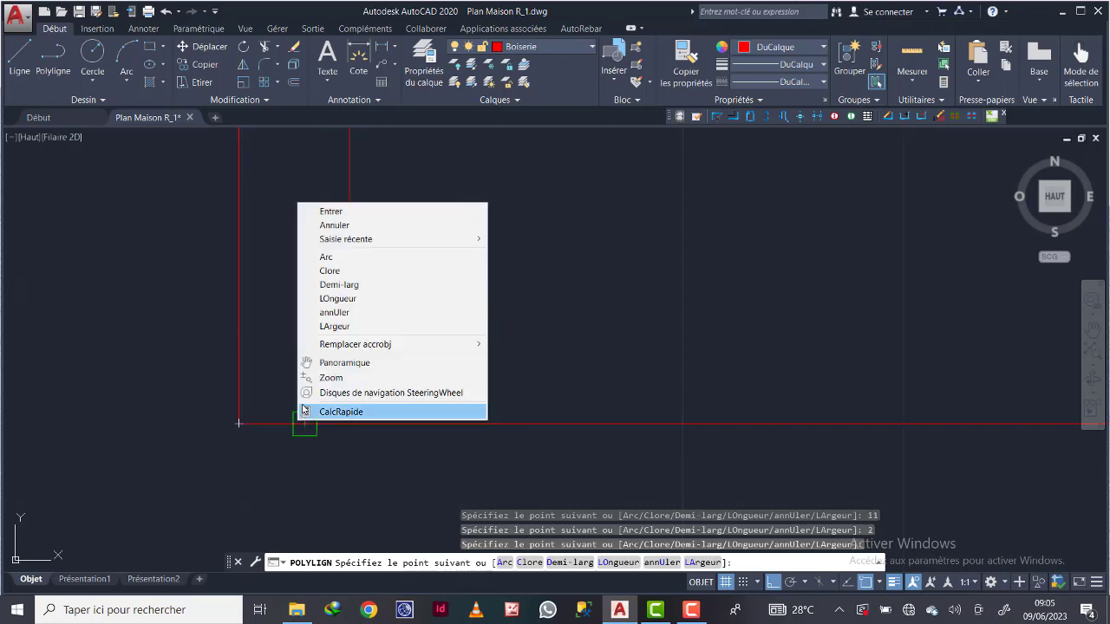
pyautogui.click(358, 271)
# Mirror the jamb profile about the vertical axis through the base line's midpoint, keeping the original
pyautogui.scroll(-5, 331, 385)
pyautogui.scroll(2, 390, 355)
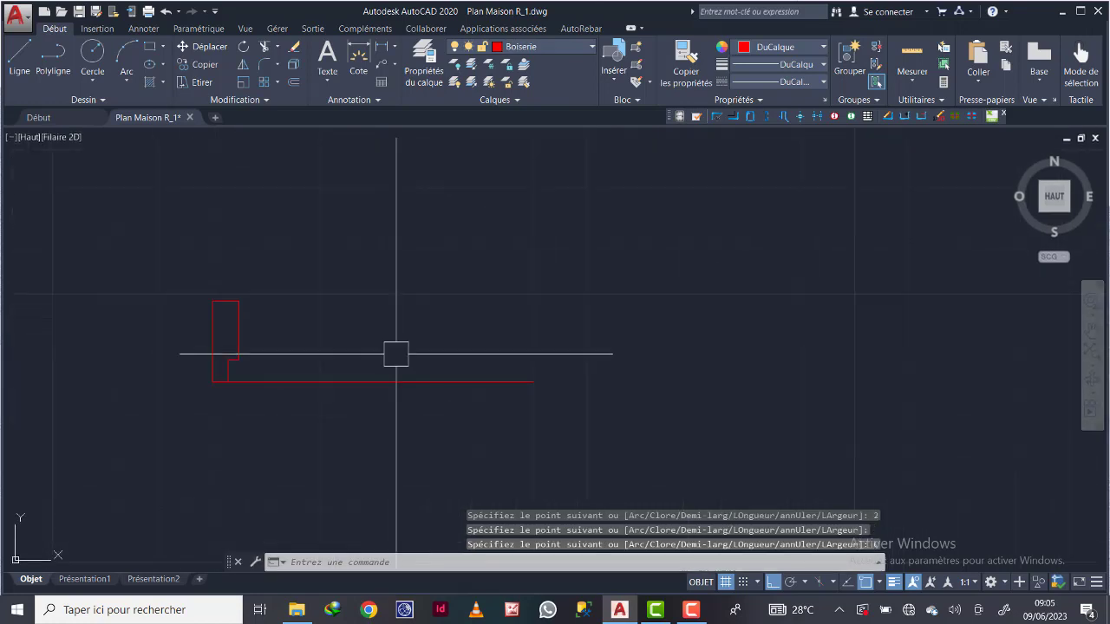
pyautogui.moveTo(396, 355); pyautogui.dragTo(444, 354, button='middle')
pyautogui.click(286, 336)
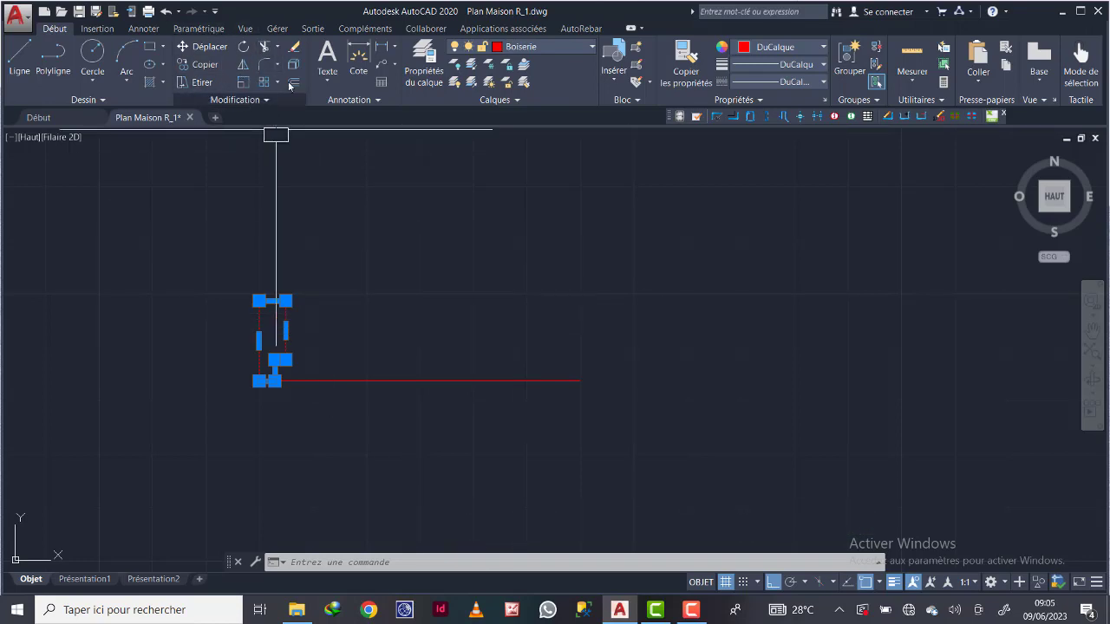
pyautogui.click(242, 66)
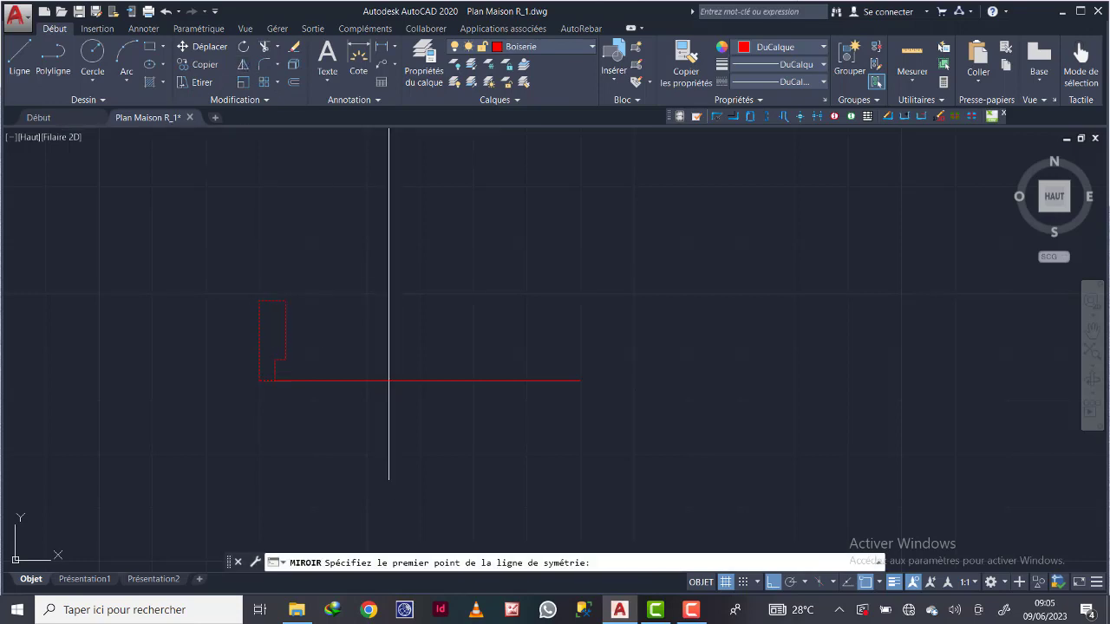
pyautogui.click(419, 380)
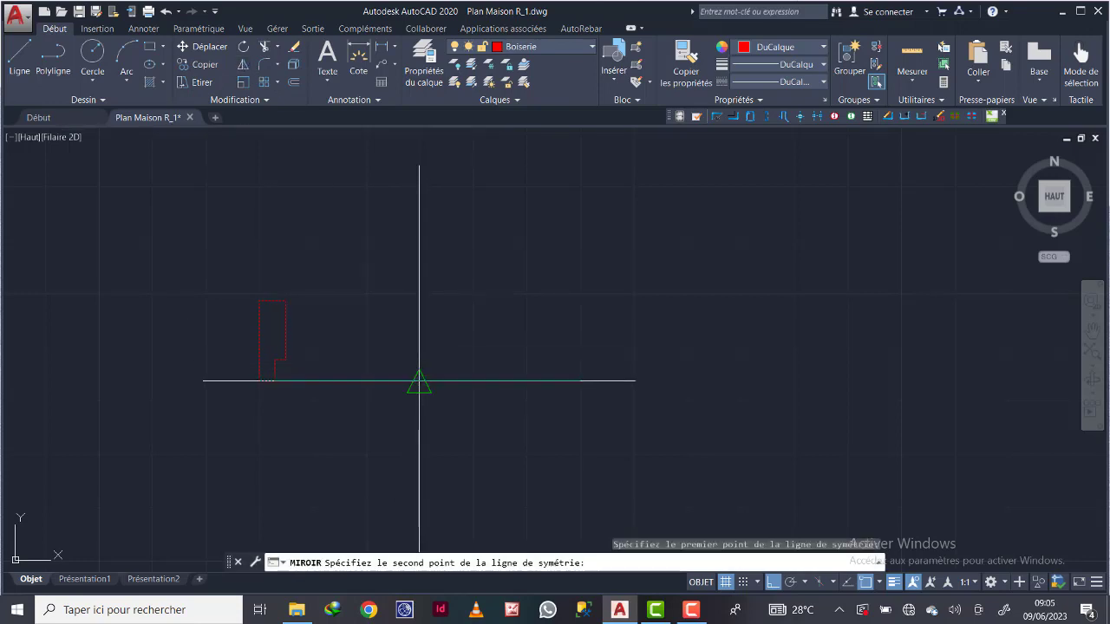
pyautogui.click(398, 212)
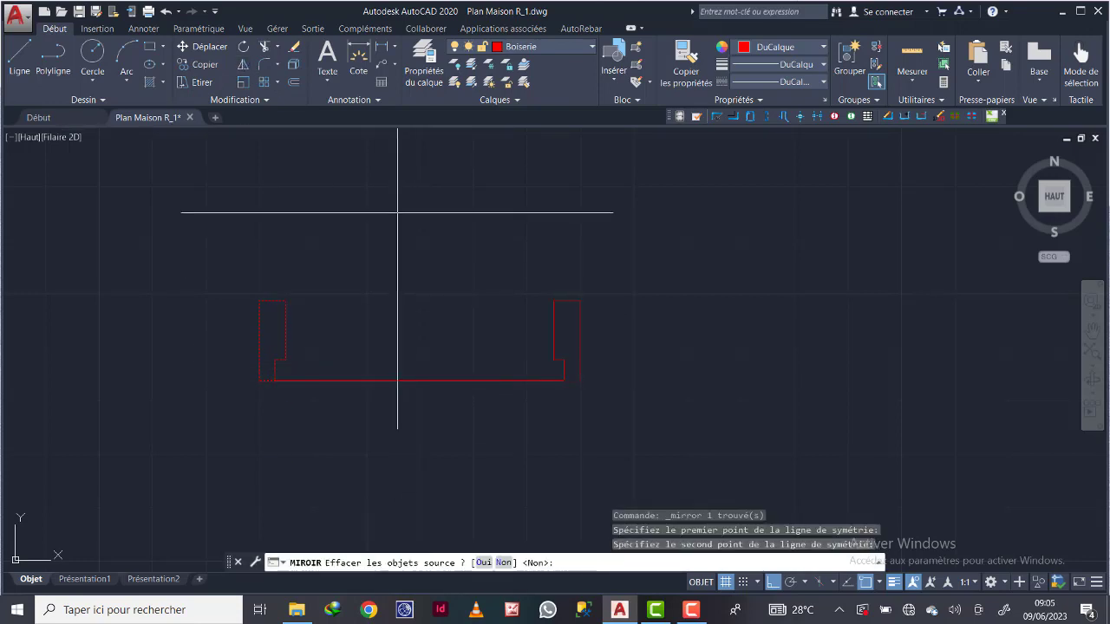
pyautogui.press('Return')
pyautogui.scroll(2, 530, 329)
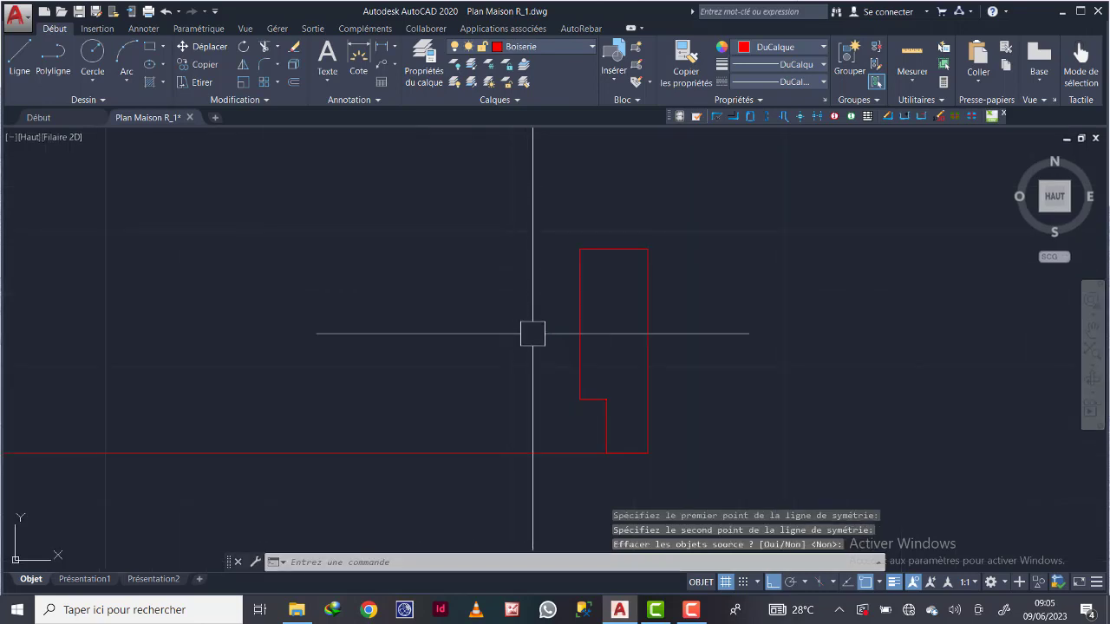
pyautogui.scroll(-2, 523, 329)
# Draw a horizontal line connecting the notches of the two jambs
pyautogui.moveTo(397, 340); pyautogui.dragTo(440, 321, button='middle')
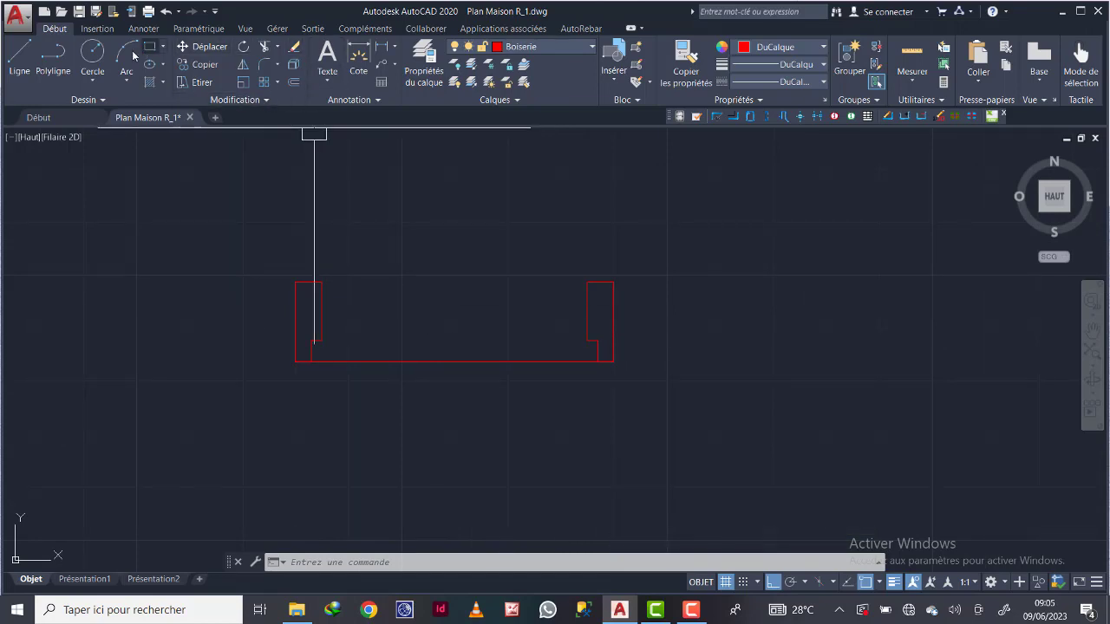
pyautogui.click(19, 54)
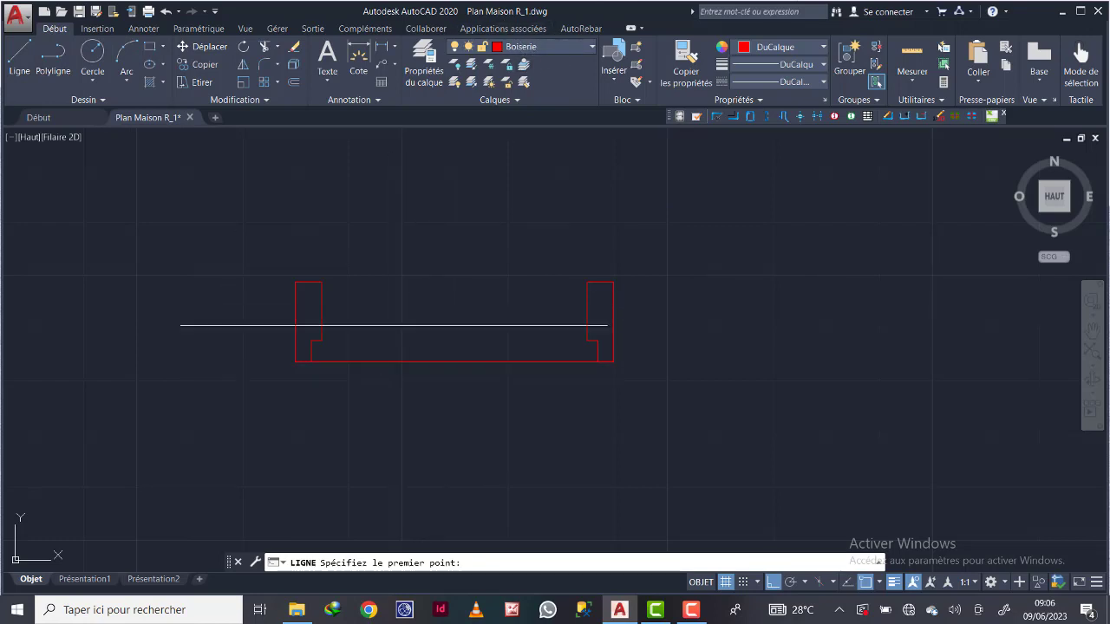
pyautogui.click(311, 339)
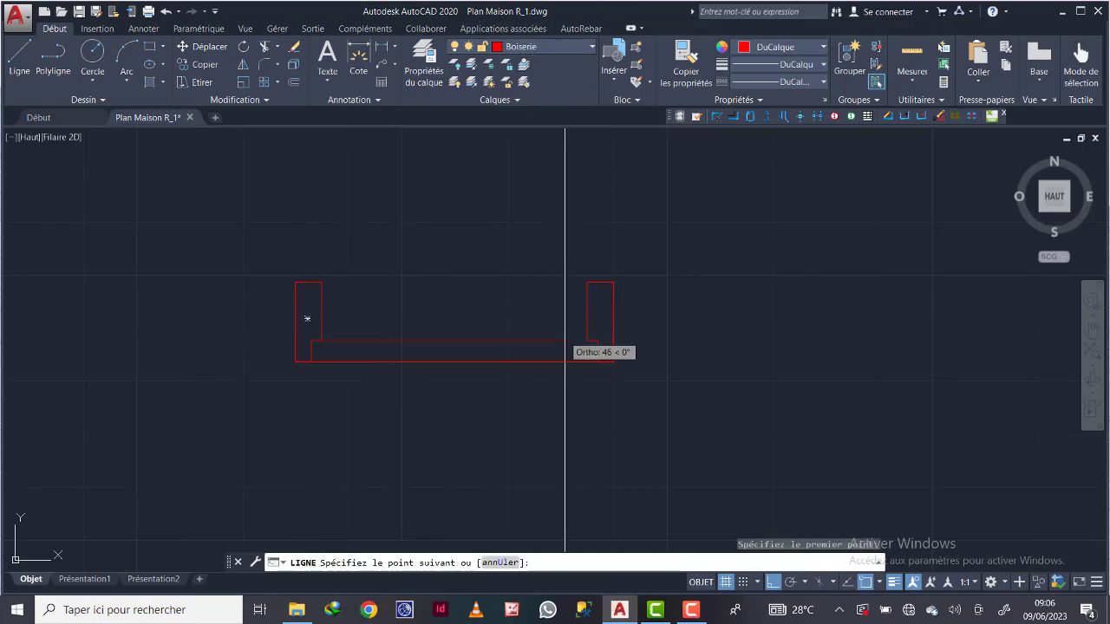
pyautogui.click(587, 339)
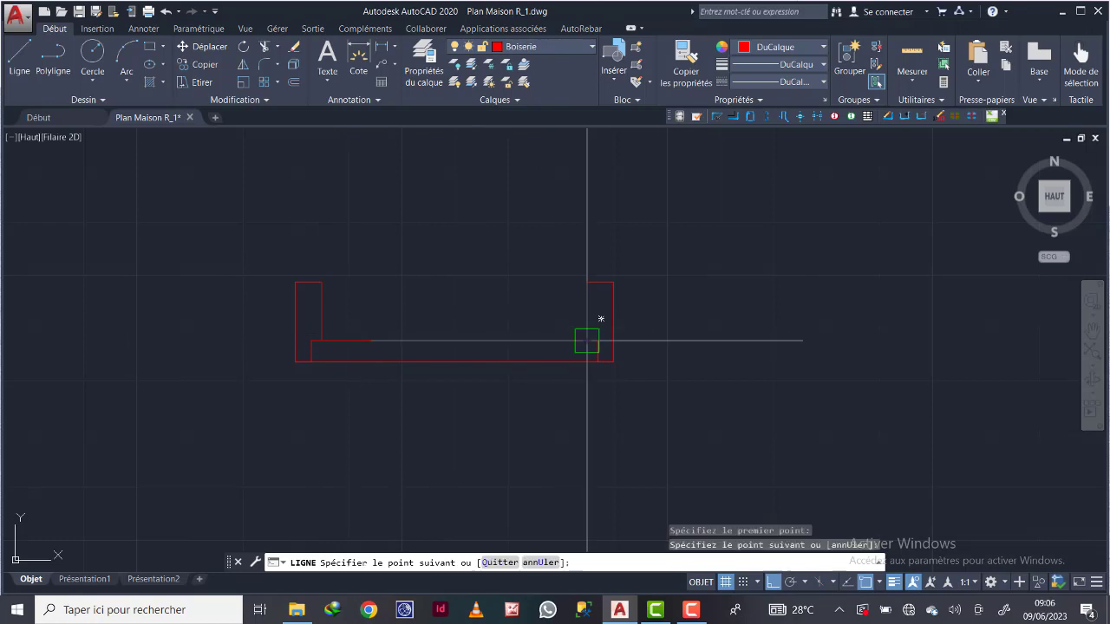
pyautogui.click(532, 271)
pyautogui.press('Return')
# Draw a horizontal line joining the upper inner corners of the two jambs
pyautogui.press('Return')
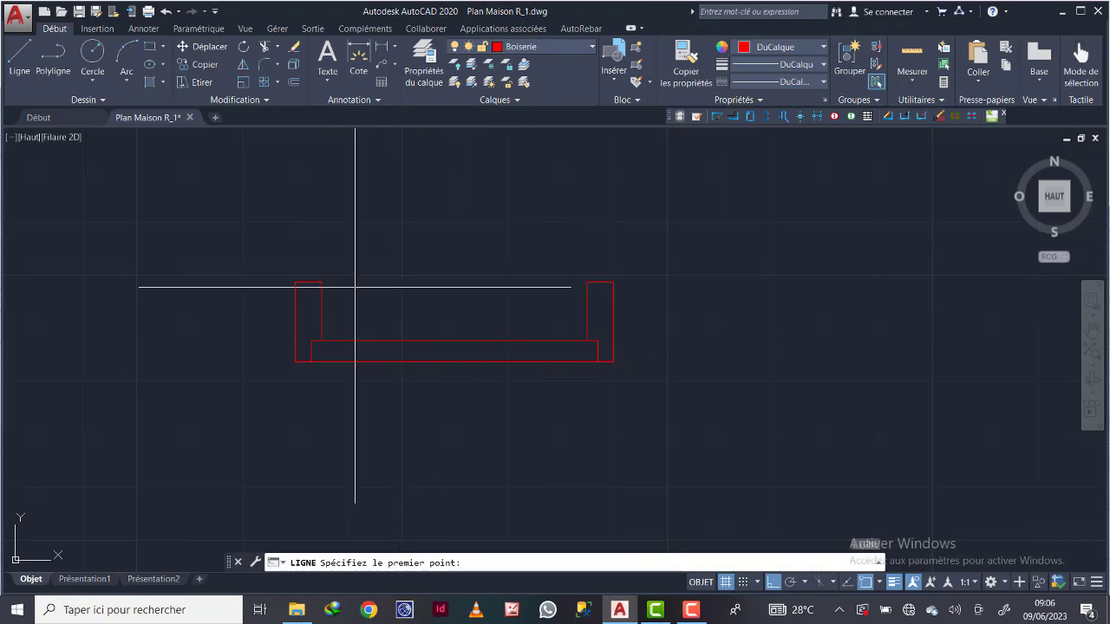
pyautogui.click(321, 281)
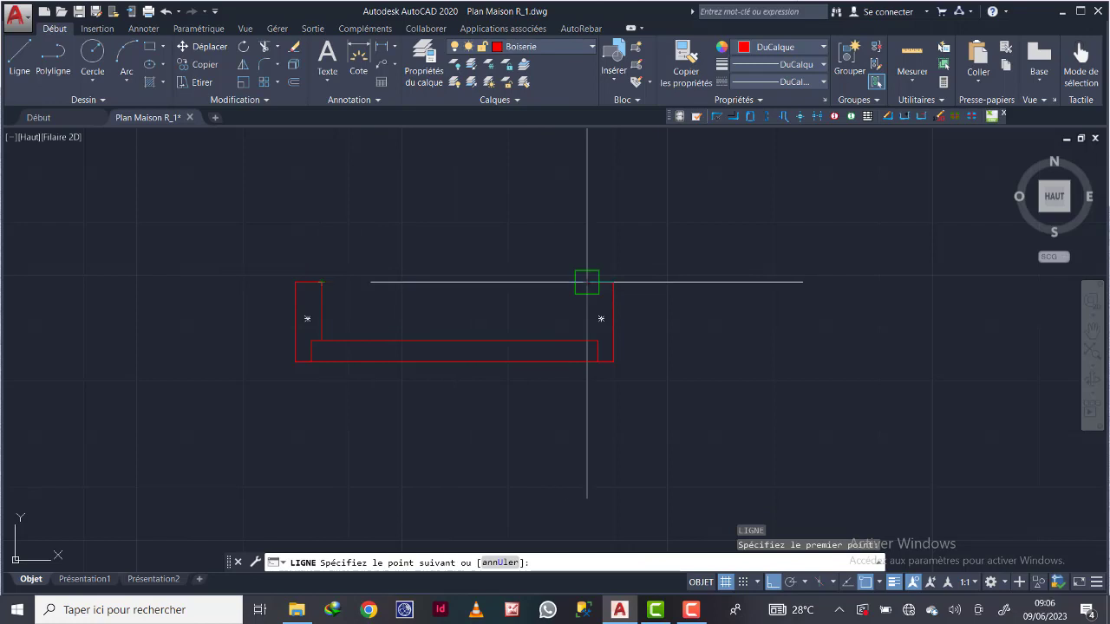
pyautogui.click(587, 282)
pyautogui.press('Return')
pyautogui.scroll(-5, 630, 332)
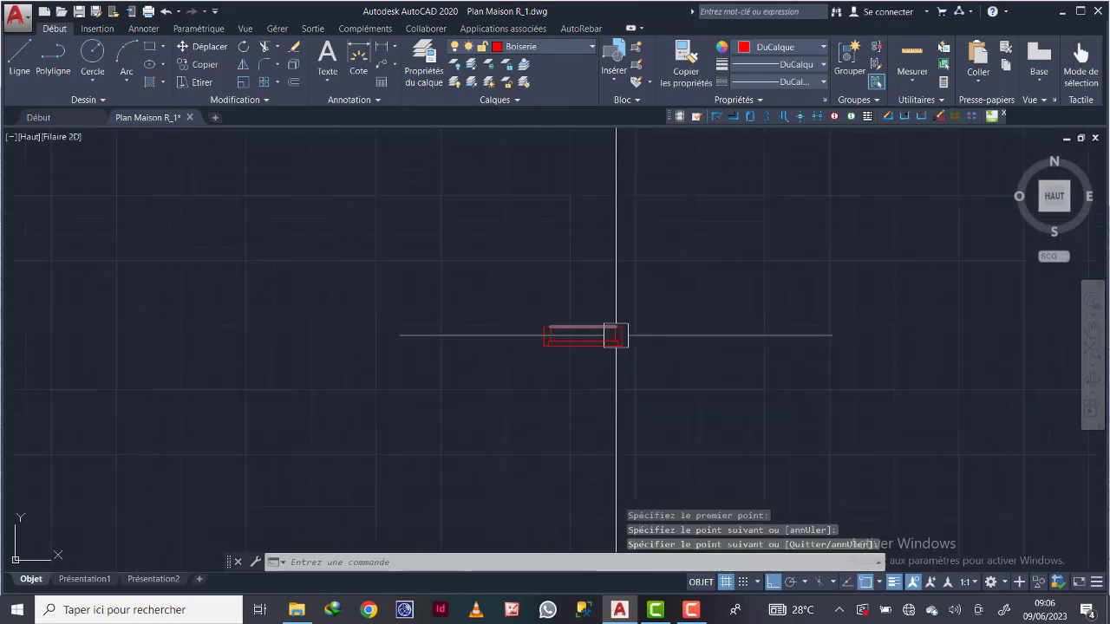
pyautogui.scroll(7, 614, 334)
pyautogui.scroll(-2, 686, 335)
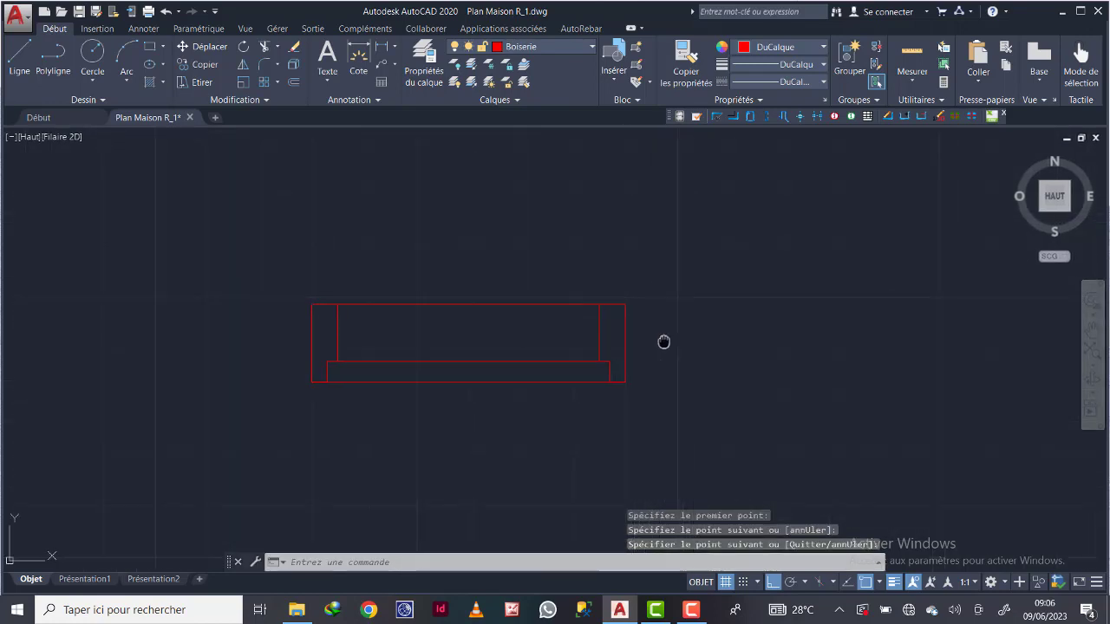
# Draw a separate horizontal line 60 long above the frame, aligned with its left edge
pyautogui.moveTo(661, 341); pyautogui.dragTo(550, 310, button='middle')
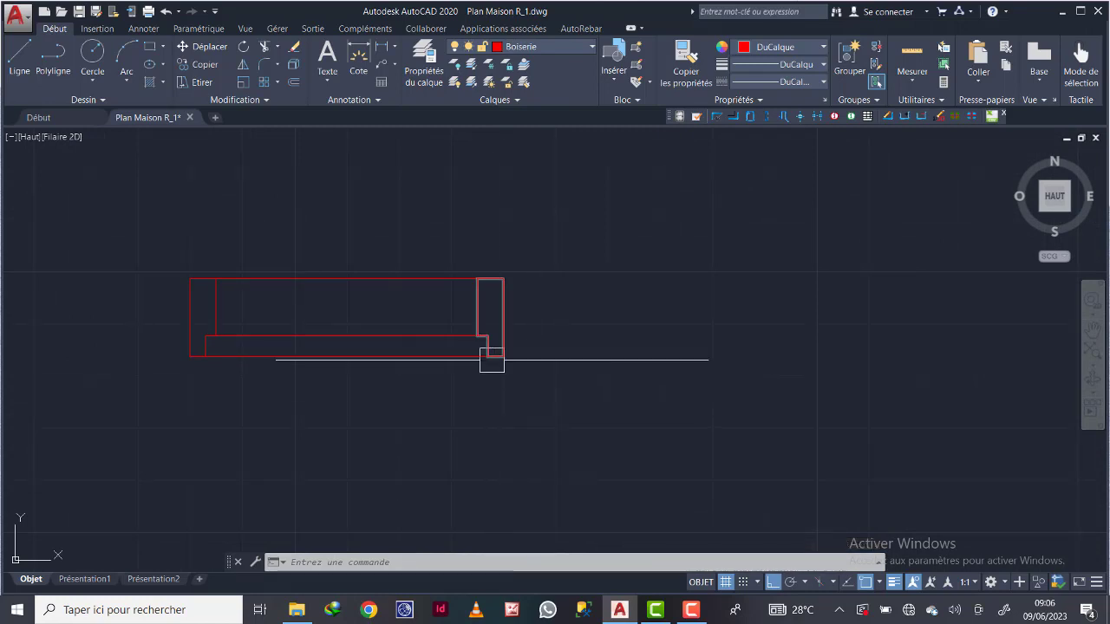
pyautogui.moveTo(435, 308); pyautogui.dragTo(473, 349, button='middle')
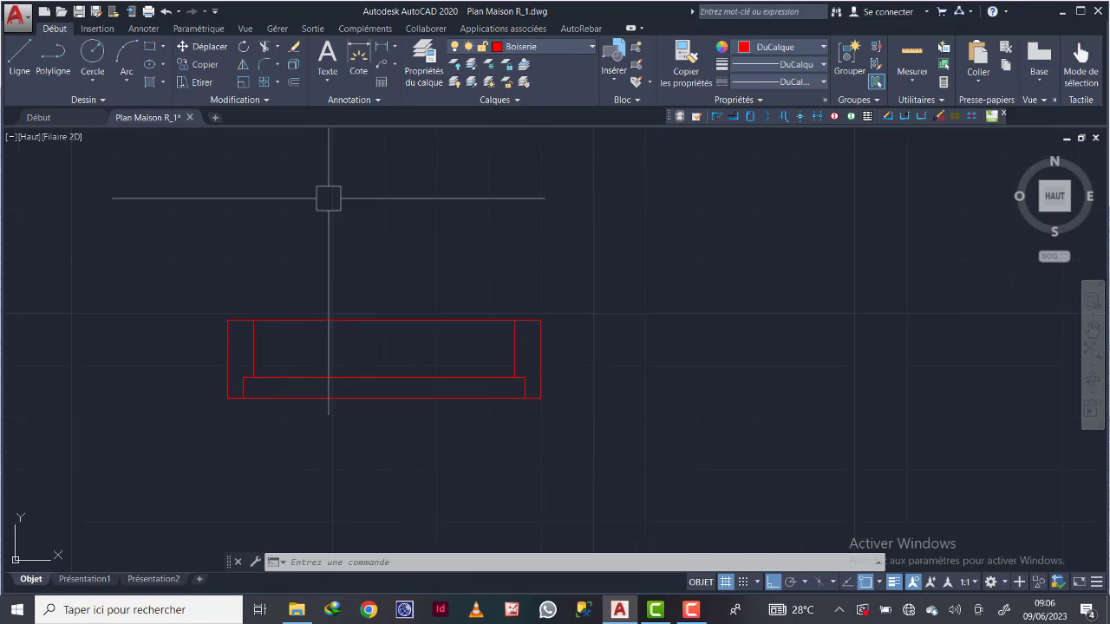
pyautogui.click(21, 63)
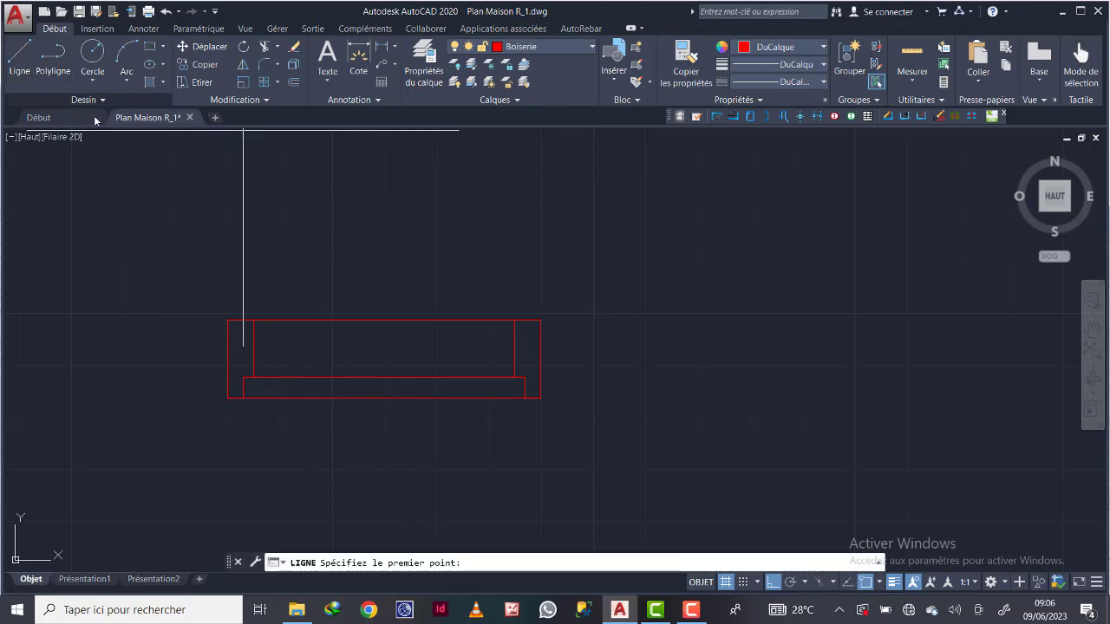
pyautogui.click(228, 257)
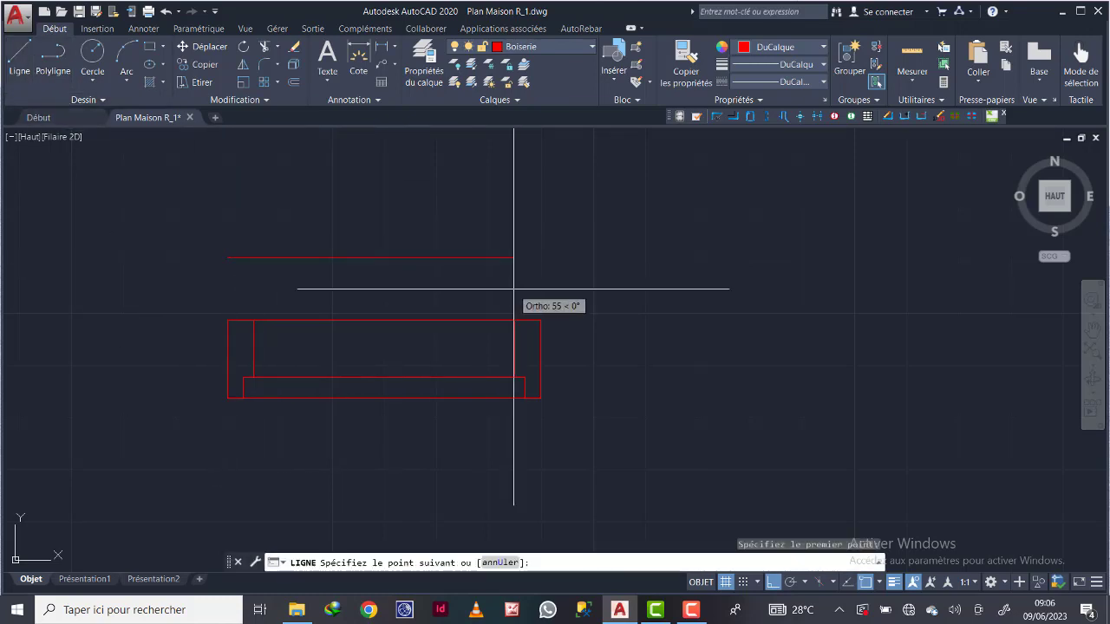
pyautogui.write('60')
pyautogui.press('Return')
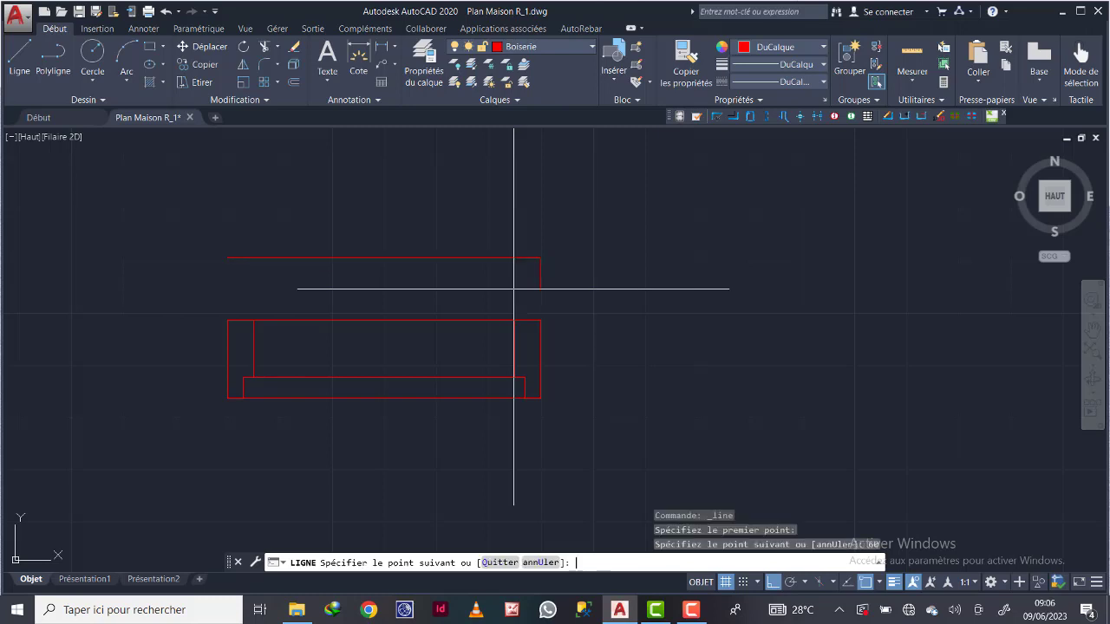
pyautogui.press('Return')
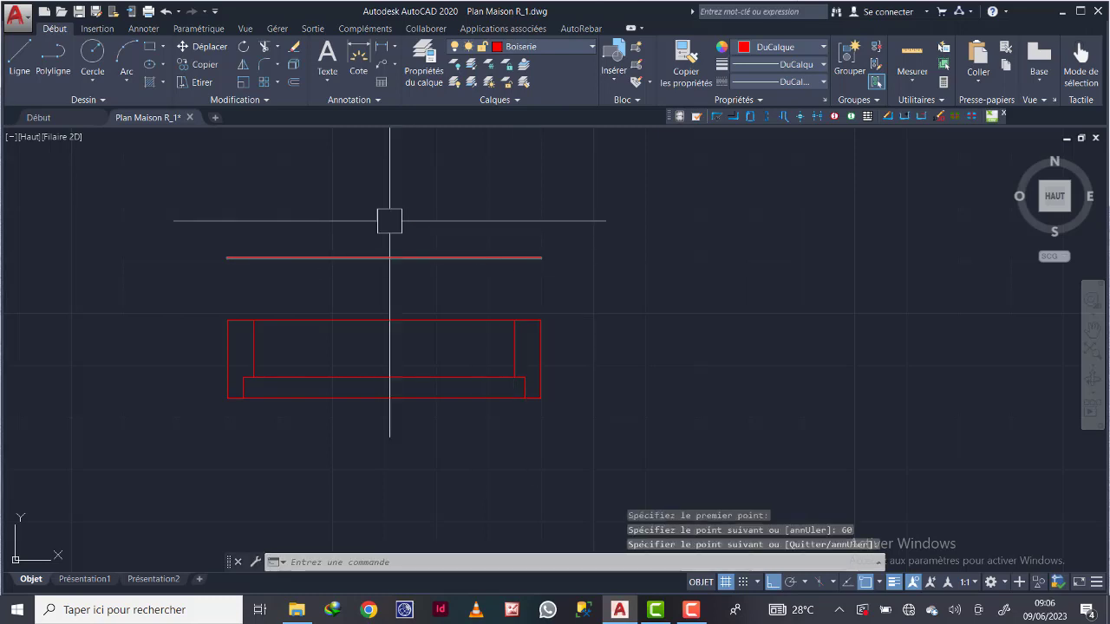
# Offset the new 60-long line upward by 15
pyautogui.click(293, 82)
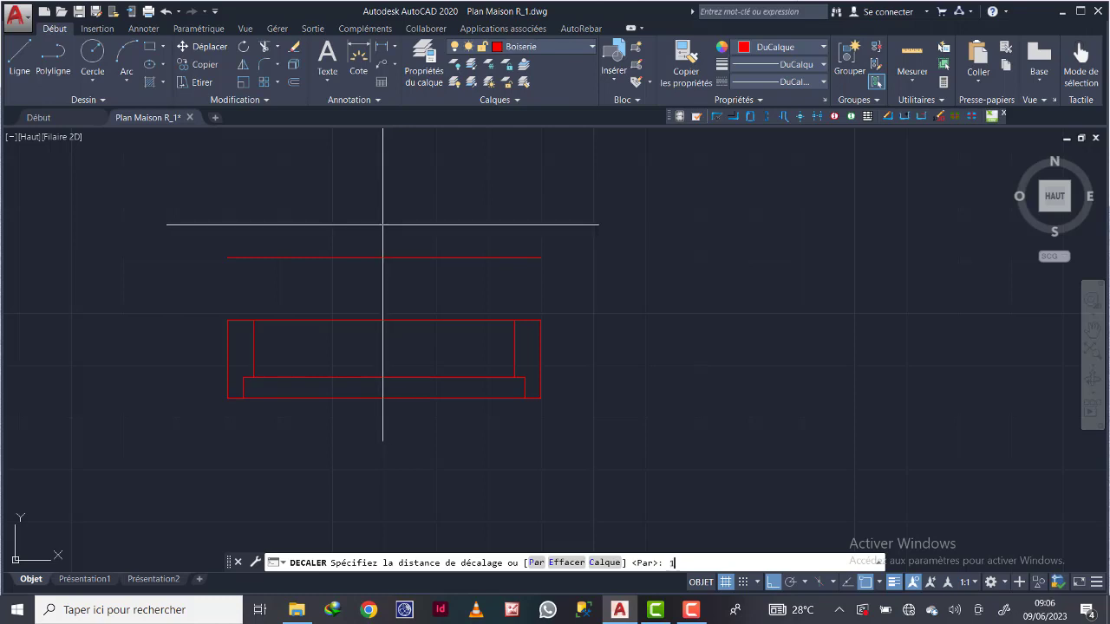
pyautogui.press('Return')
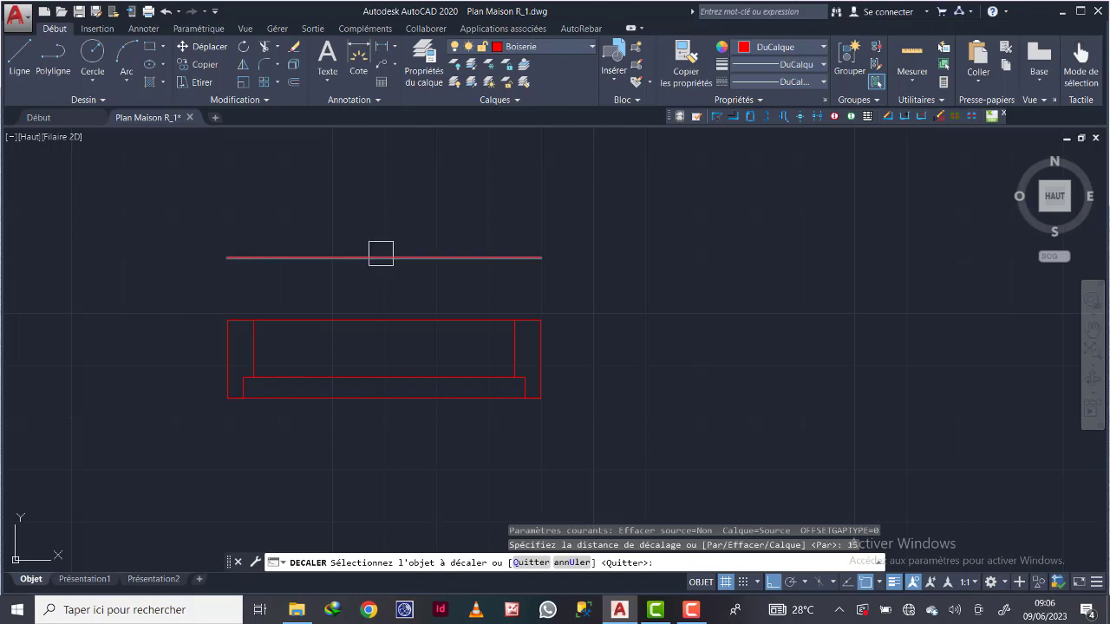
pyautogui.click(381, 254)
pyautogui.click(449, 159)
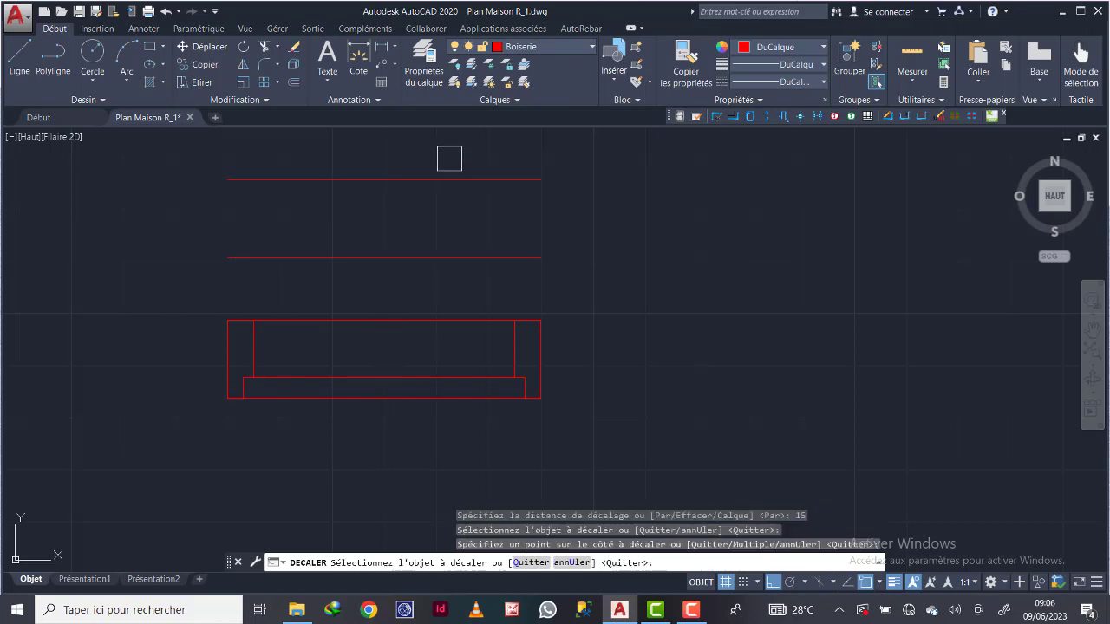
pyautogui.press('Escape')
# Close both ends of the two parallel 60-long lines with vertical lines to complete the upper rectangle
pyautogui.click(19, 54)
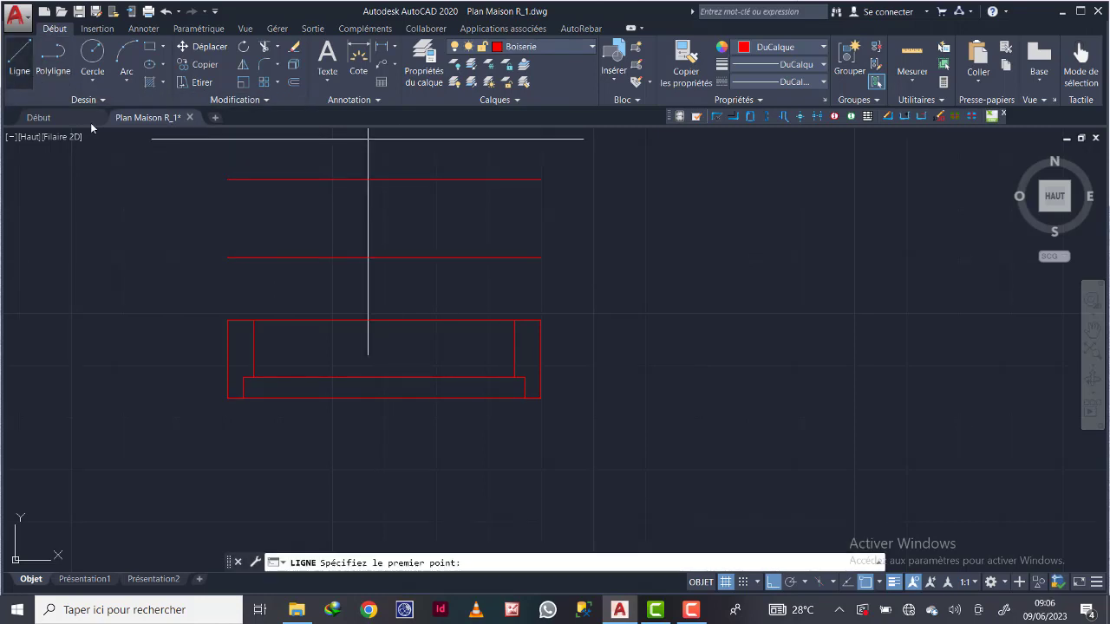
pyautogui.click(227, 180)
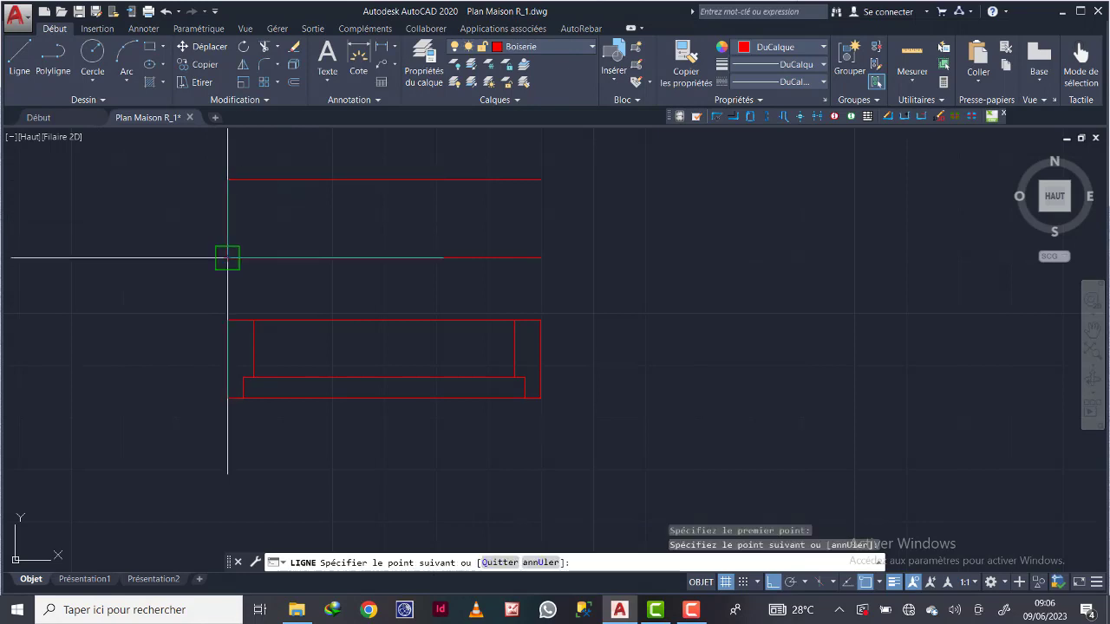
pyautogui.click(321, 194)
pyautogui.press('Return')
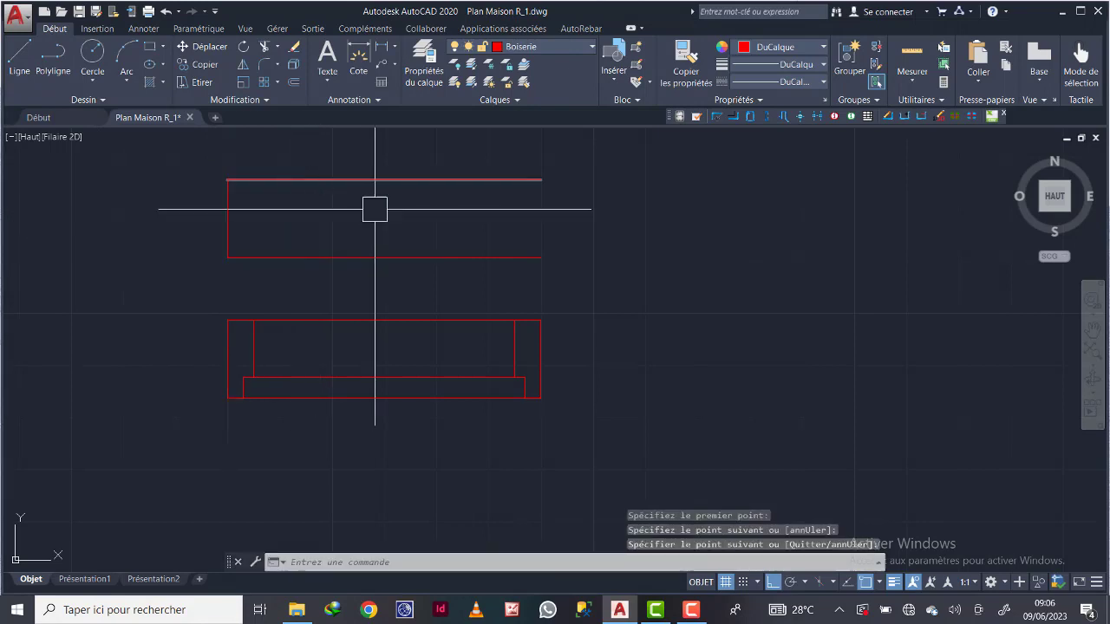
pyautogui.press('Return')
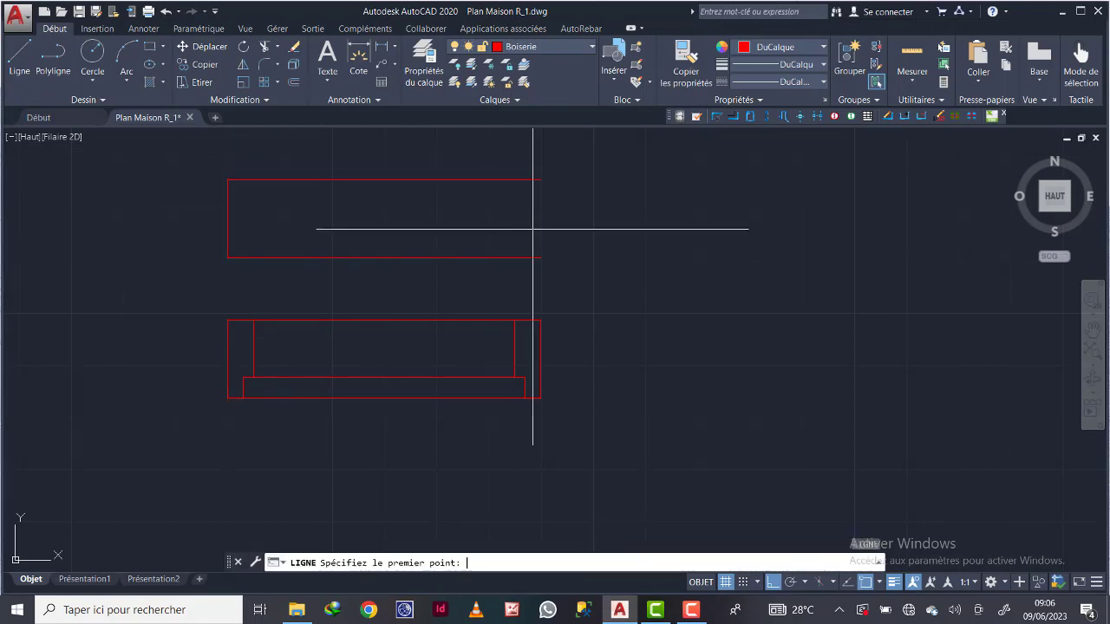
pyautogui.click(540, 179)
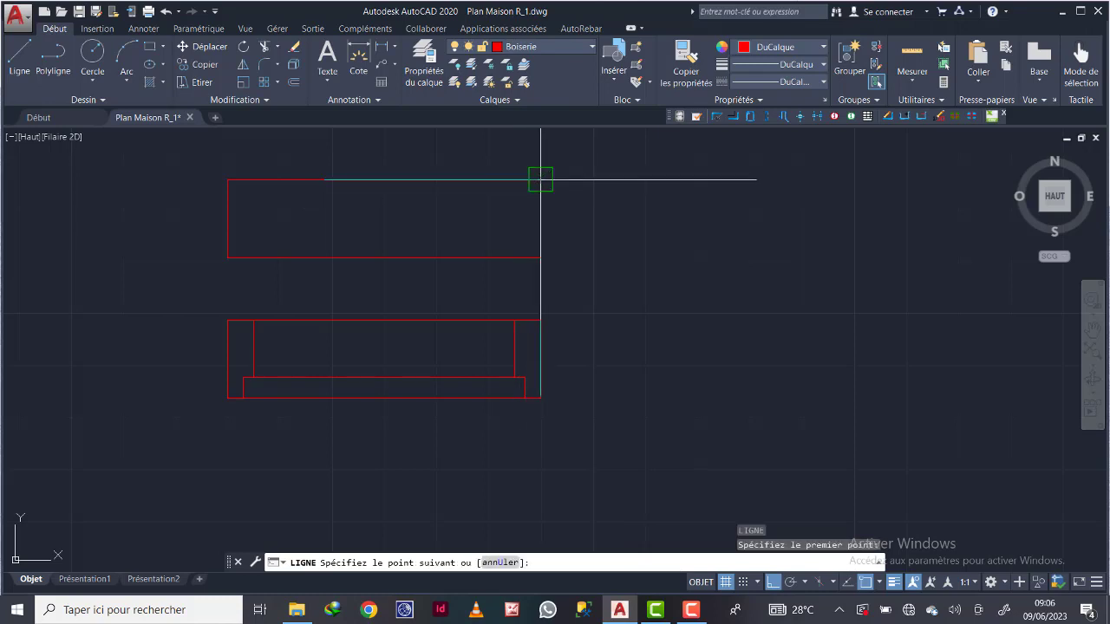
pyautogui.click(541, 257)
pyautogui.press('Return')
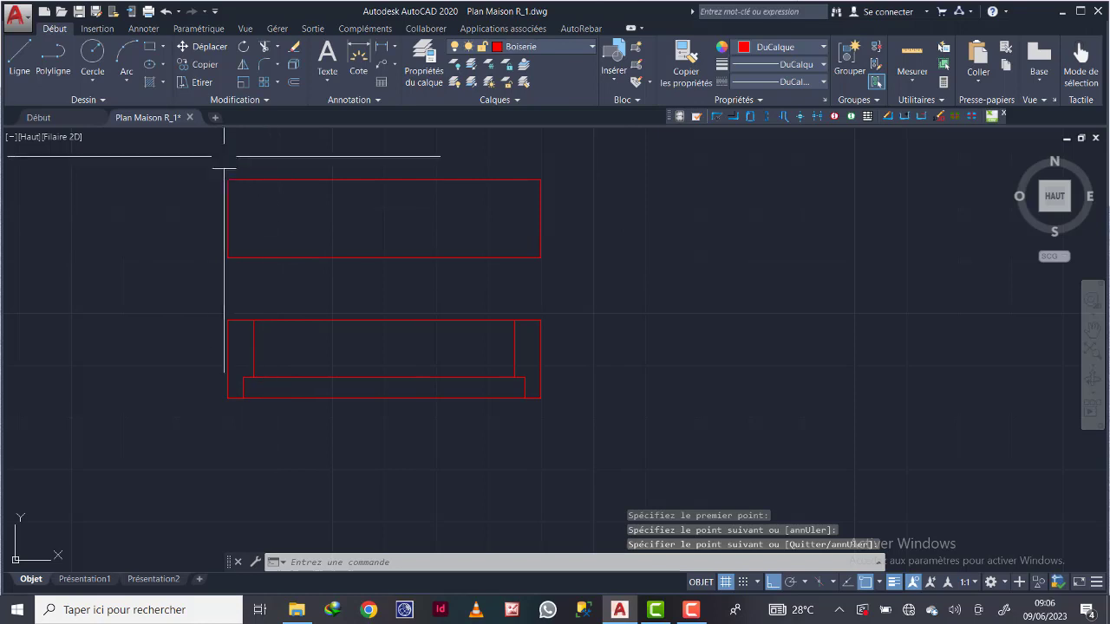
# Offset the two short end lines of the upper rectangle inward by 5
pyautogui.click(292, 82)
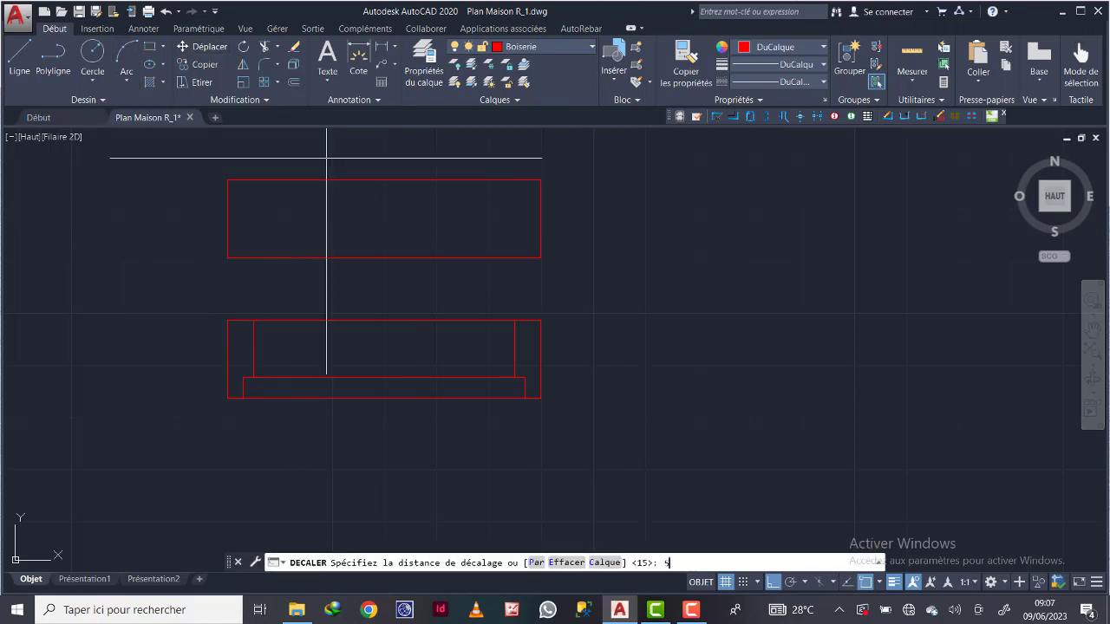
pyautogui.write('5')
pyautogui.press('Return')
pyautogui.click(226, 233)
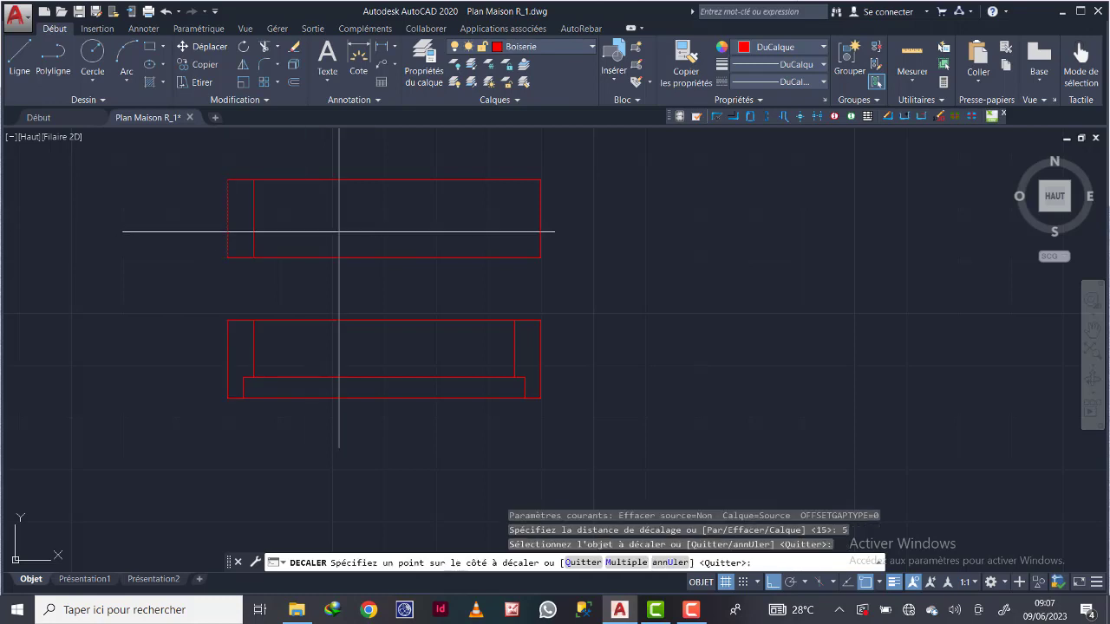
pyautogui.click(364, 233)
pyautogui.click(536, 213)
pyautogui.click(466, 224)
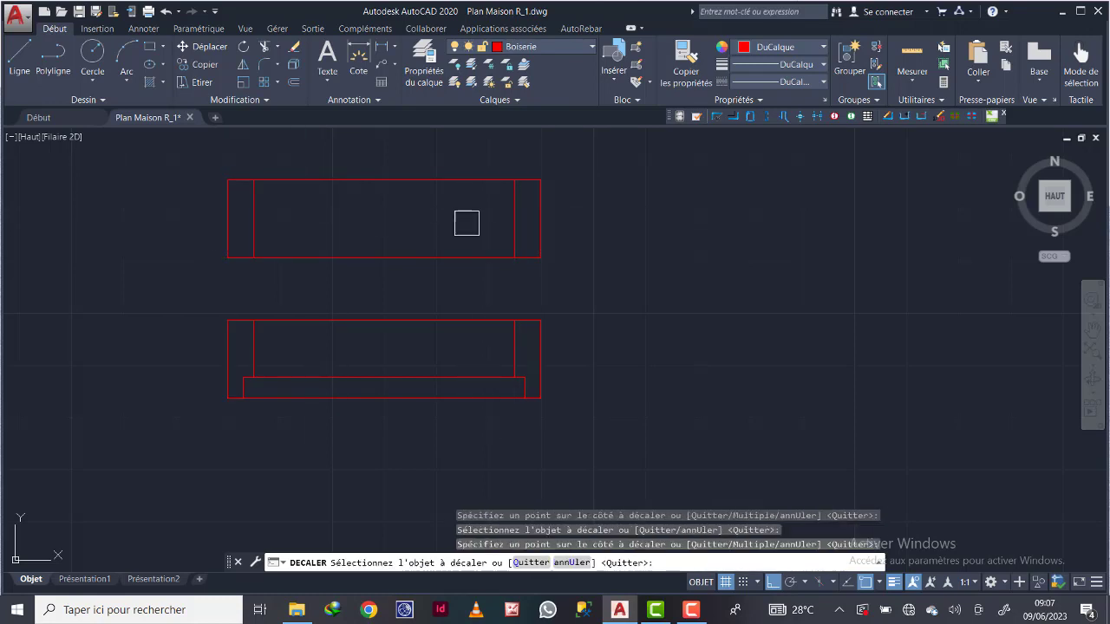
pyautogui.press('Return')
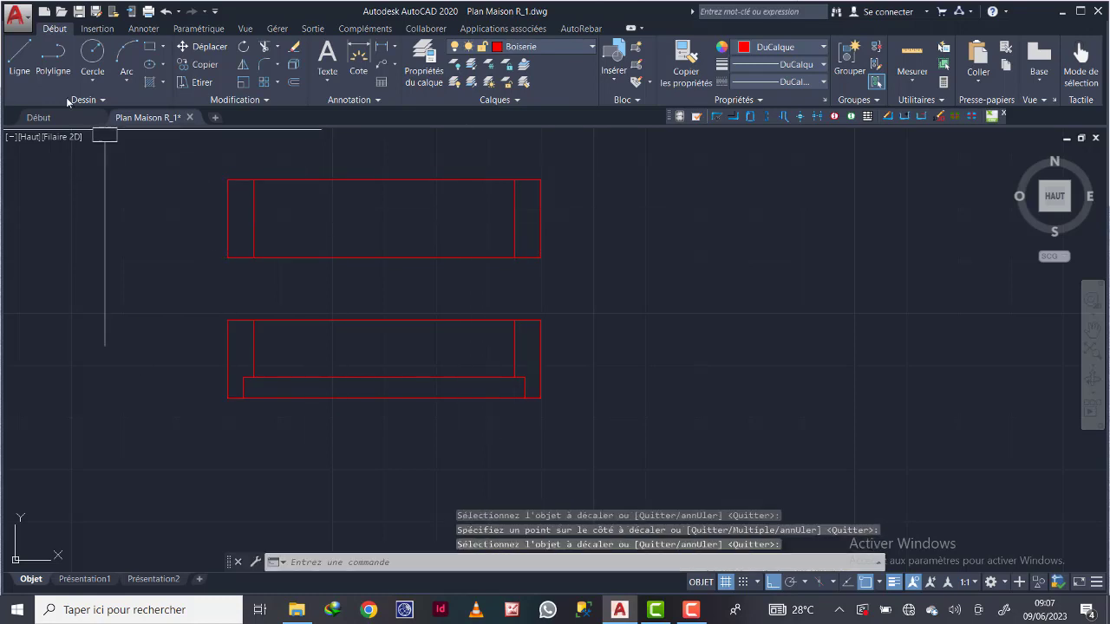
# Draw a horizontal line joining the midpoints of the upper rectangle's two inner vertical lines
pyautogui.click(19, 61)
pyautogui.click(254, 212)
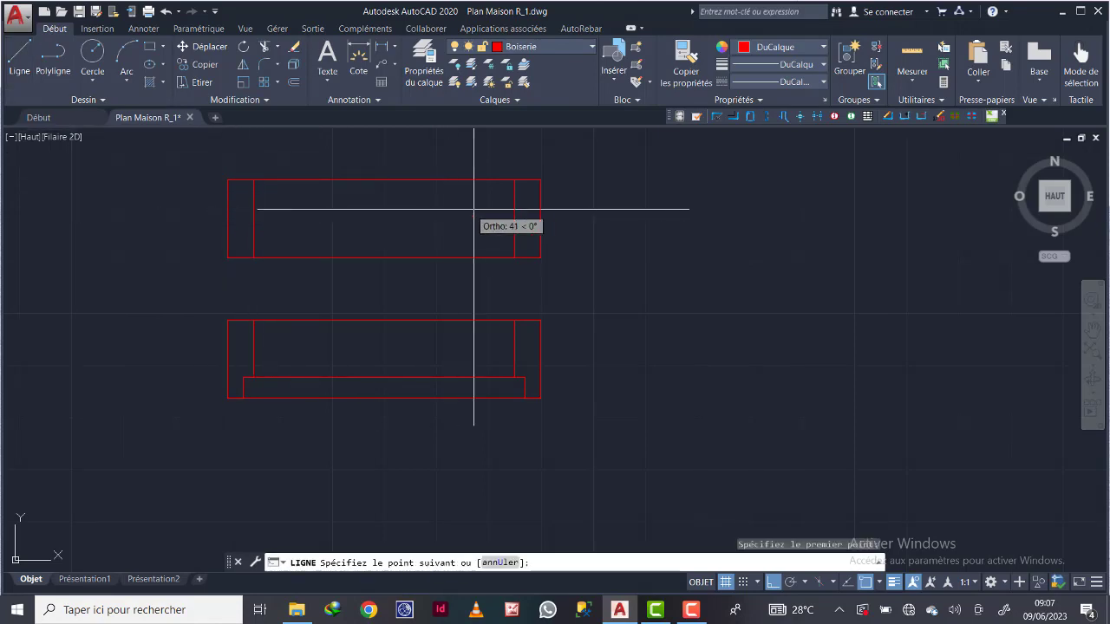
pyautogui.click(512, 219)
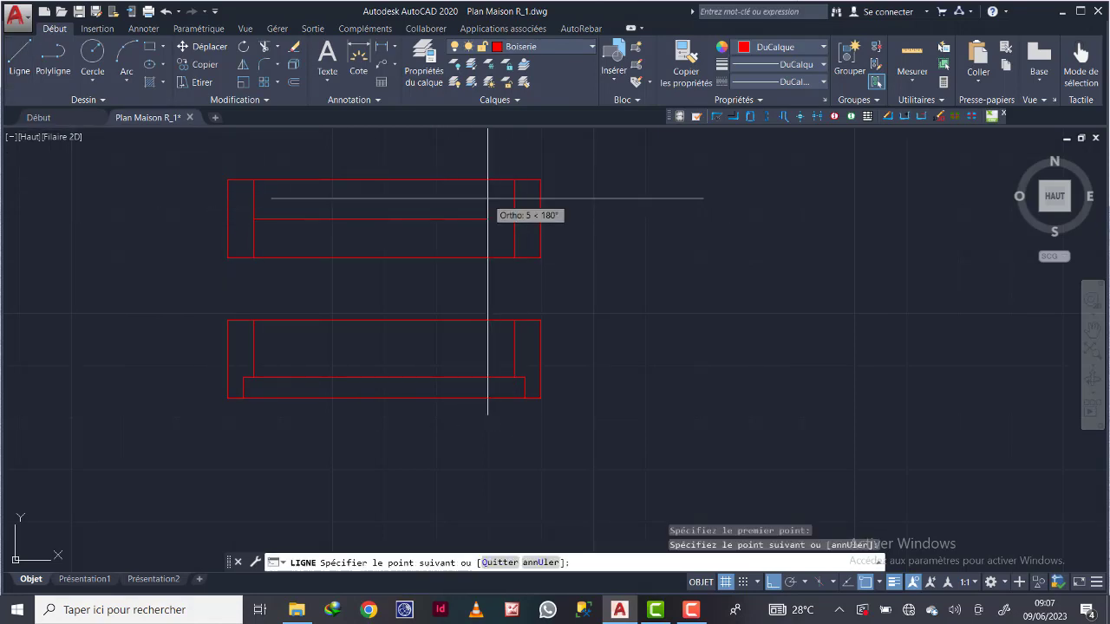
pyautogui.press('Return')
# Draw a separate horizontal line 90 long to the right of the two 60-wide symbols
pyautogui.scroll(-2, 689, 244)
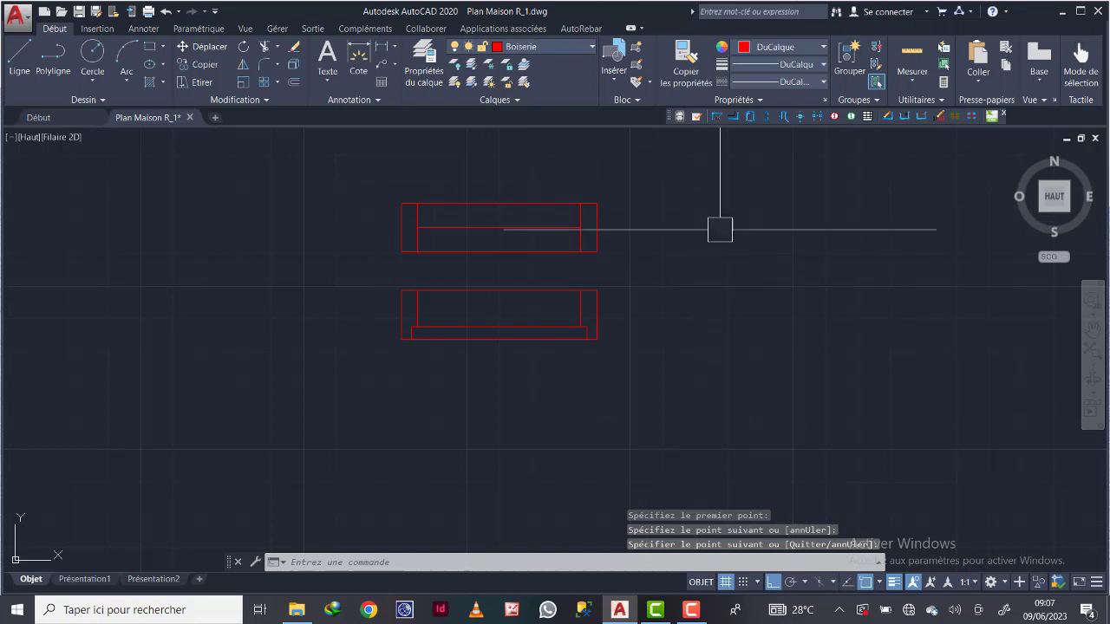
pyautogui.moveTo(719, 230); pyautogui.dragTo(701, 275, button='middle')
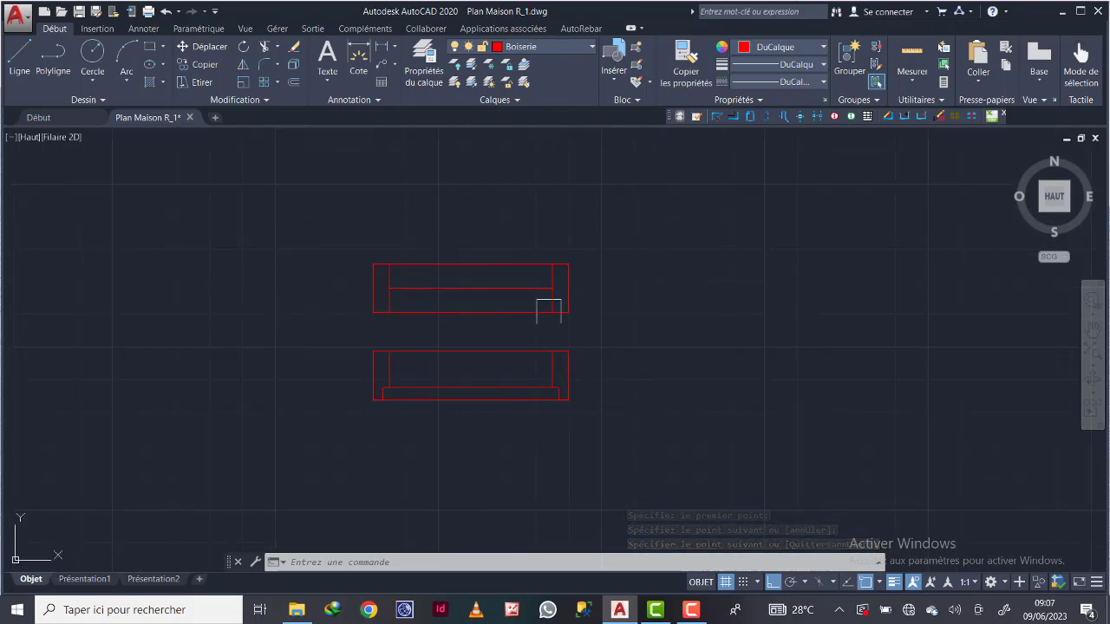
pyautogui.moveTo(607, 290); pyautogui.dragTo(488, 273, button='middle')
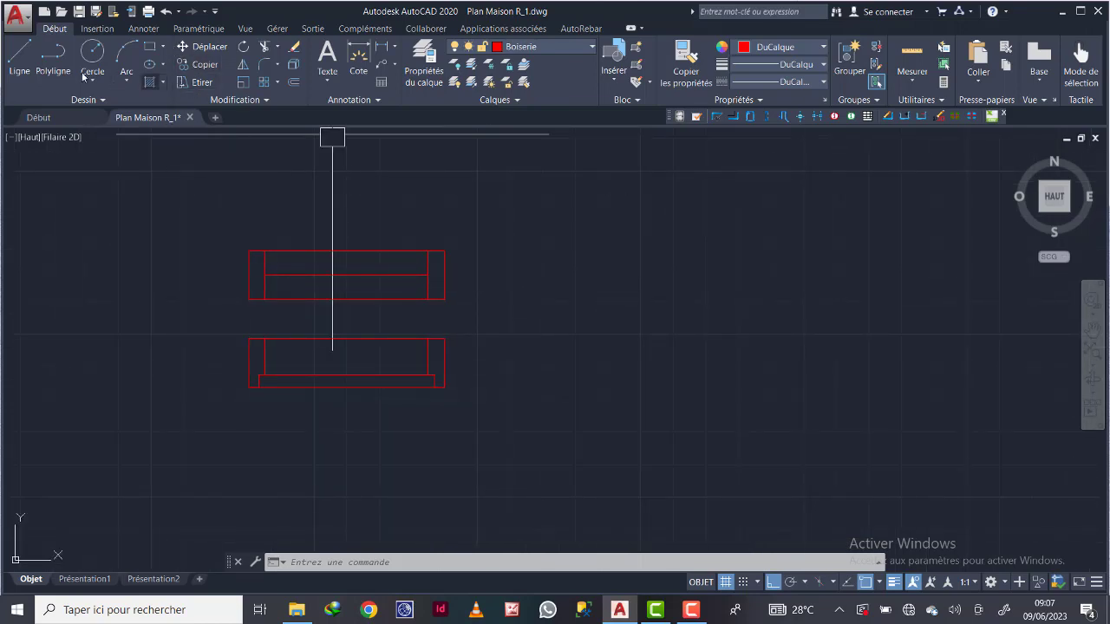
pyautogui.click(19, 56)
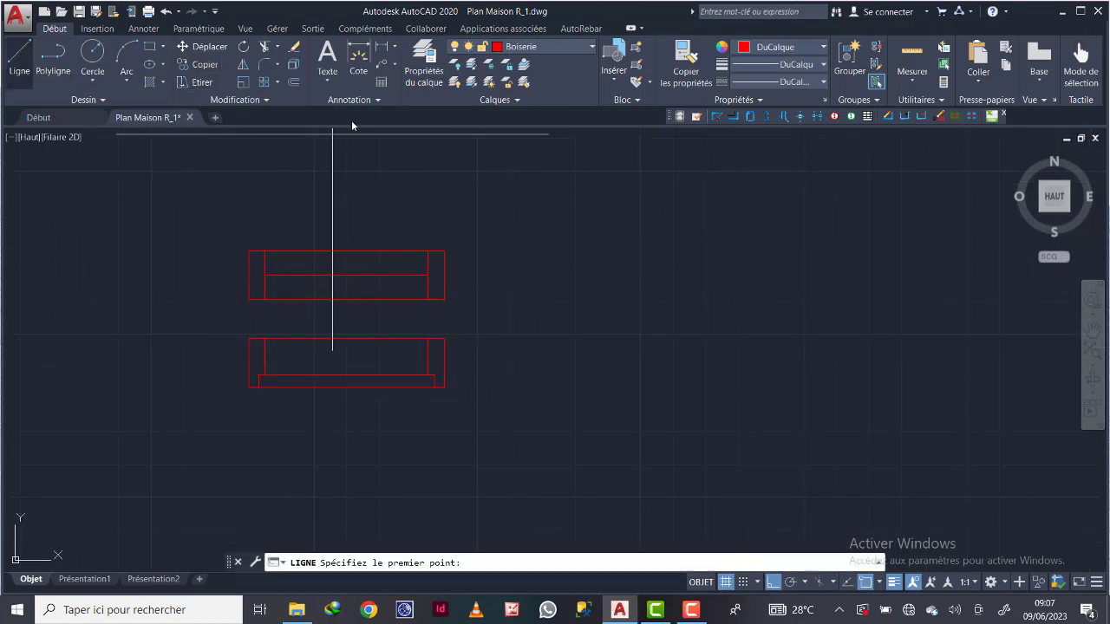
pyautogui.click(534, 298)
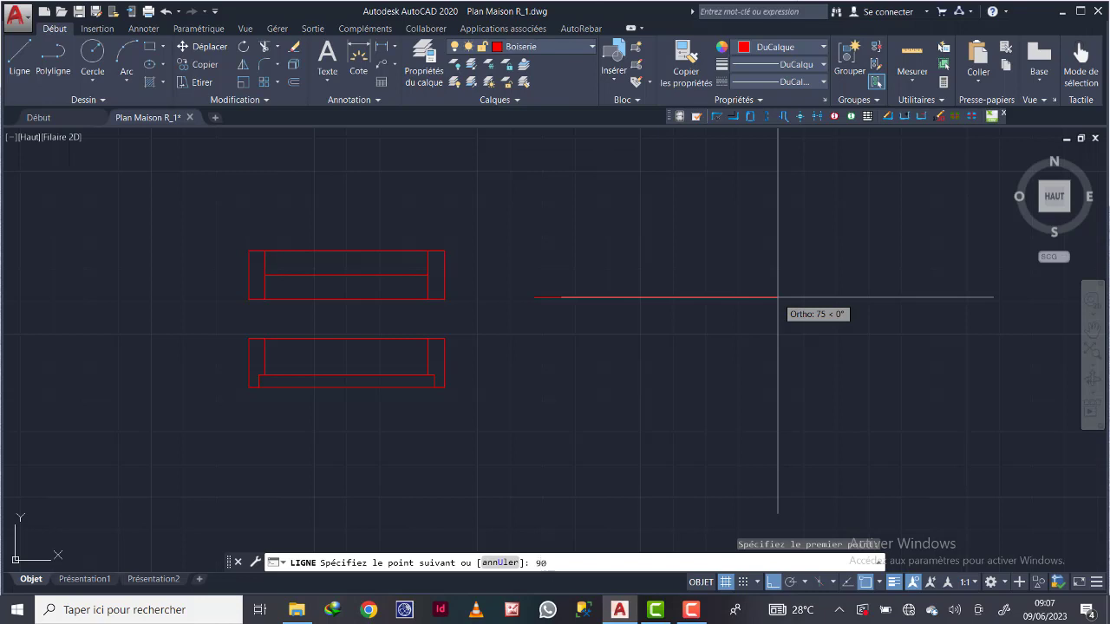
pyautogui.write('90')
pyautogui.press('Return')
pyautogui.press('Escape')
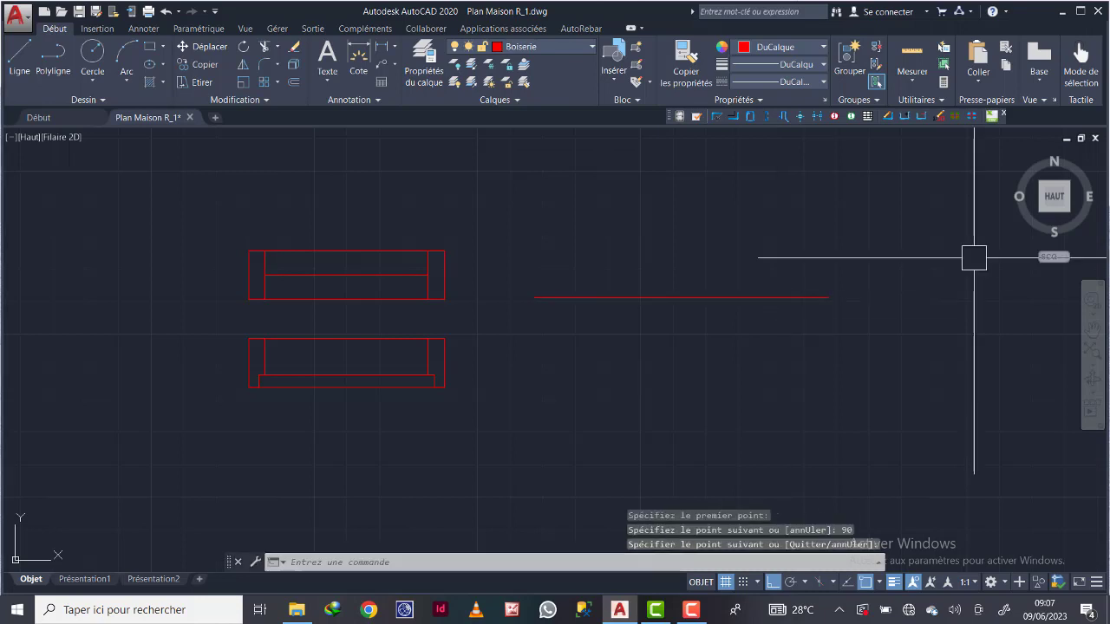
# Offset the 90-long line upward by 15
pyautogui.moveTo(798, 298); pyautogui.dragTo(622, 324, button='middle')
pyautogui.scroll(-2, 622, 300)
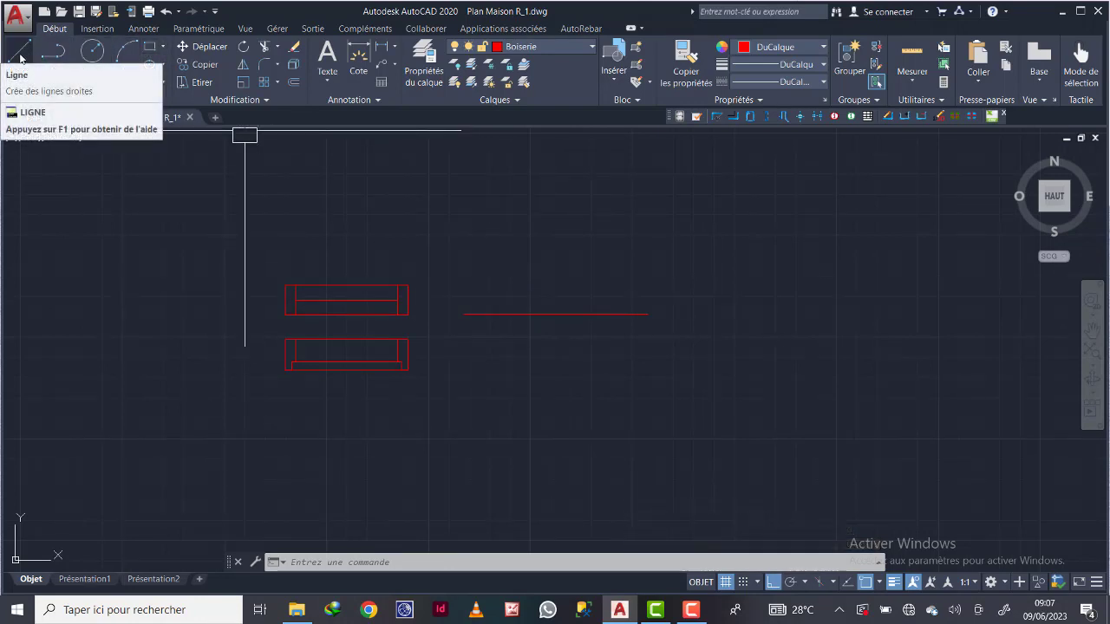
pyautogui.click(293, 84)
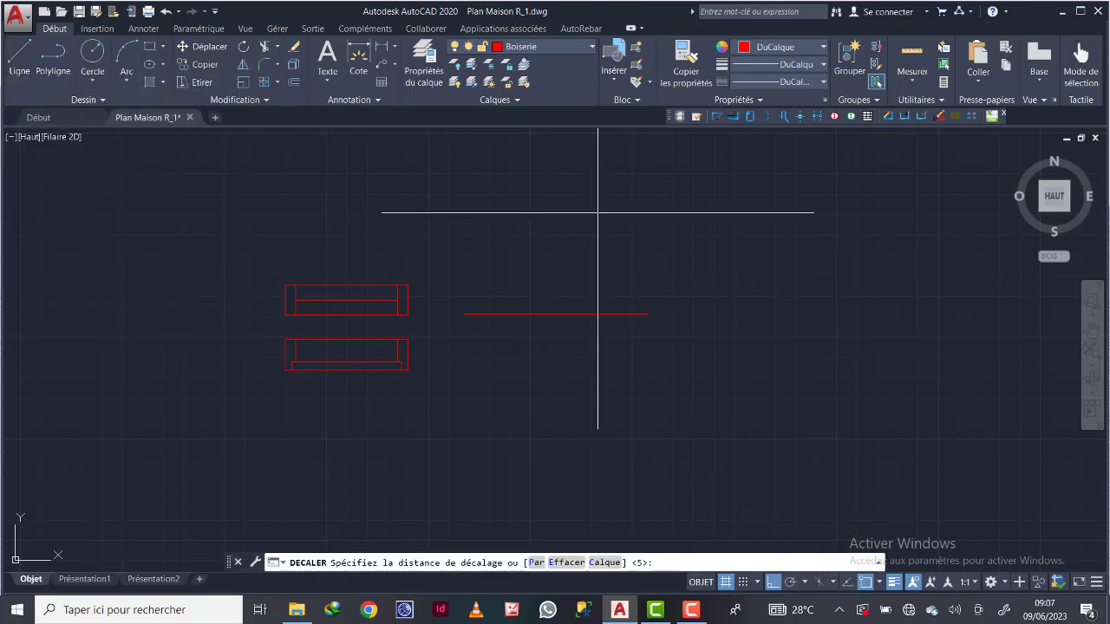
pyautogui.press('Return')
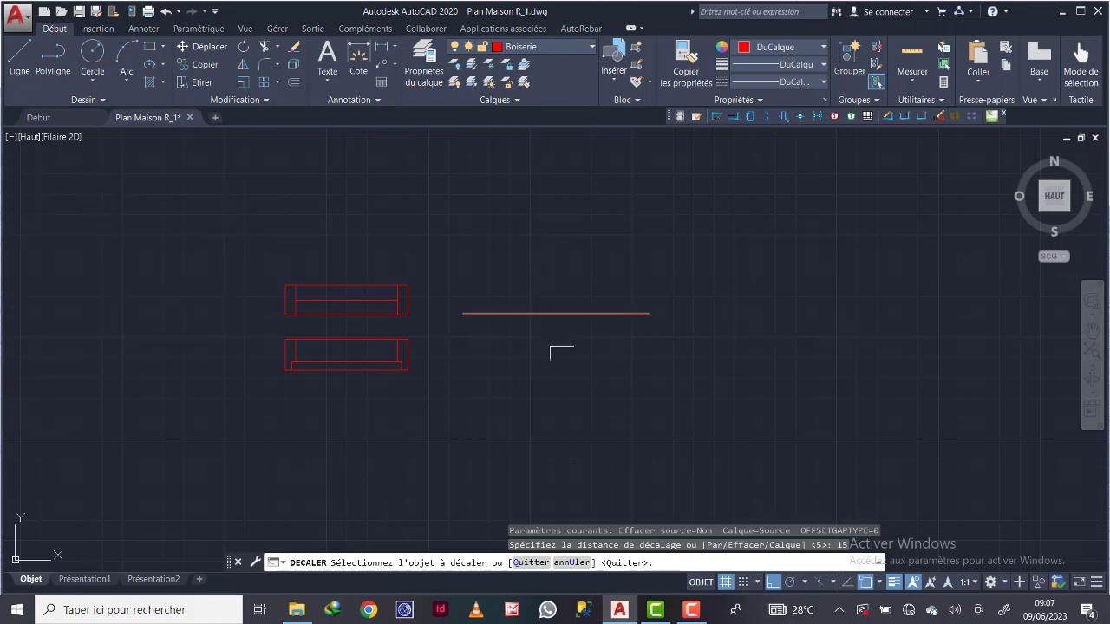
pyautogui.click(558, 314)
pyautogui.click(568, 260)
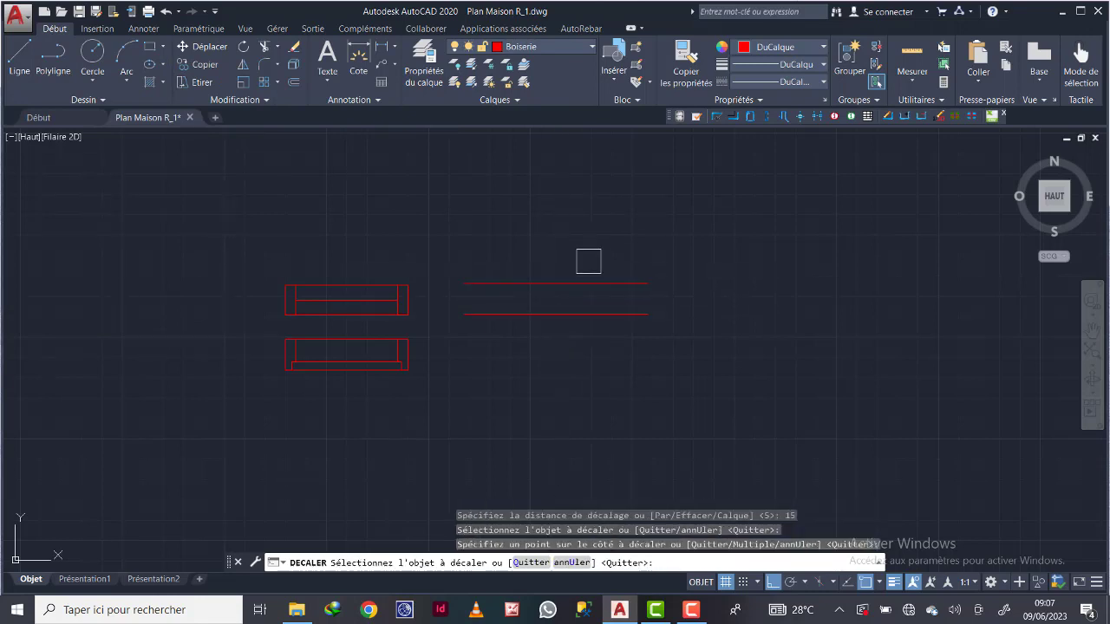
pyautogui.press('Return')
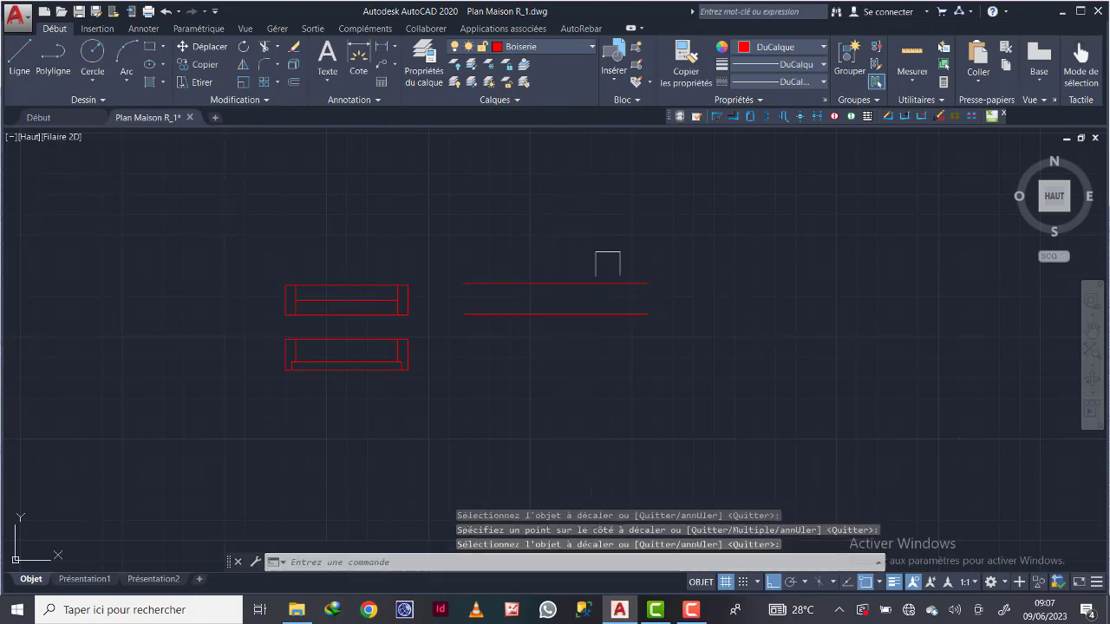
# Close both ends of the two parallel 90-long lines with vertical lines
pyautogui.click(15, 54)
pyautogui.click(464, 314)
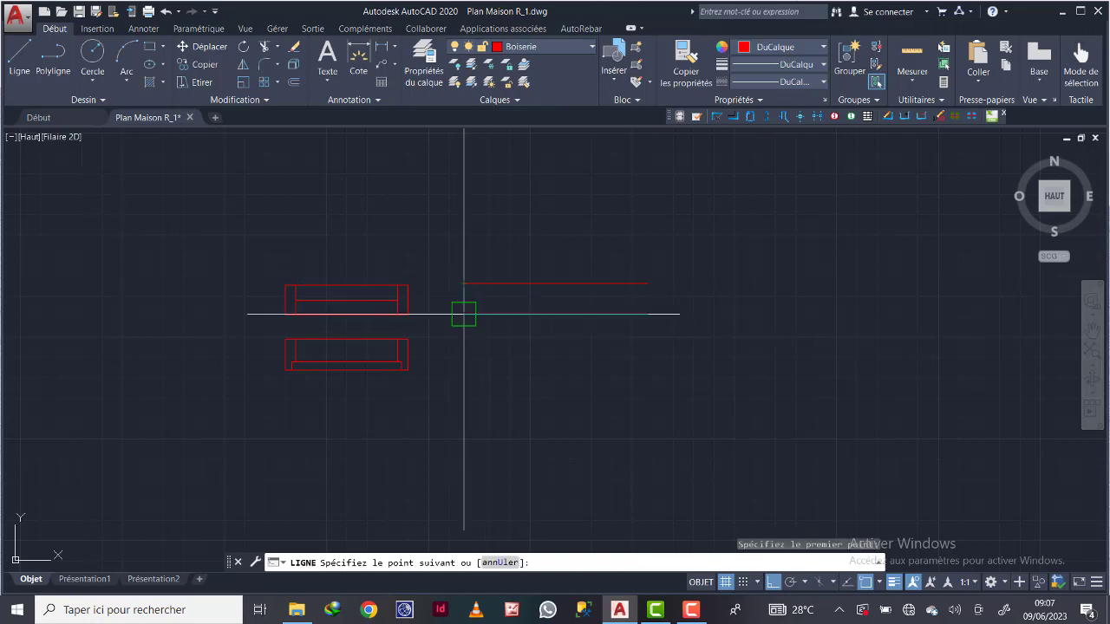
pyautogui.click(464, 284)
pyautogui.press('Return')
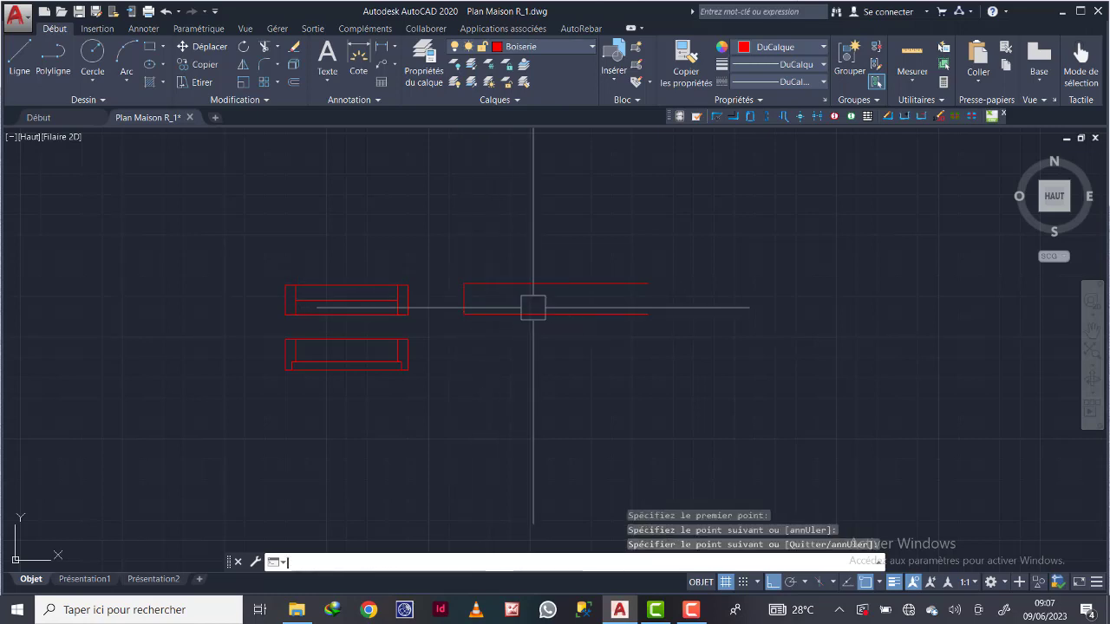
pyautogui.click(18, 54)
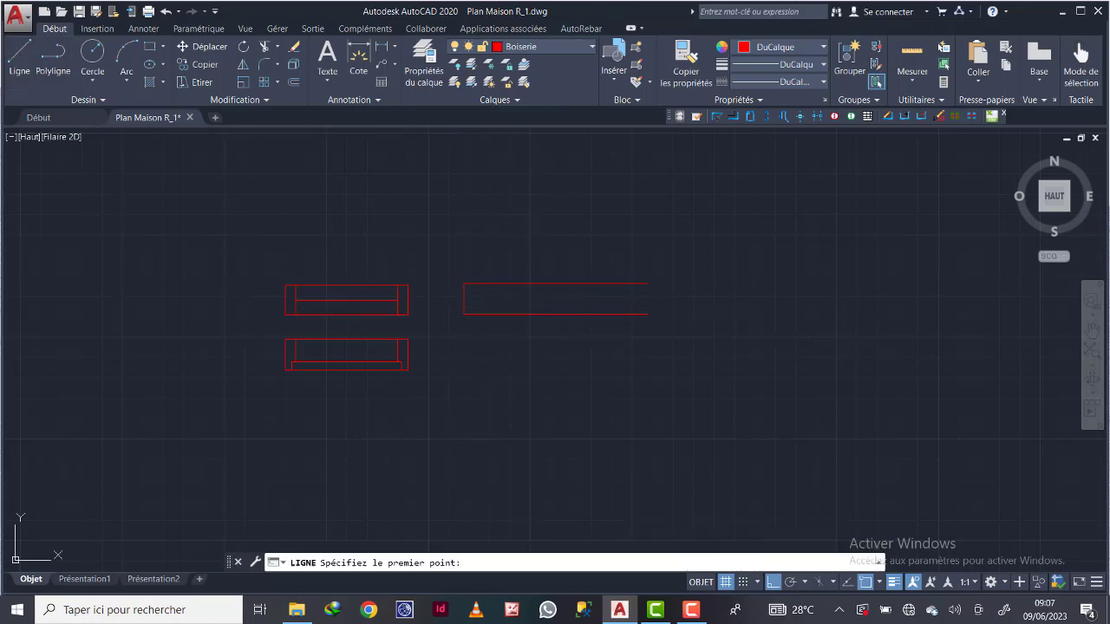
pyautogui.click(648, 314)
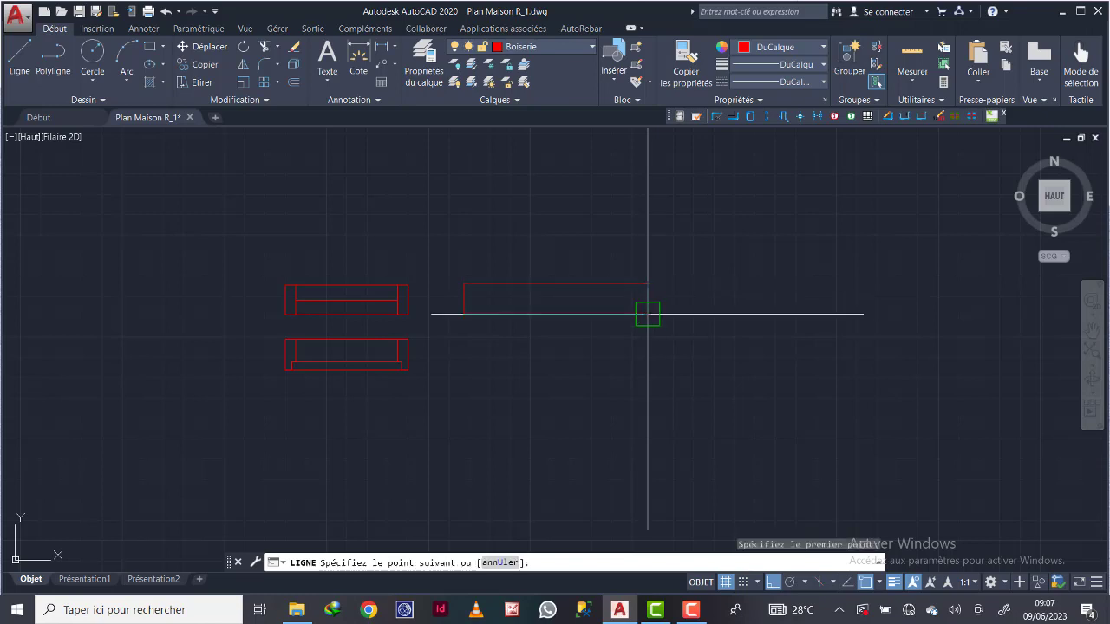
pyautogui.click(711, 274)
pyautogui.press('Return')
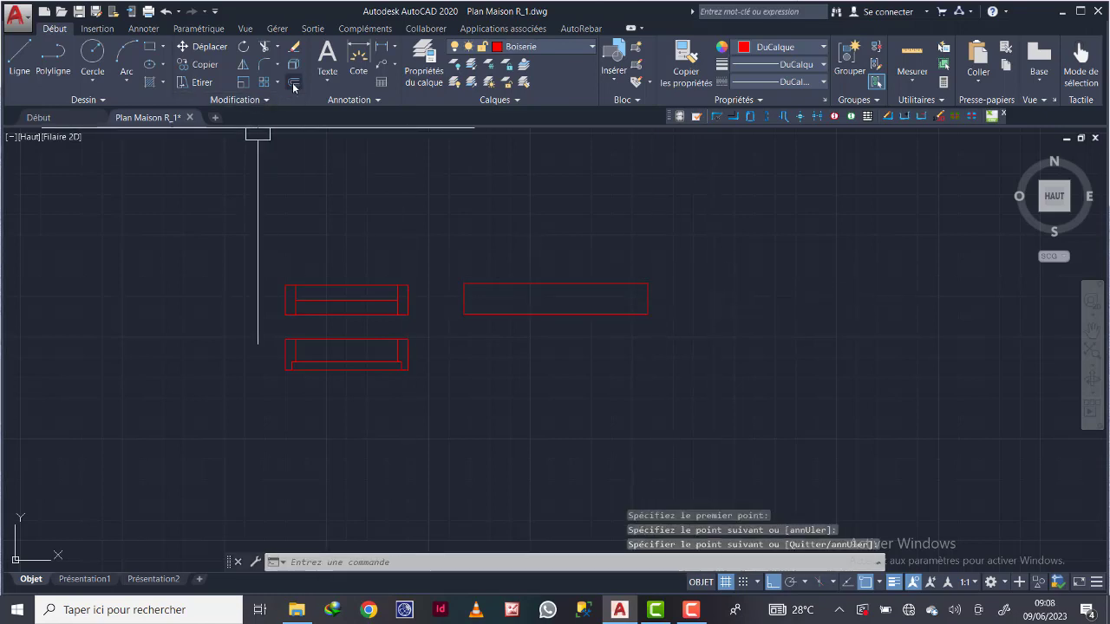
# Offset the two short end lines of the 90-wide rectangle inward by 5
pyautogui.click(294, 64)
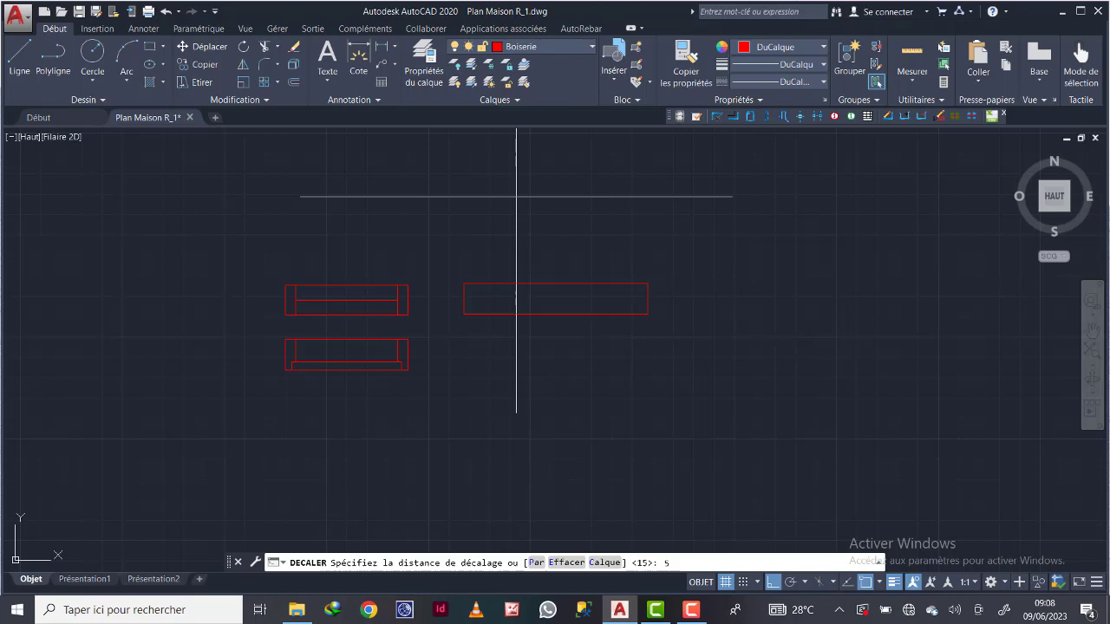
pyautogui.write('5')
pyautogui.press('Return')
pyautogui.scroll(5, 464, 286)
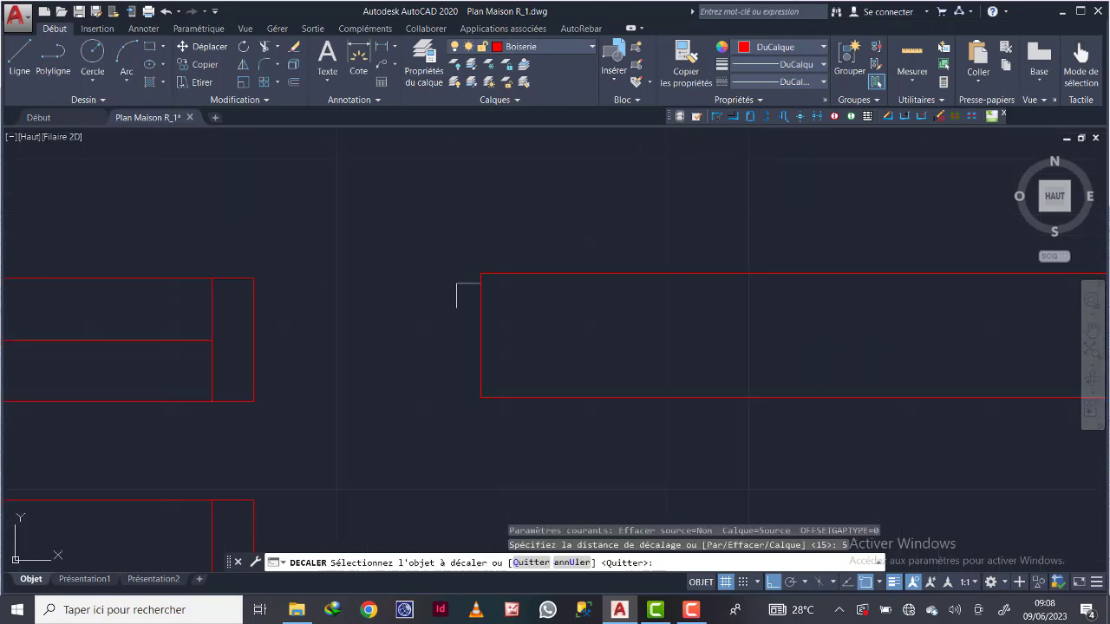
pyautogui.click(467, 291)
pyautogui.click(378, 305)
pyautogui.scroll(-5, 659, 321)
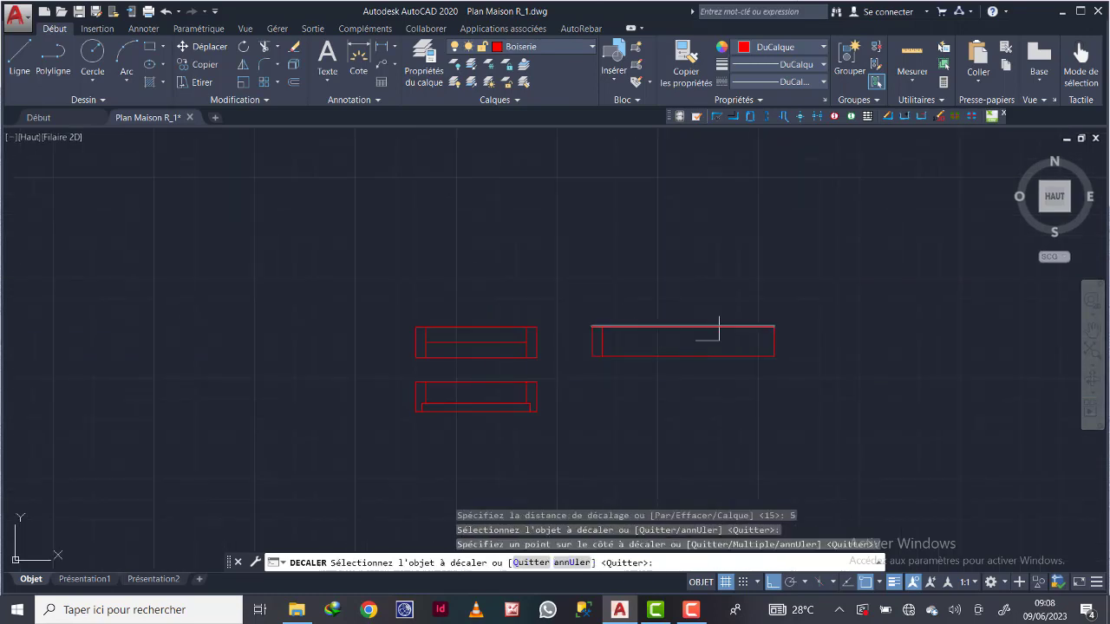
pyautogui.scroll(3, 764, 335)
pyautogui.click(778, 342)
pyautogui.click(729, 344)
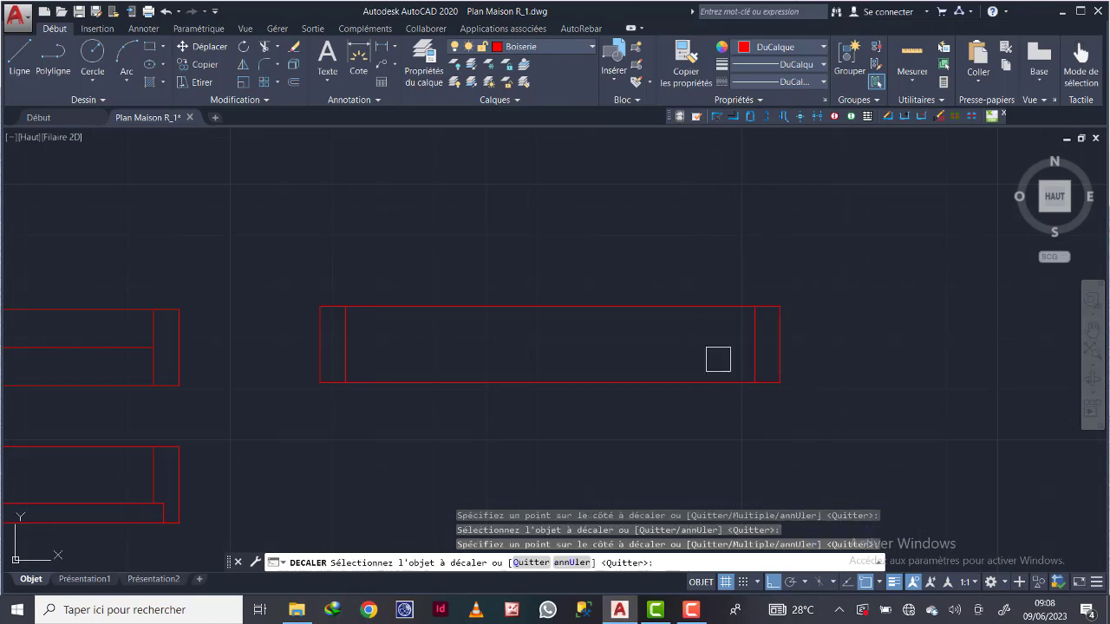
pyautogui.press('Return')
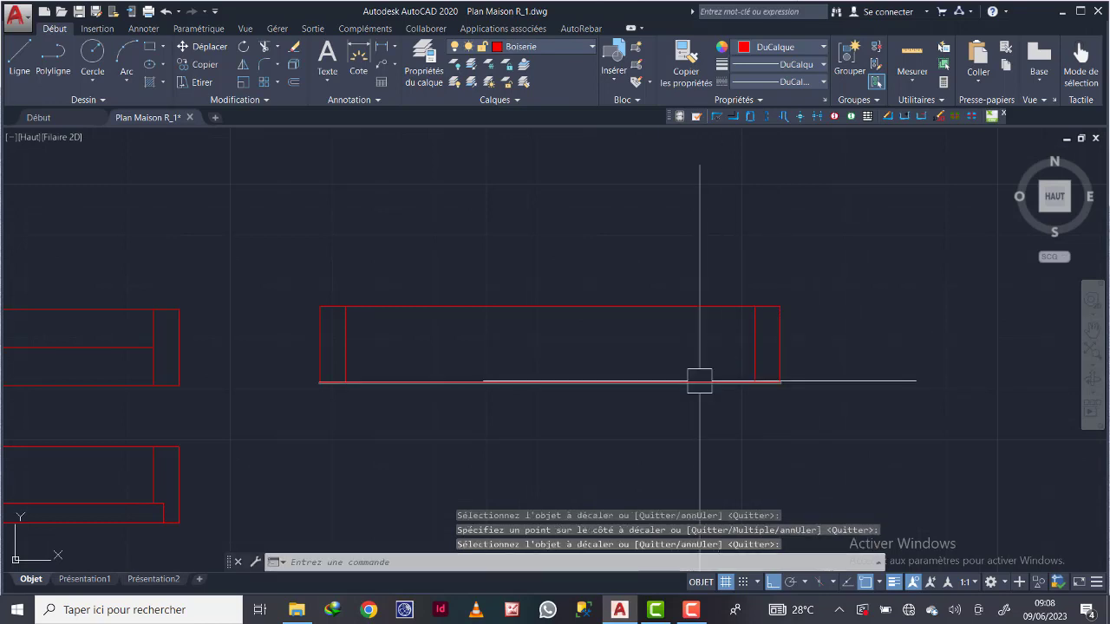
pyautogui.scroll(-4, 699, 382)
pyautogui.scroll(4, 646, 372)
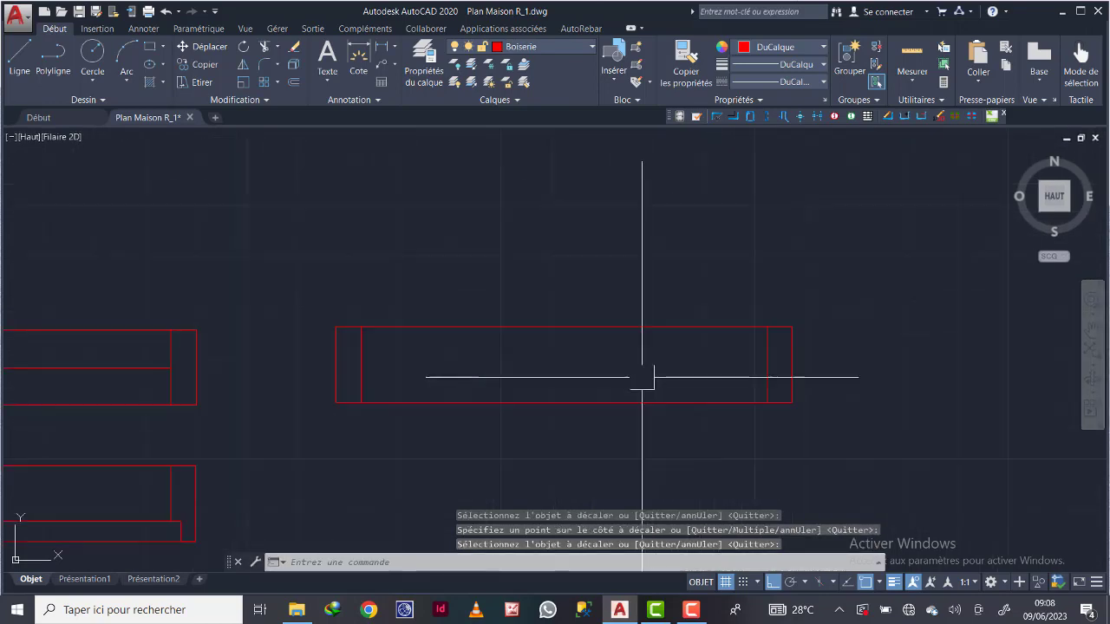
pyautogui.moveTo(644, 372); pyautogui.dragTo(593, 359, button='middle')
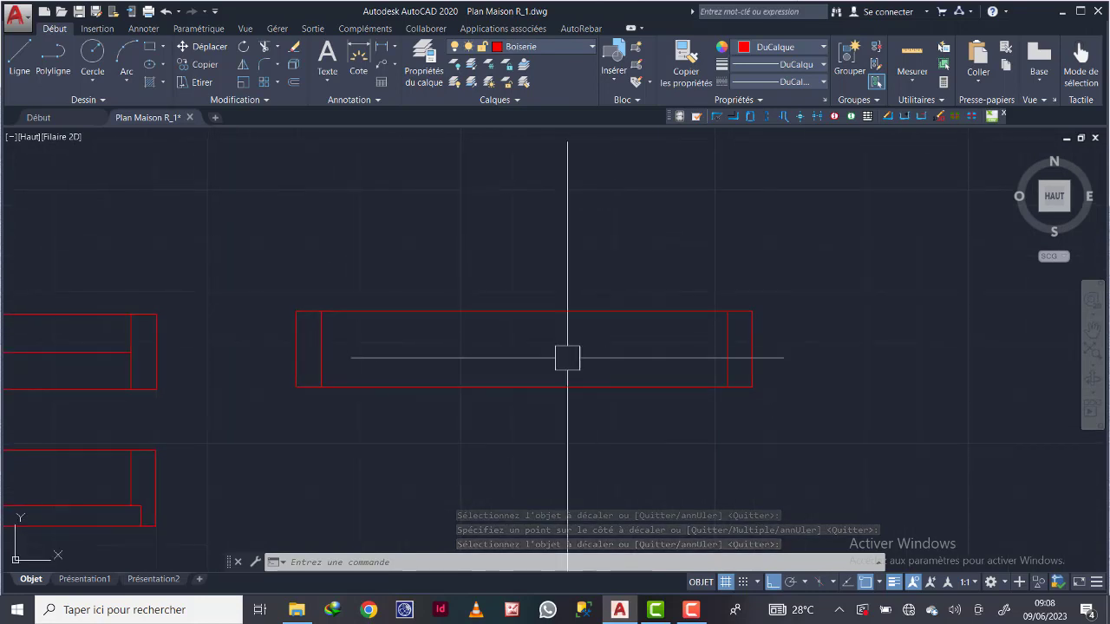
# Offset the bottom line of the 90-wide rectangle upward by 90
pyautogui.moveTo(605, 258); pyautogui.dragTo(612, 312, button='middle')
pyautogui.scroll(-2, 612, 317)
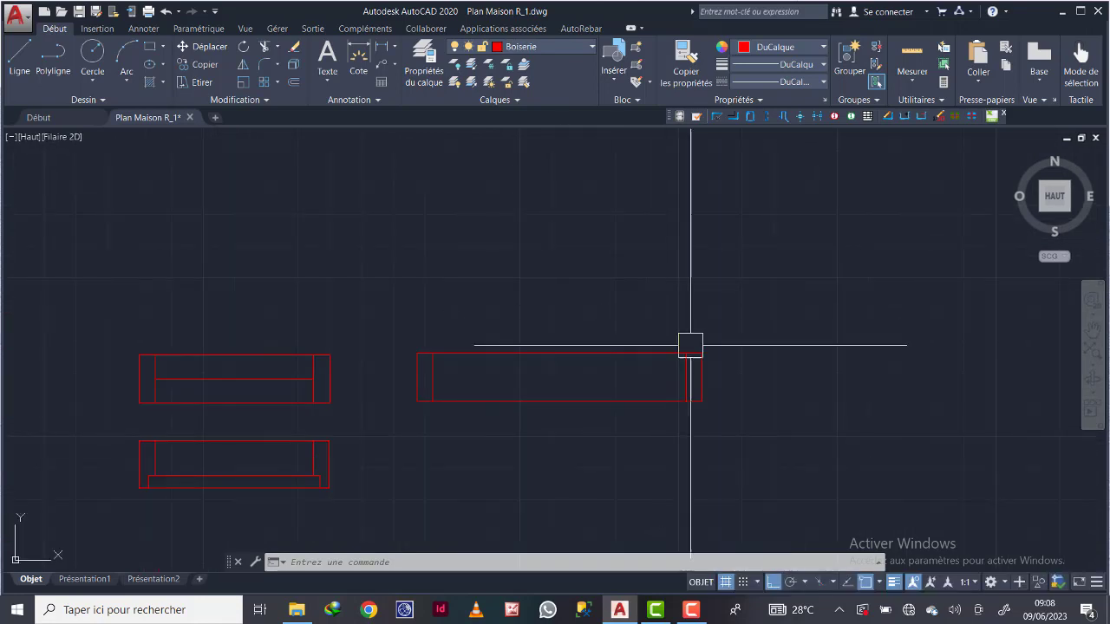
pyautogui.moveTo(658, 344); pyautogui.dragTo(656, 372, button='middle')
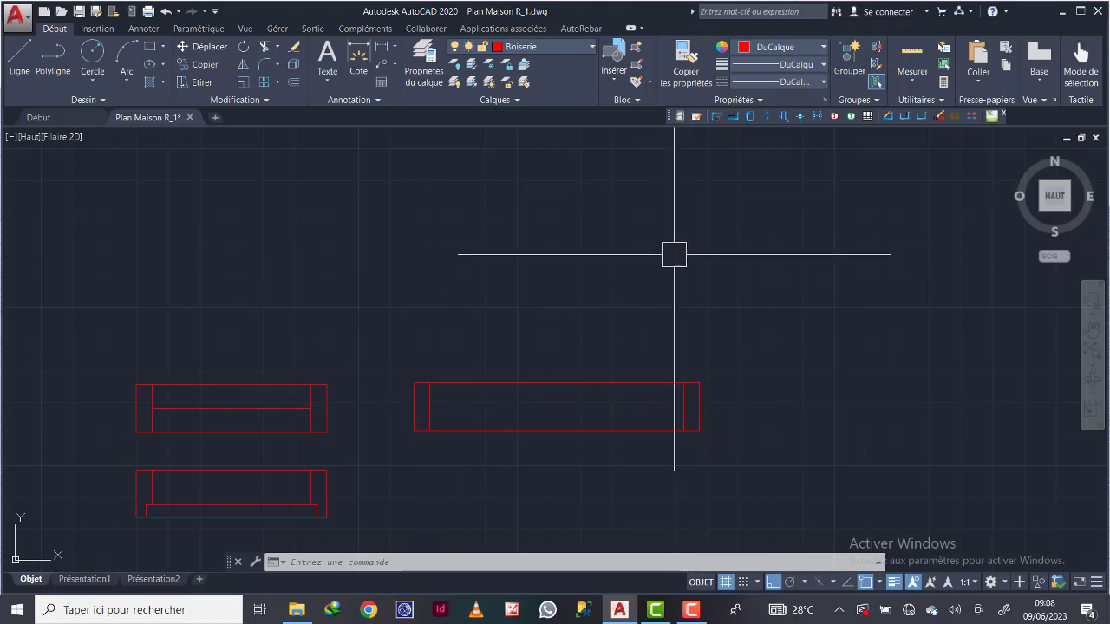
pyautogui.moveTo(674, 252); pyautogui.dragTo(673, 278, button='middle')
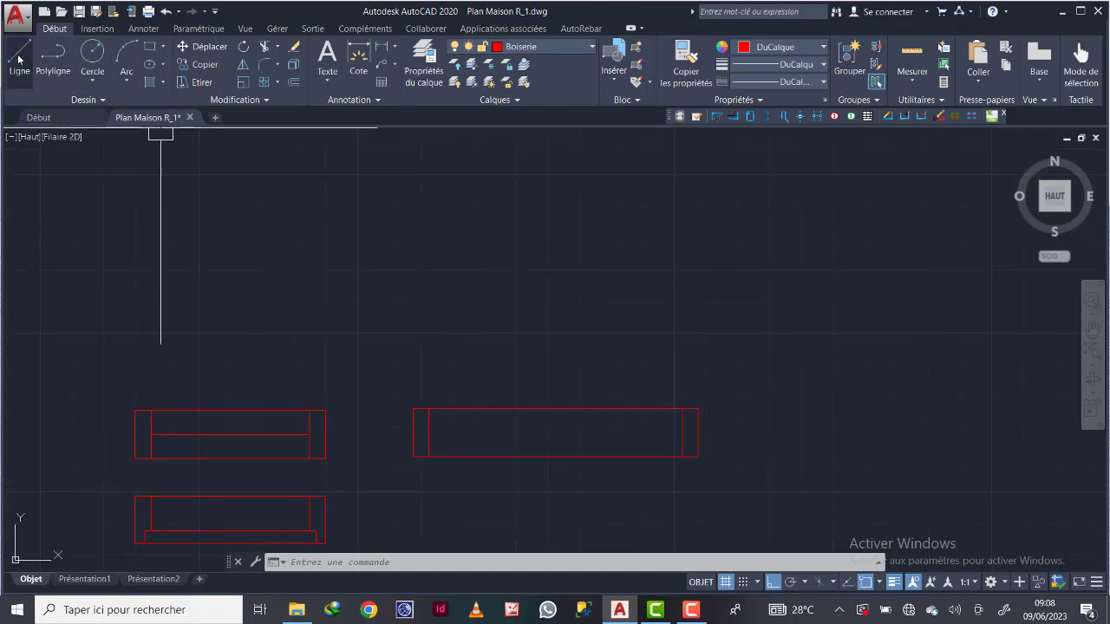
pyautogui.click(295, 83)
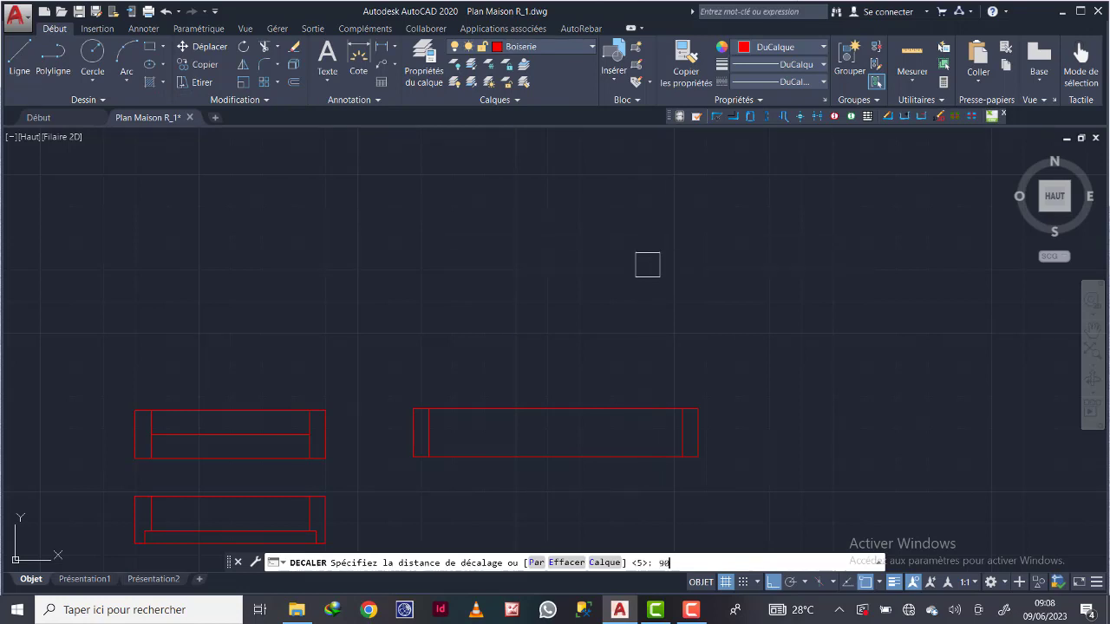
pyautogui.press('Return')
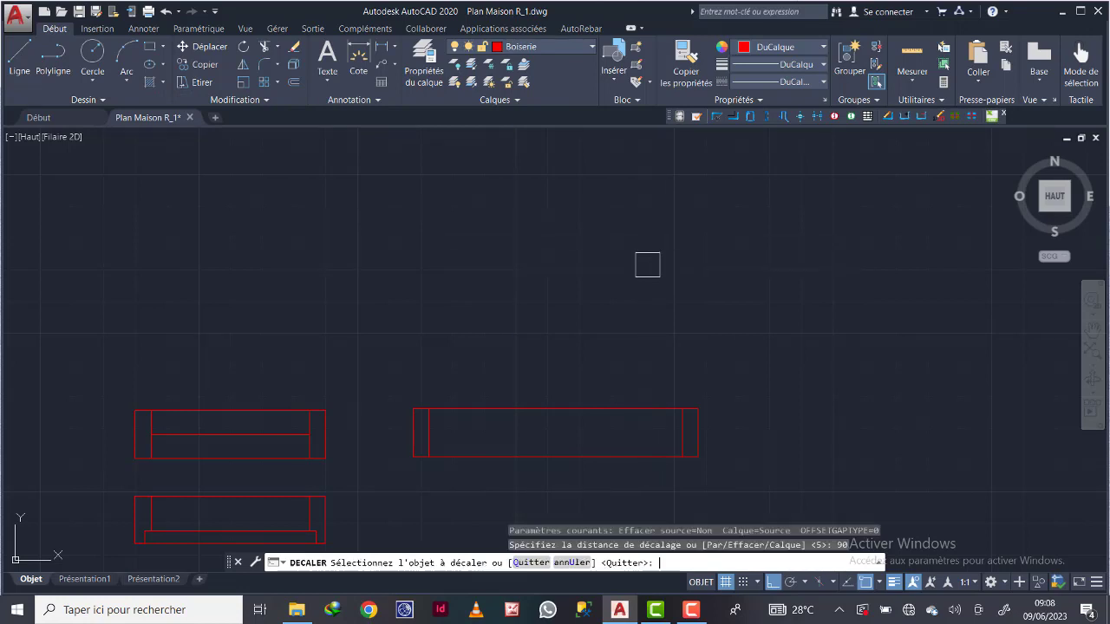
pyautogui.click(604, 452)
pyautogui.click(606, 242)
pyautogui.press('Return')
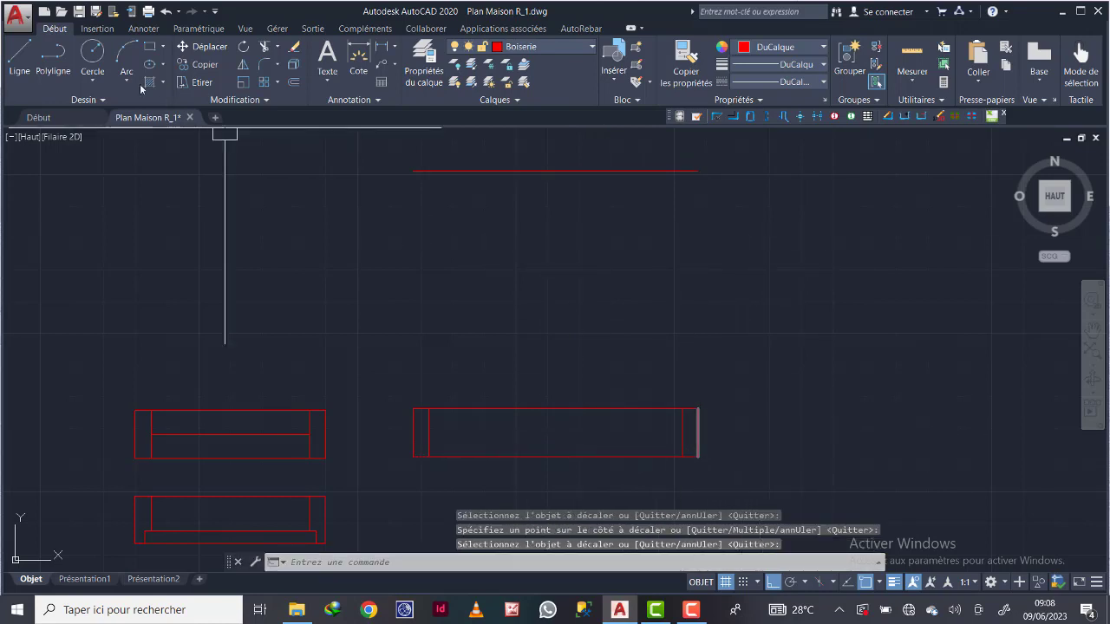
# Extend the two right-hand vertical lines of the 90-wide rectangle up to the upper offset line
pyautogui.click(277, 48)
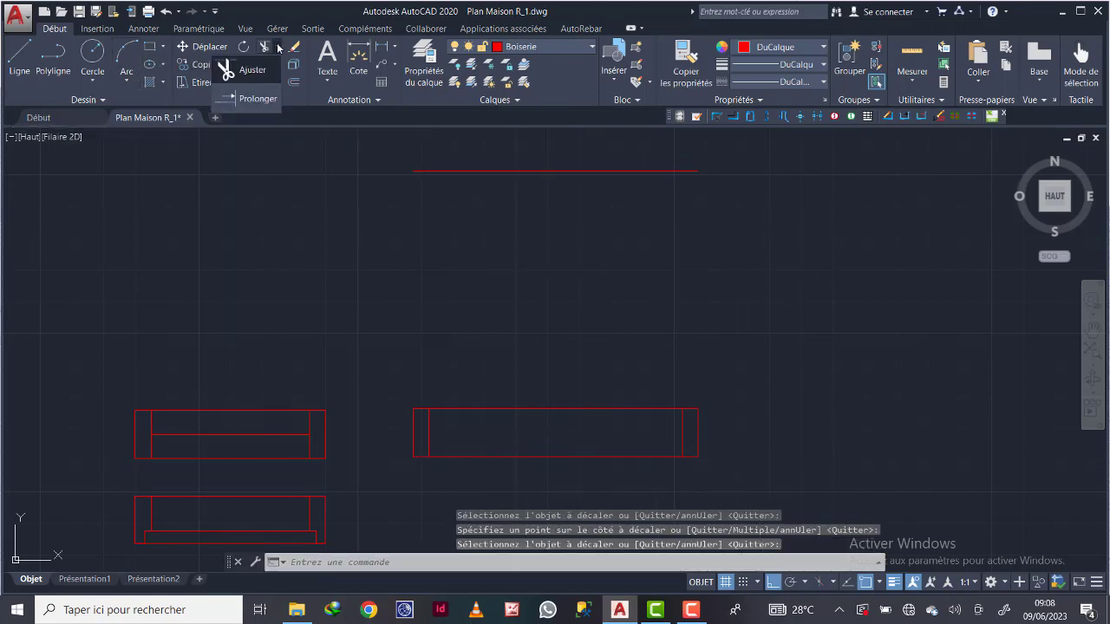
pyautogui.click(256, 97)
pyautogui.press('Return')
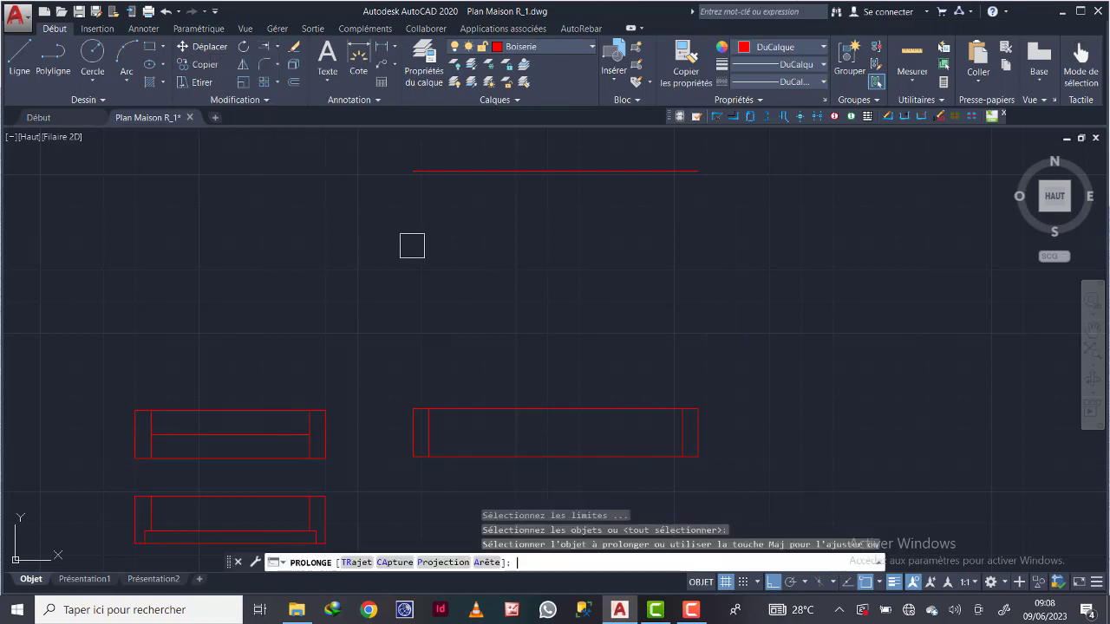
pyautogui.click(681, 429)
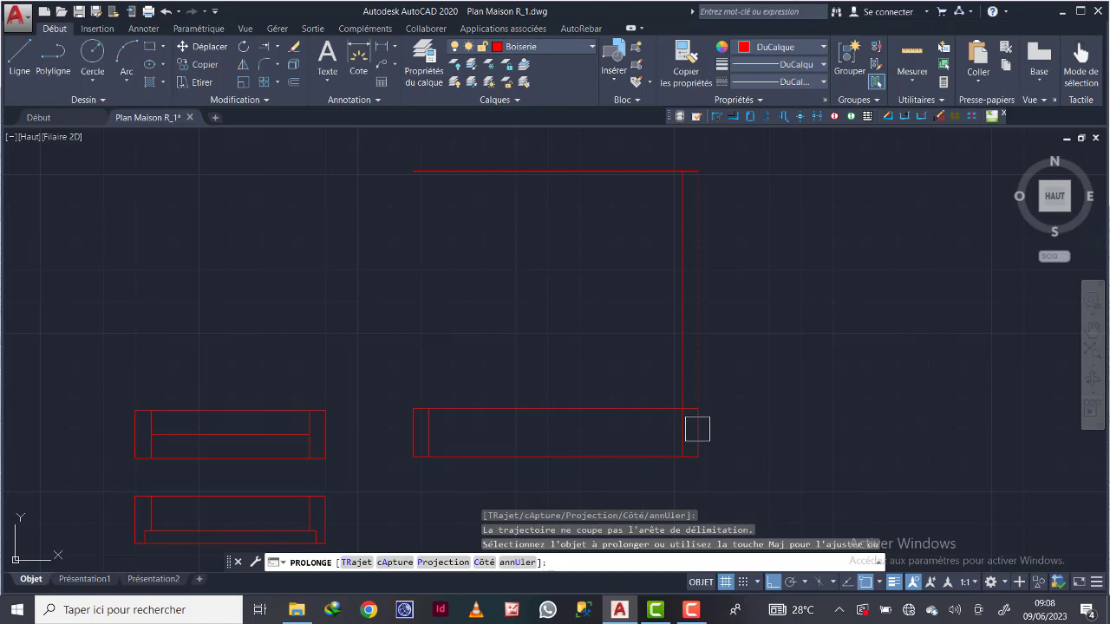
pyautogui.click(697, 429)
pyautogui.press('Return')
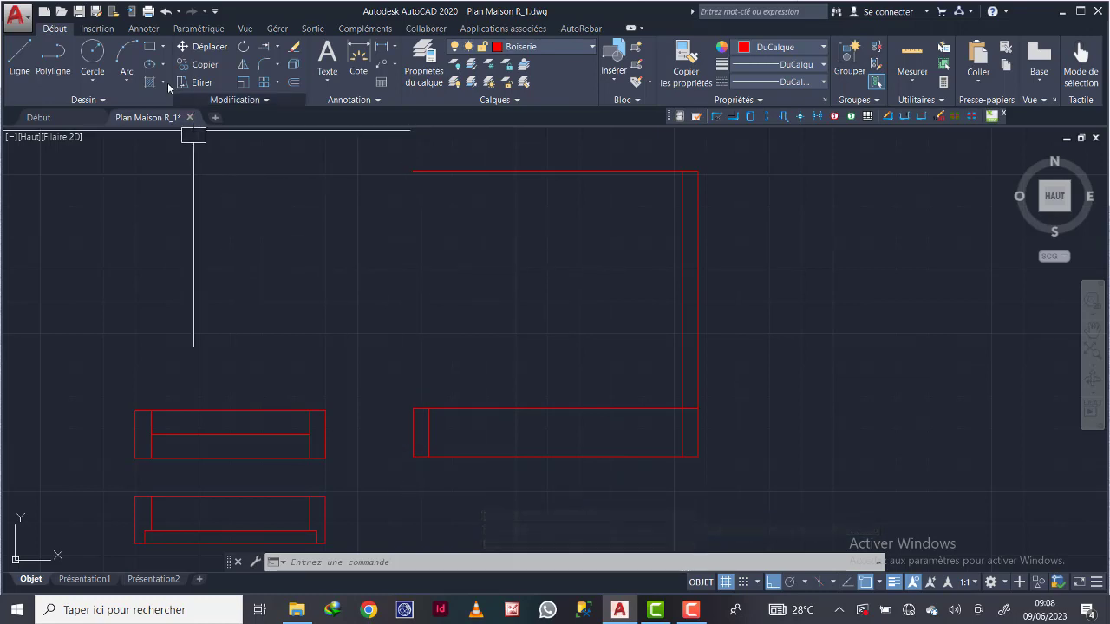
# Trim the upper line beyond the narrow door leaf and both horizontal lines between the two jambs
pyautogui.click(278, 49)
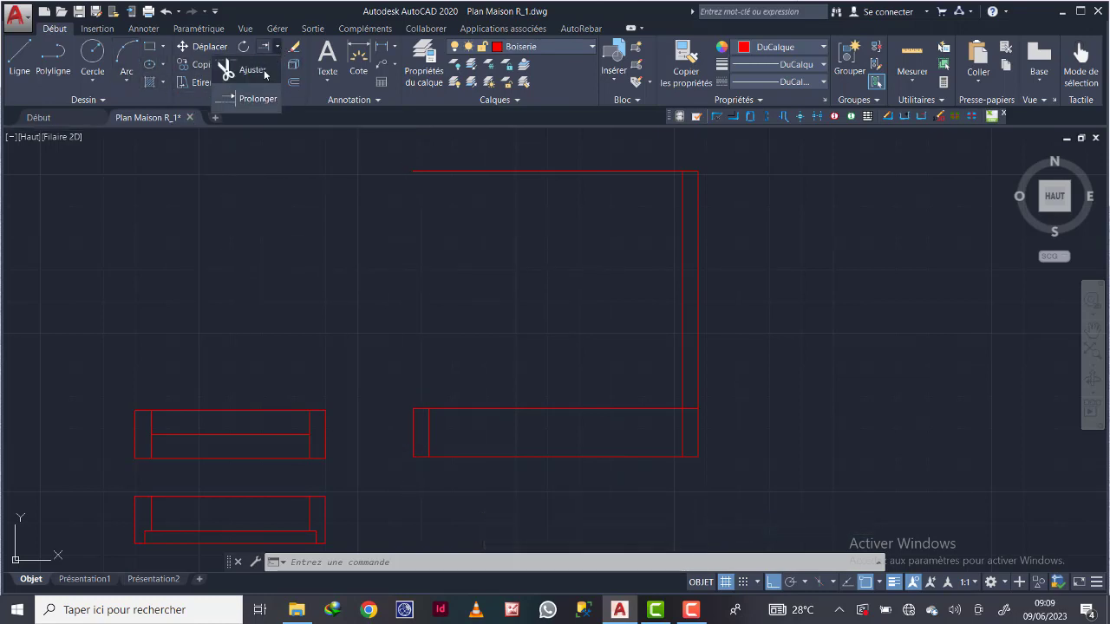
pyautogui.click(256, 69)
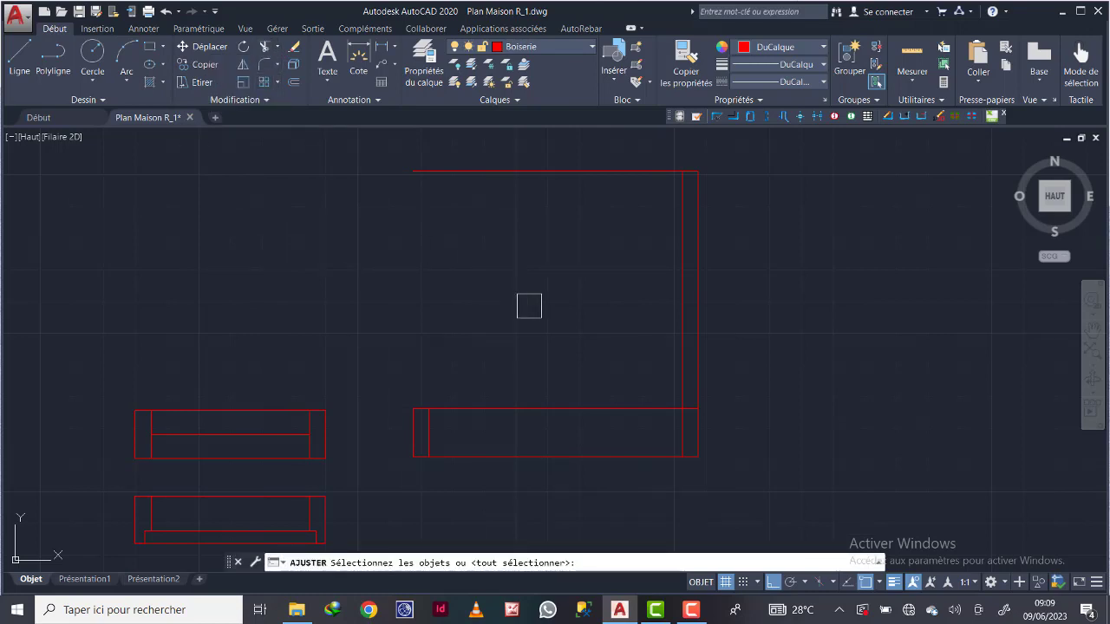
pyautogui.press('Return')
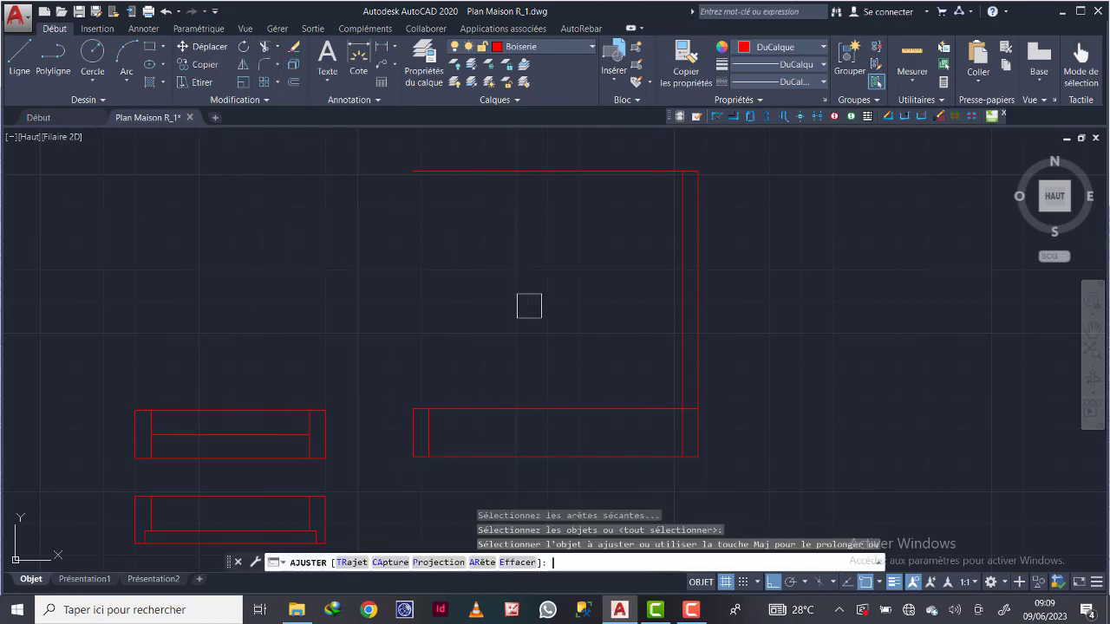
pyautogui.click(566, 173)
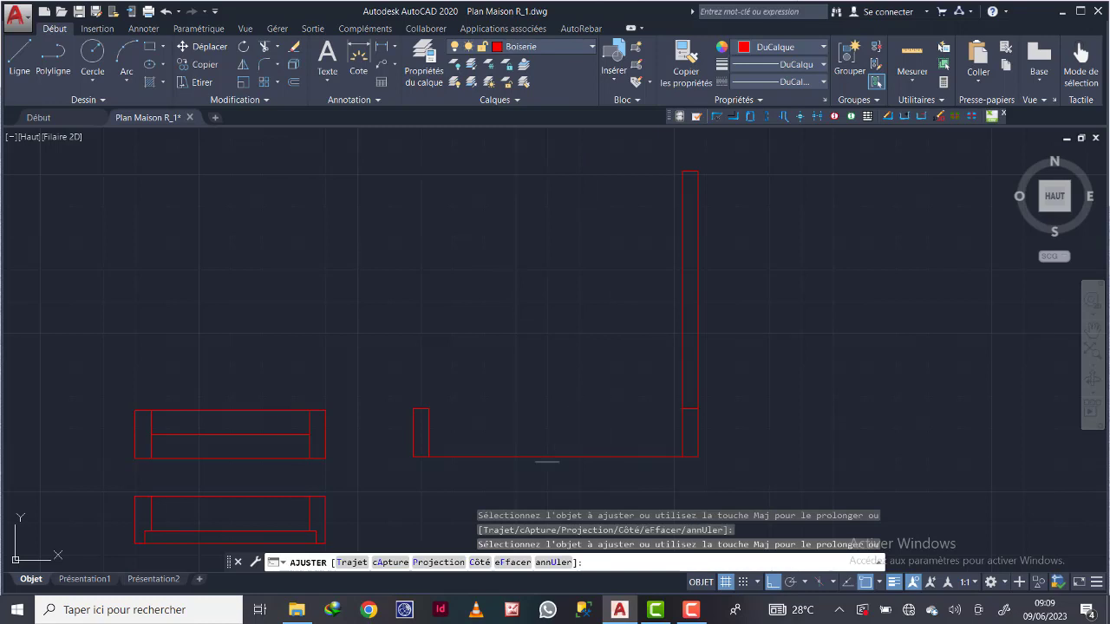
pyautogui.press('Return')
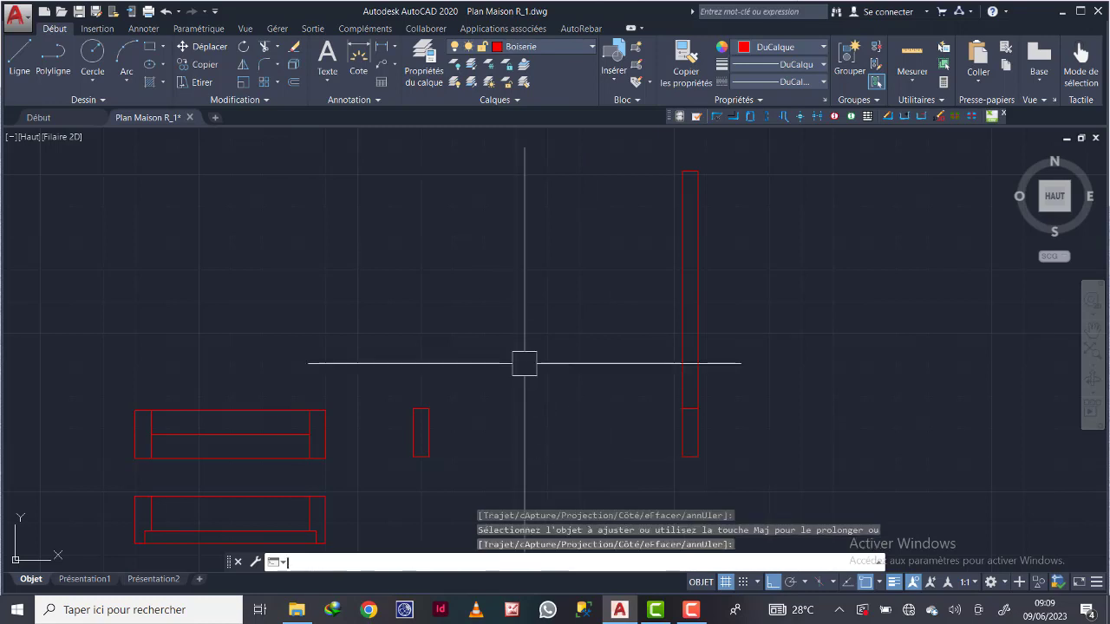
# Draw a circle centred on the right jamb's lower-left corner, with a radius of 90 reaching the leaf's top
pyautogui.click(93, 79)
pyautogui.click(76, 111)
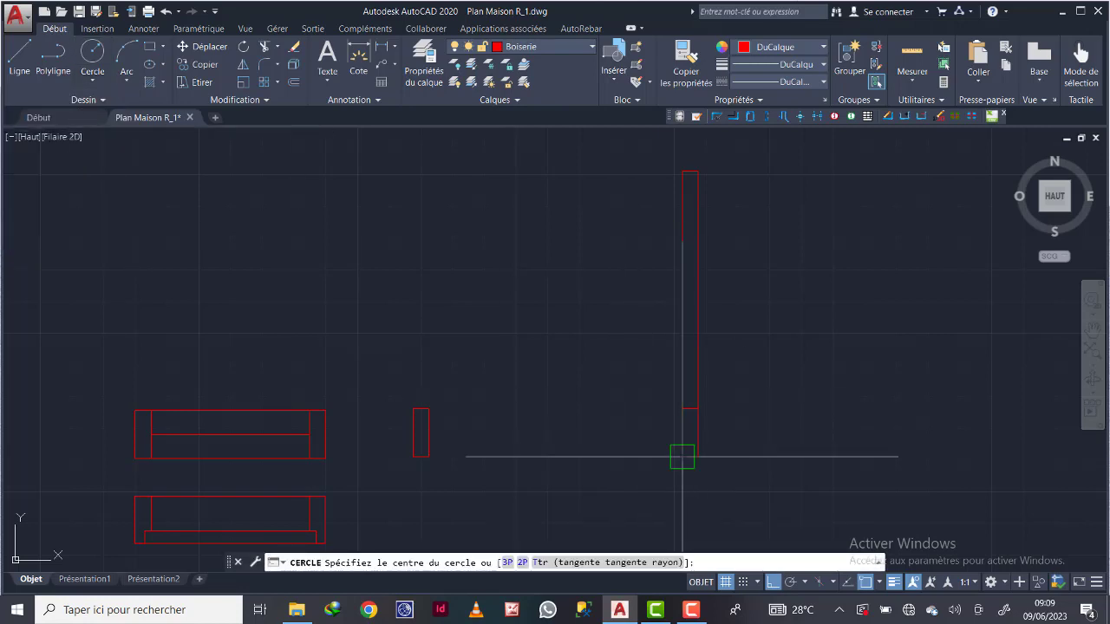
pyautogui.click(682, 456)
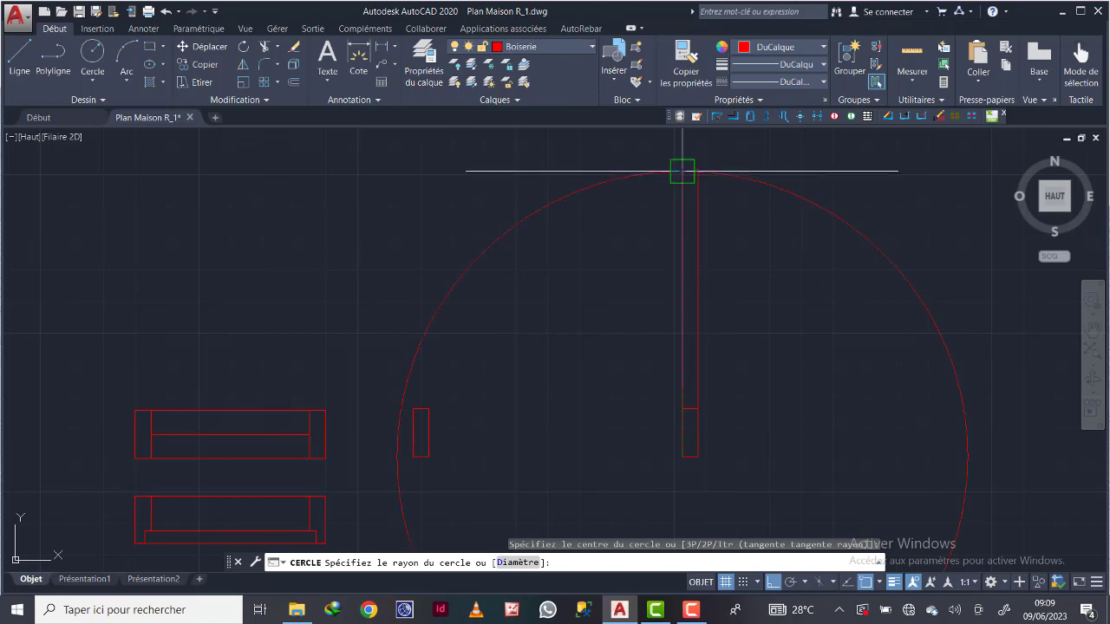
pyautogui.click(682, 171)
pyautogui.scroll(-2, 419, 207)
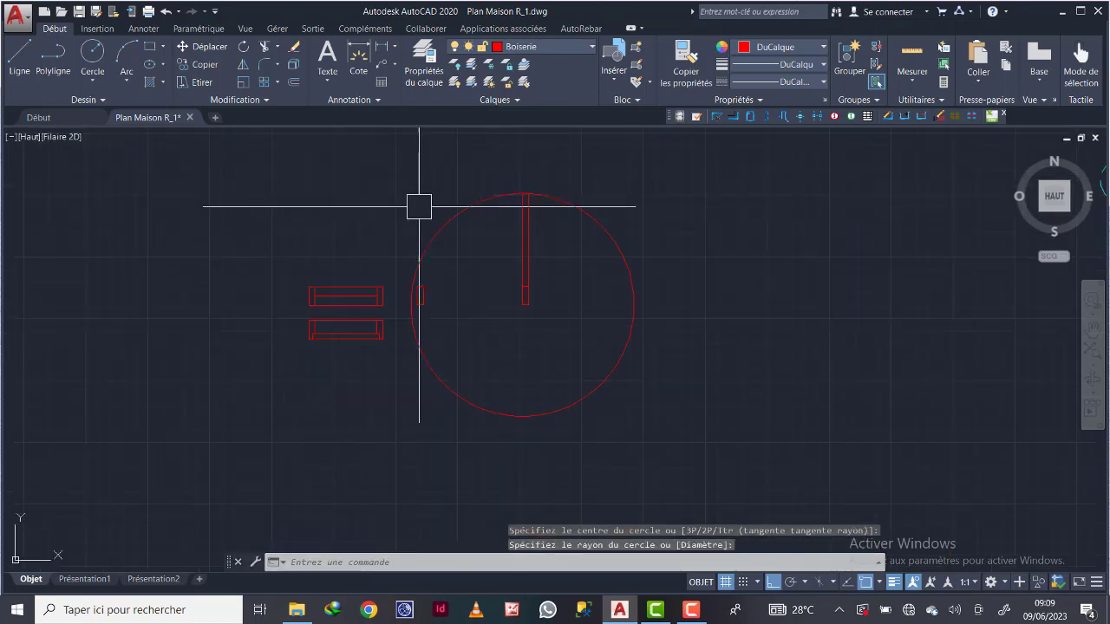
pyautogui.scroll(2, 442, 223)
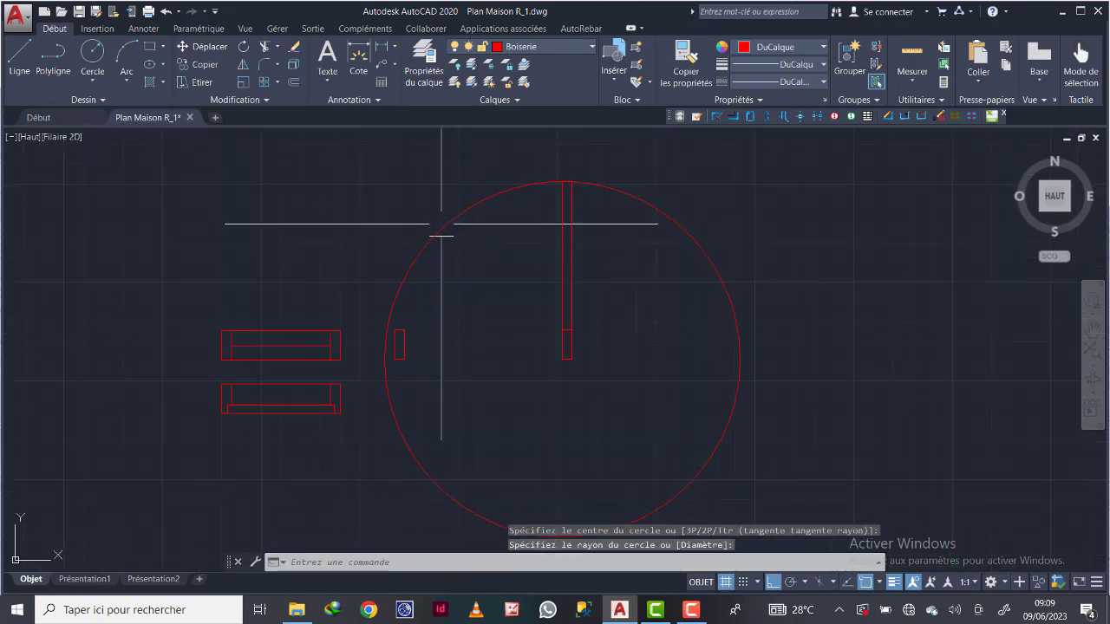
# Erase the circle centred on the right jamb's lower-left corner
pyautogui.click(504, 187)
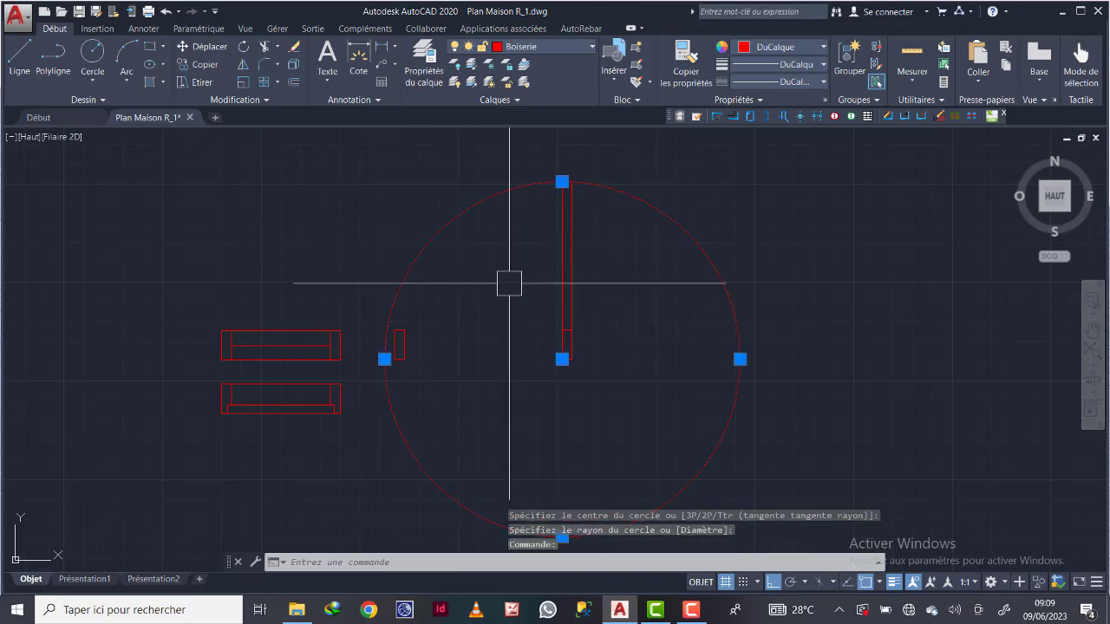
pyautogui.click(287, 562)
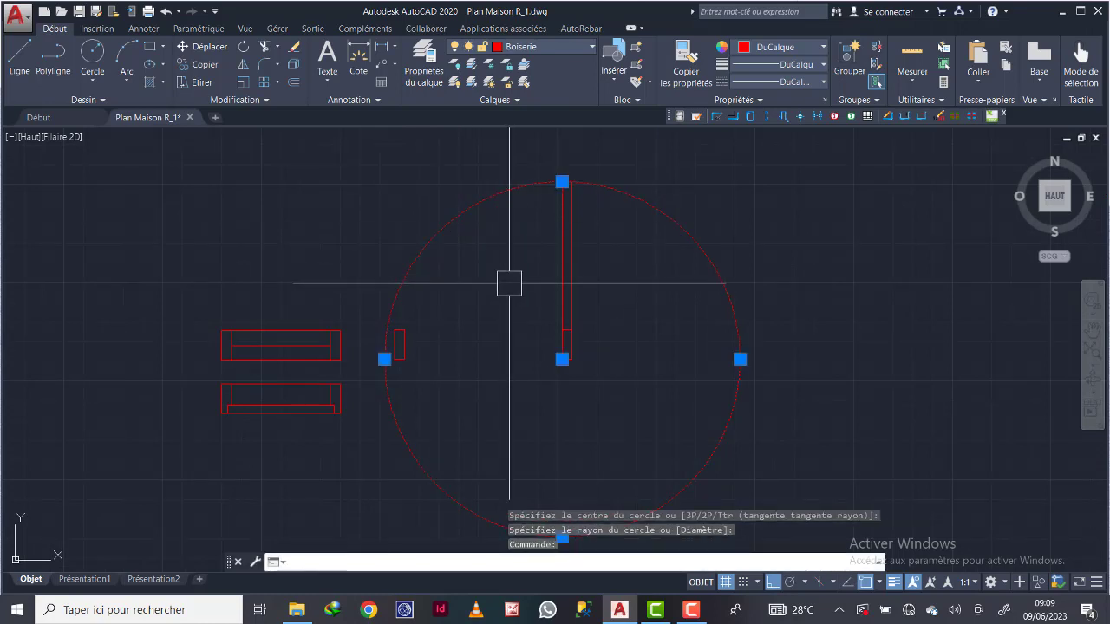
pyautogui.click(295, 48)
# Draw a circle of radius 90 centred on the right jamb's lower-right corner, reaching the top of the door leaf
pyautogui.click(95, 82)
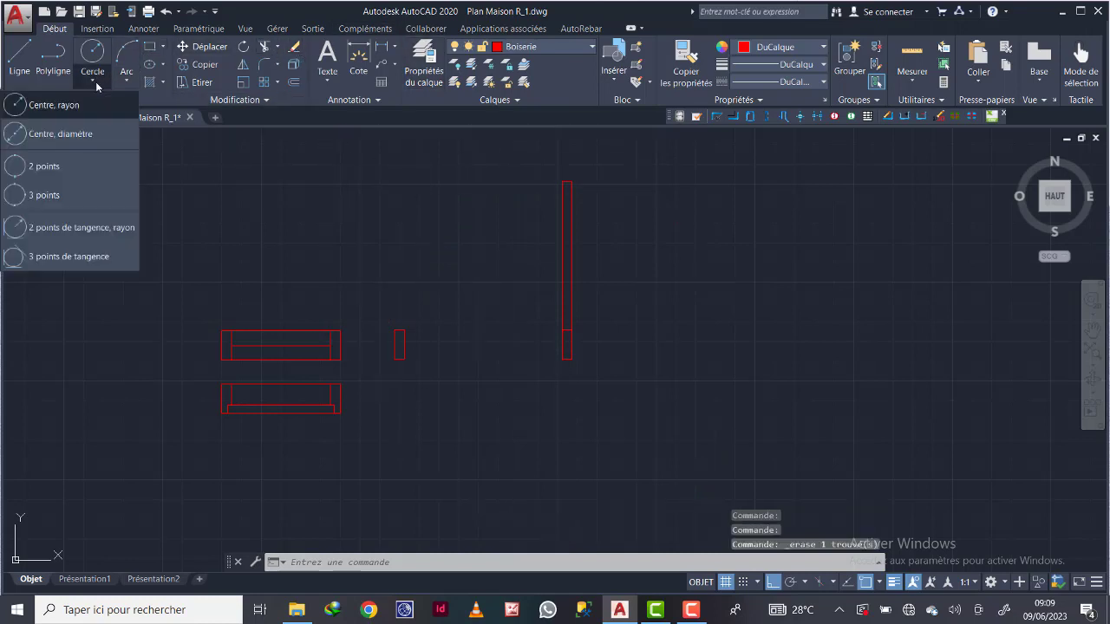
pyautogui.click(84, 105)
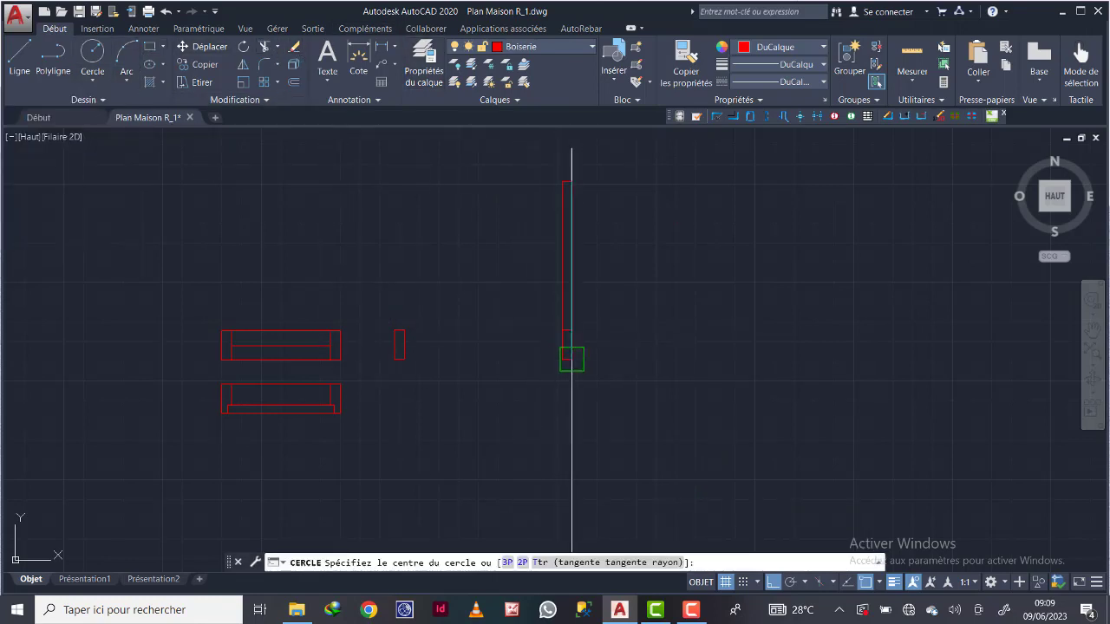
pyautogui.click(571, 358)
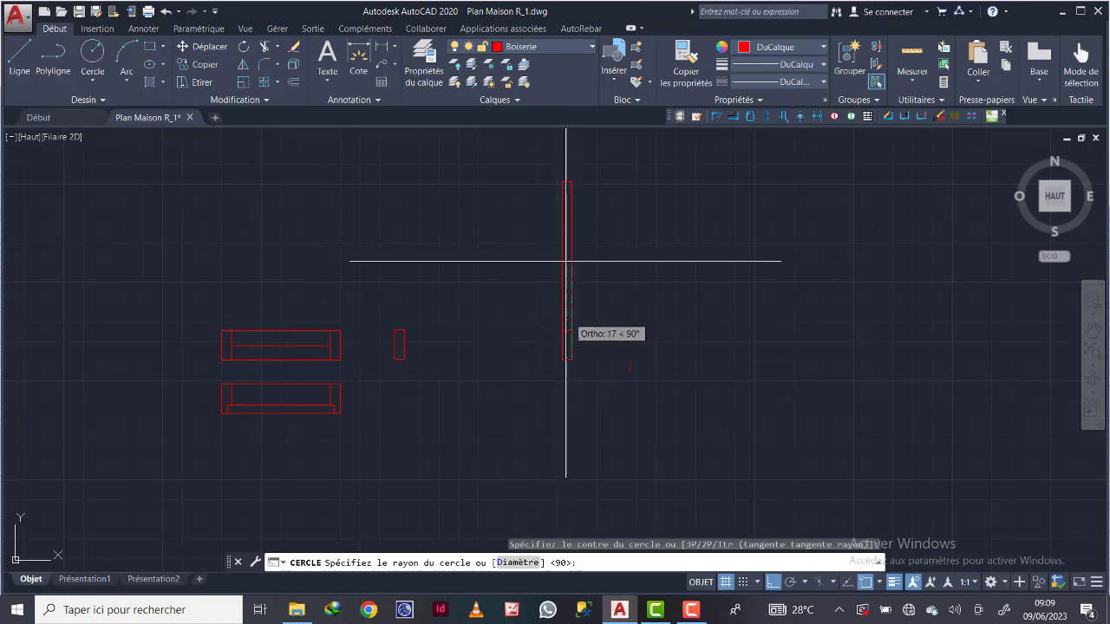
pyautogui.click(562, 182)
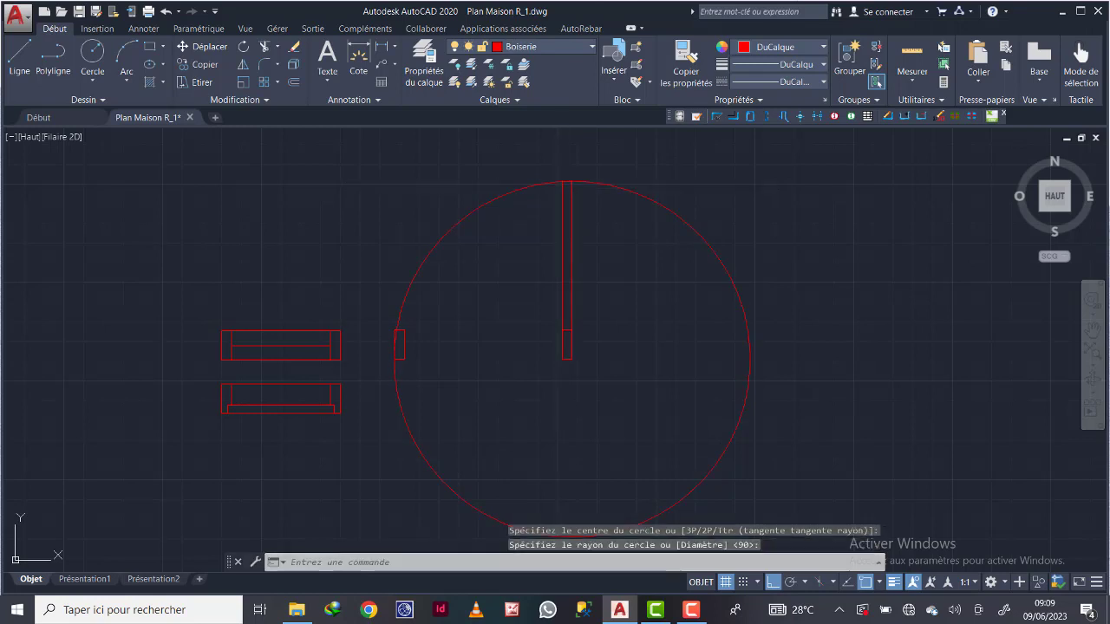
# Trim the circle to the swing arc between the door leaf's top and the top edge of the left jamb
pyautogui.click(267, 48)
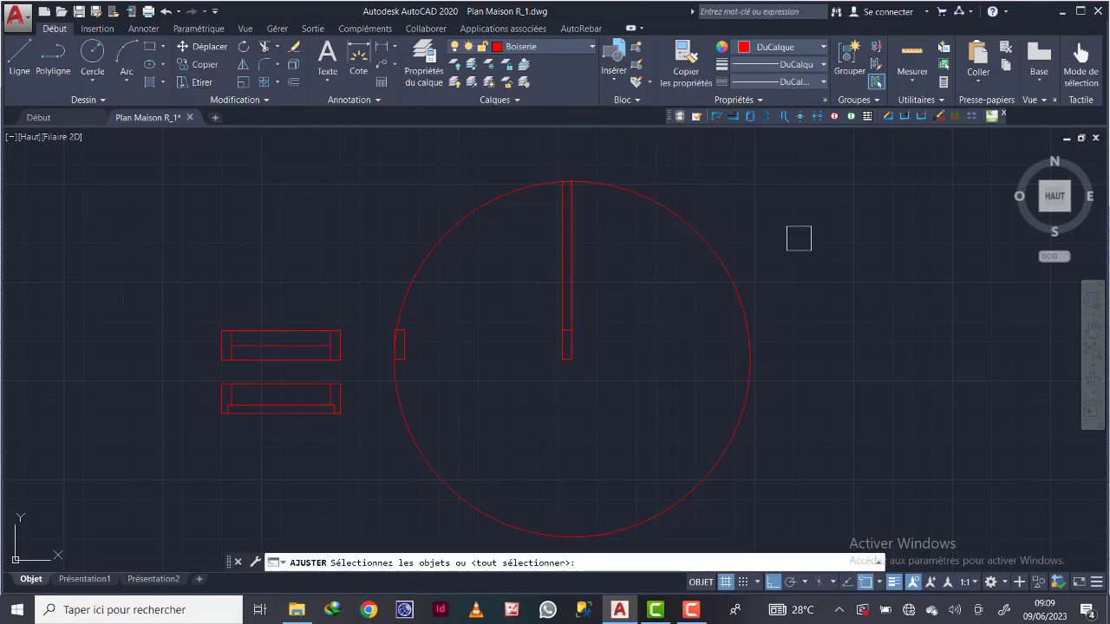
pyautogui.press('Return')
pyautogui.click(730, 270)
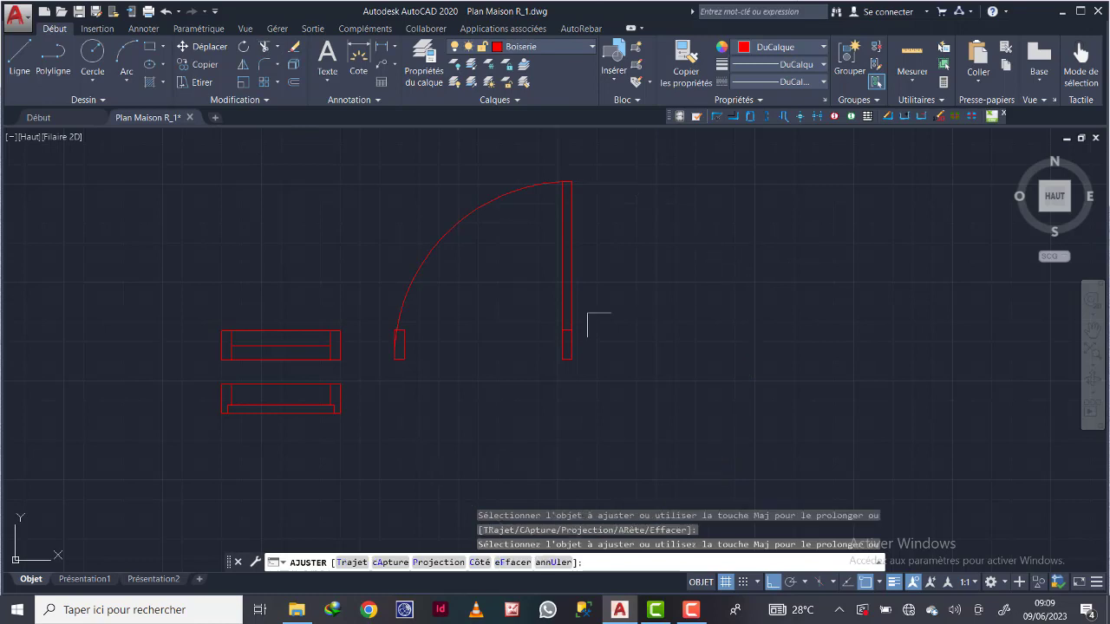
pyautogui.click(395, 334)
pyautogui.scroll(7, 396, 335)
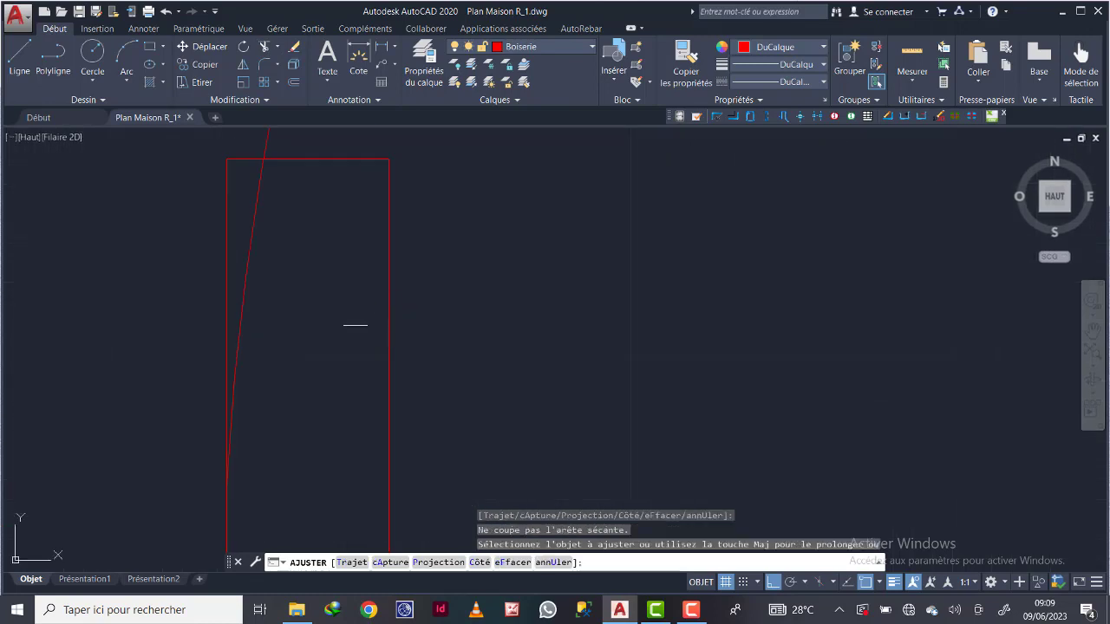
pyautogui.click(257, 194)
pyautogui.press('Return')
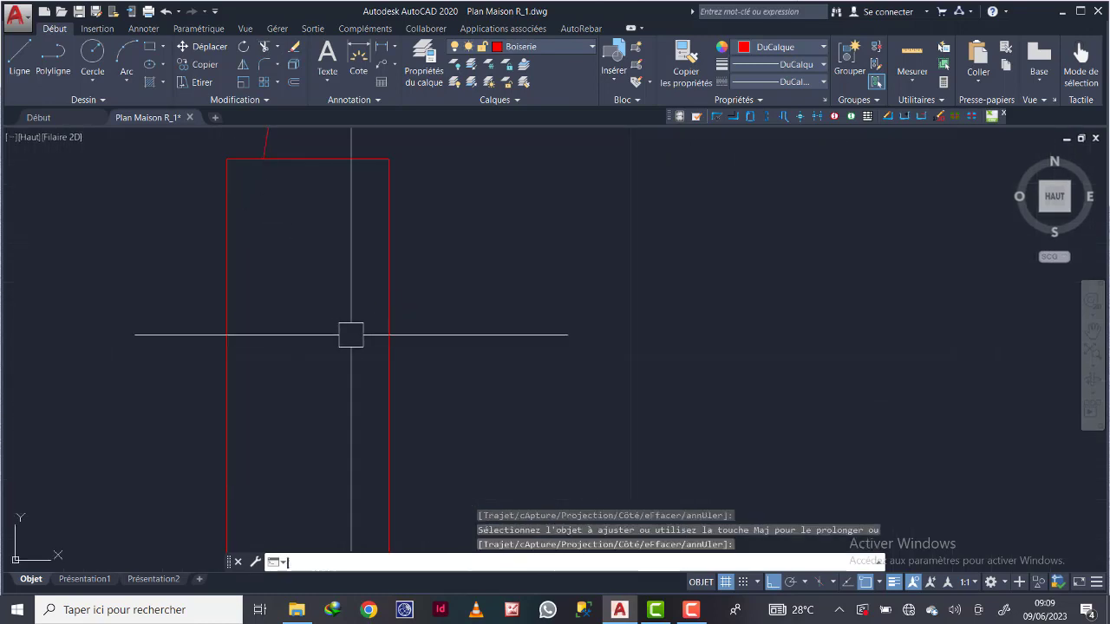
# Stretch the swing arc's lower end to the inner top corner of the left jamb
pyautogui.scroll(-6, 374, 412)
pyautogui.click(359, 314)
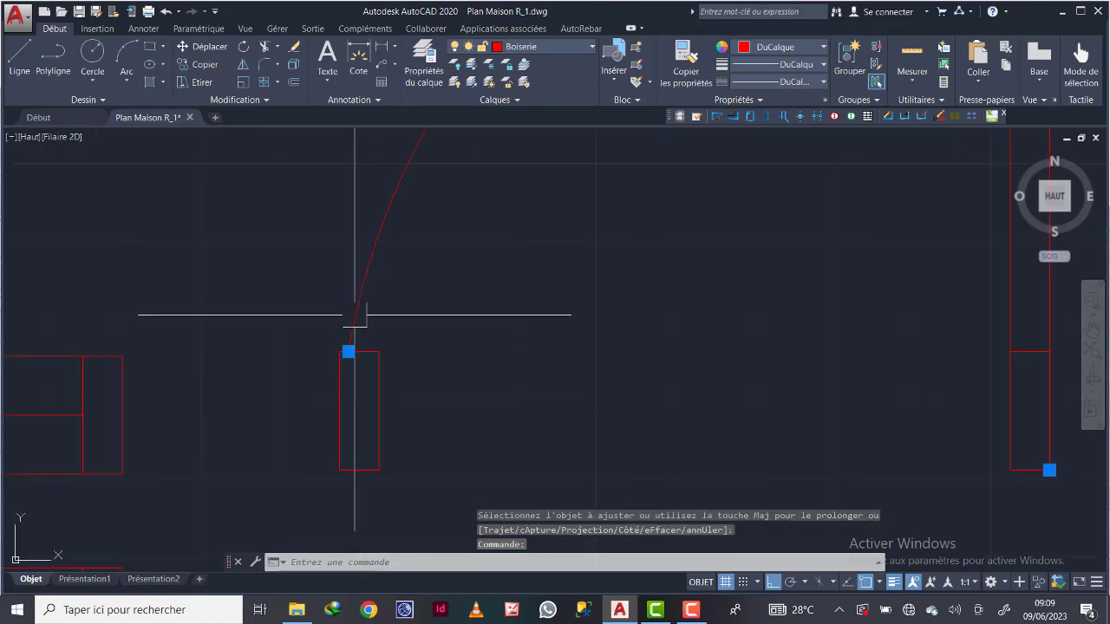
pyautogui.scroll(5, 342, 351)
pyautogui.click(326, 361)
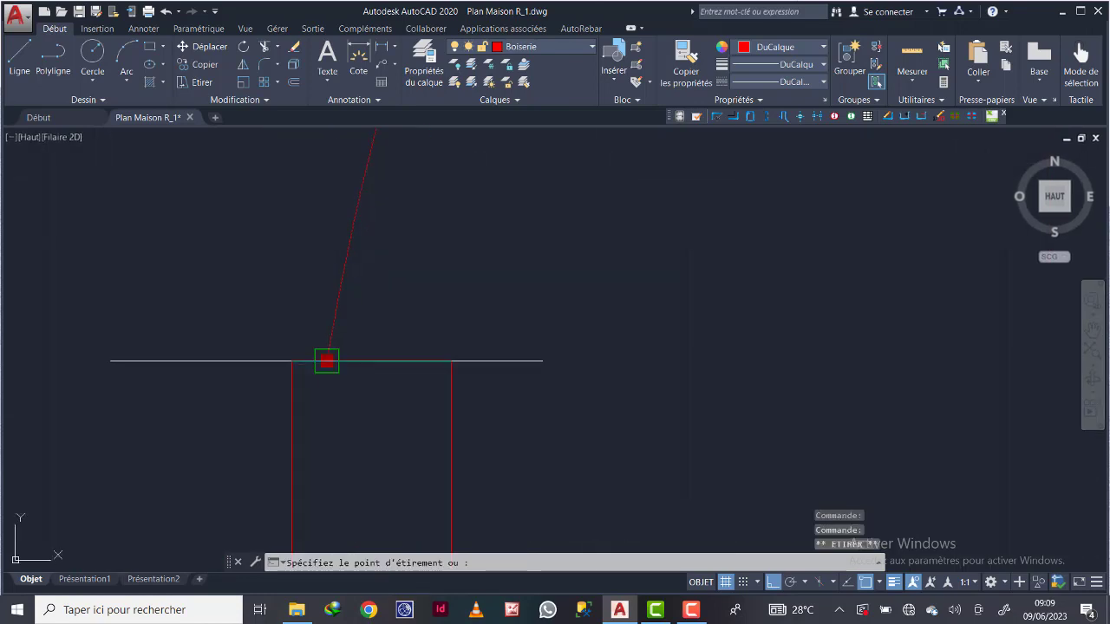
pyautogui.click(450, 361)
pyautogui.scroll(-8, 394, 343)
pyautogui.scroll(-3, 460, 350)
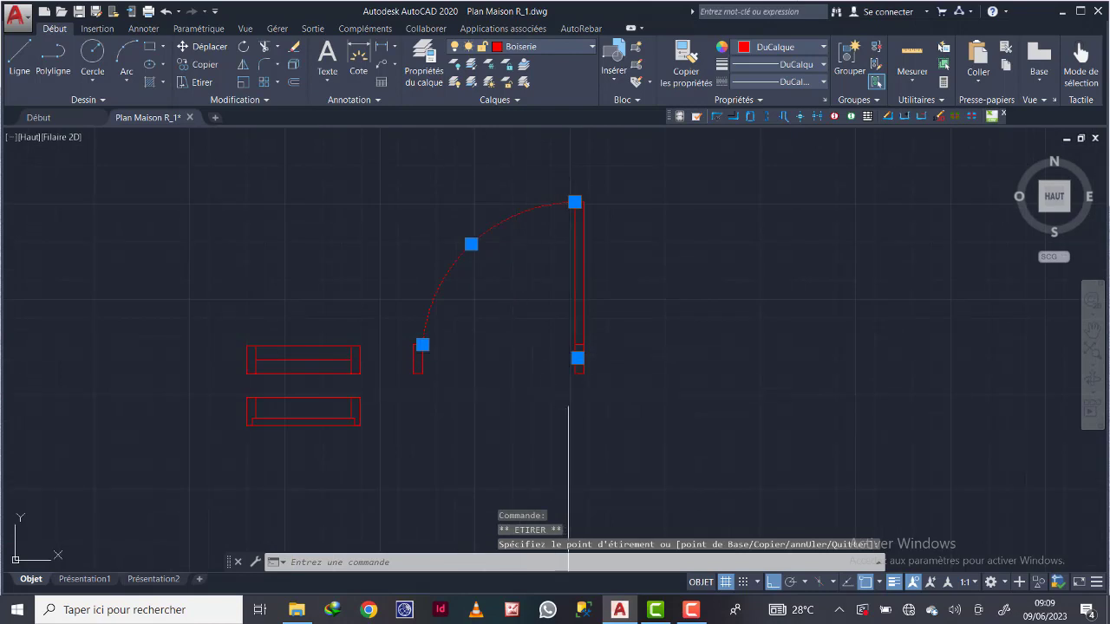
pyautogui.press('Escape')
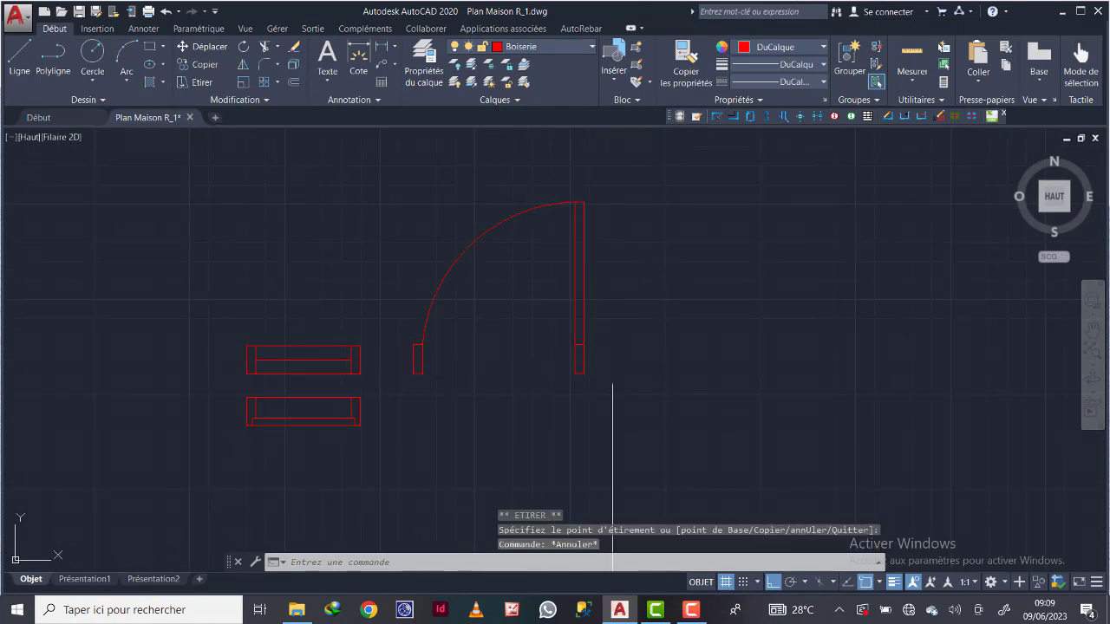
pyautogui.scroll(2, 612, 377)
pyautogui.scroll(-2, 515, 349)
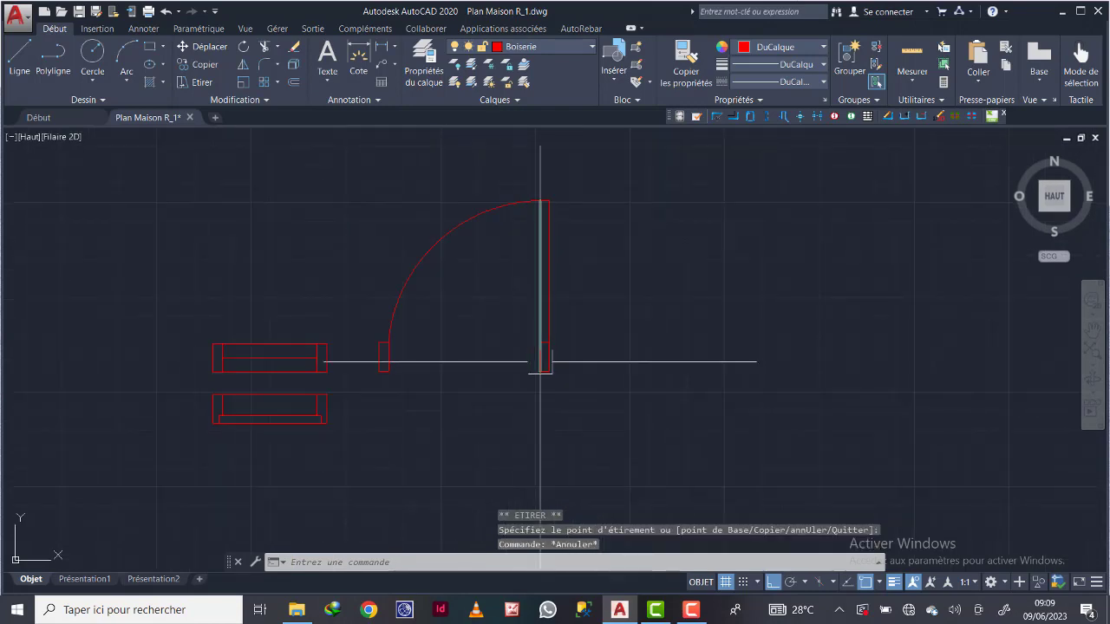
pyautogui.scroll(2, 512, 356)
pyautogui.scroll(-2, 515, 348)
pyautogui.scroll(-2, 499, 373)
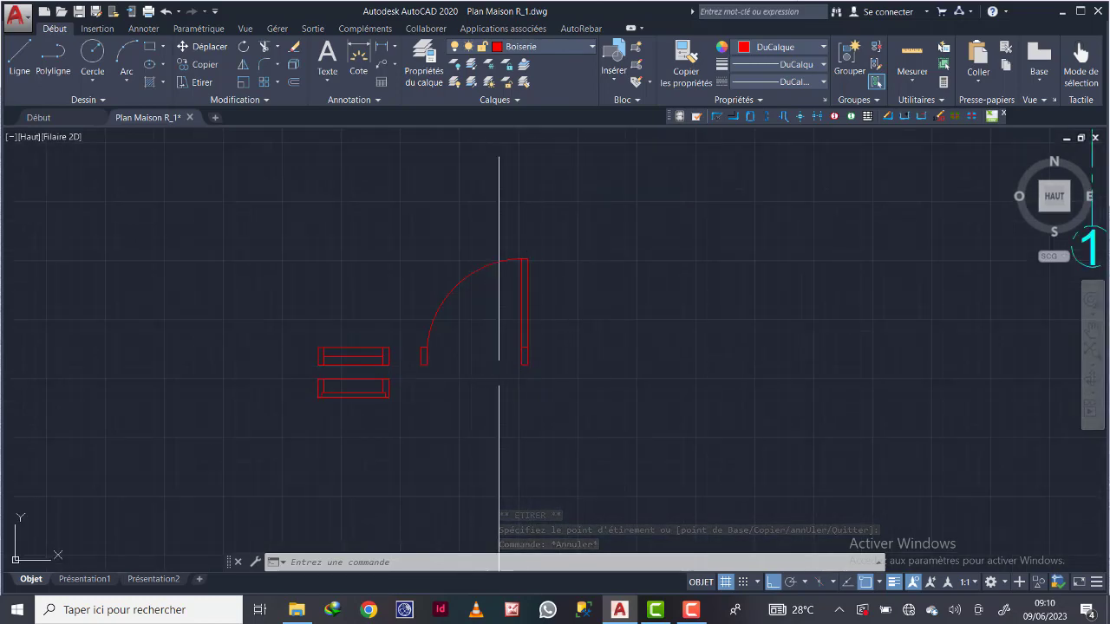
pyautogui.scroll(8, 529, 386)
pyautogui.scroll(-12, 569, 373)
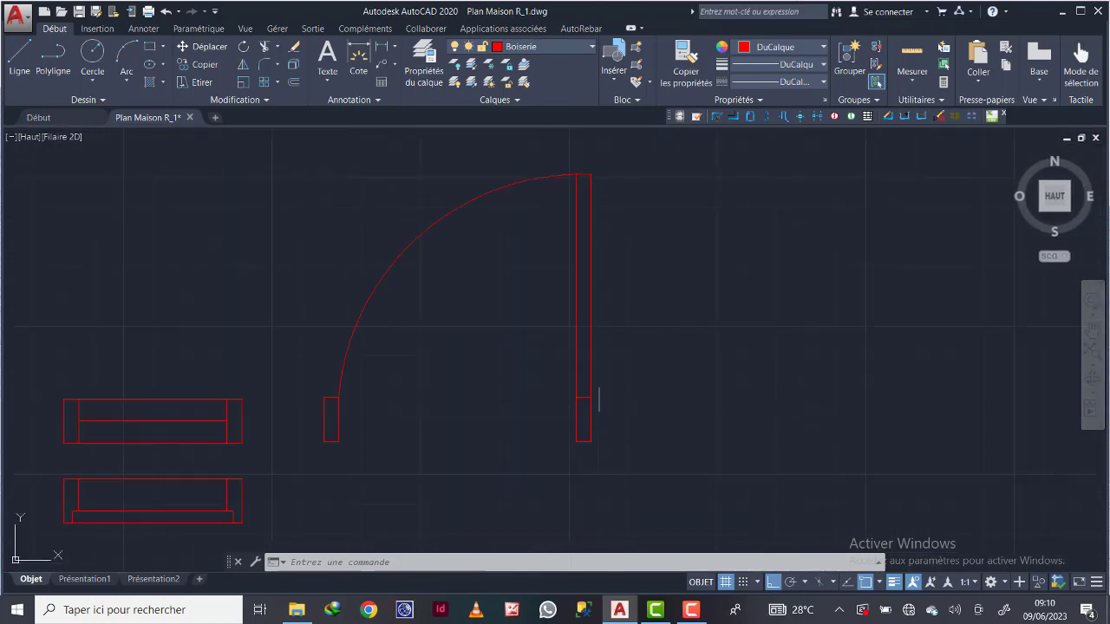
pyautogui.scroll(8, 503, 433)
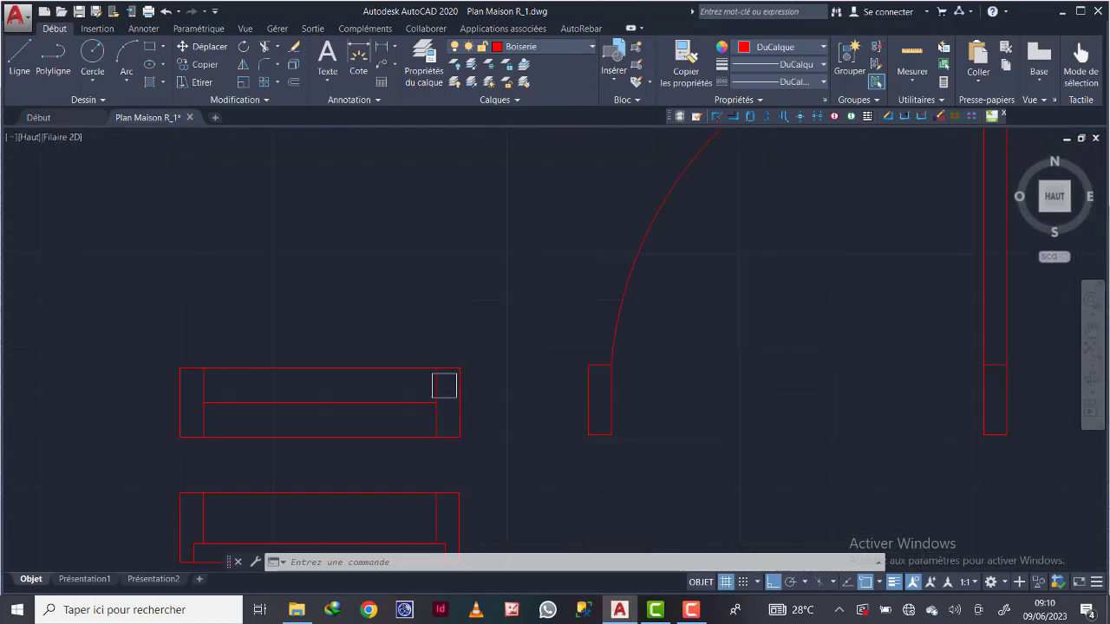
pyautogui.scroll(-10, 351, 371)
pyautogui.scroll(5, 426, 341)
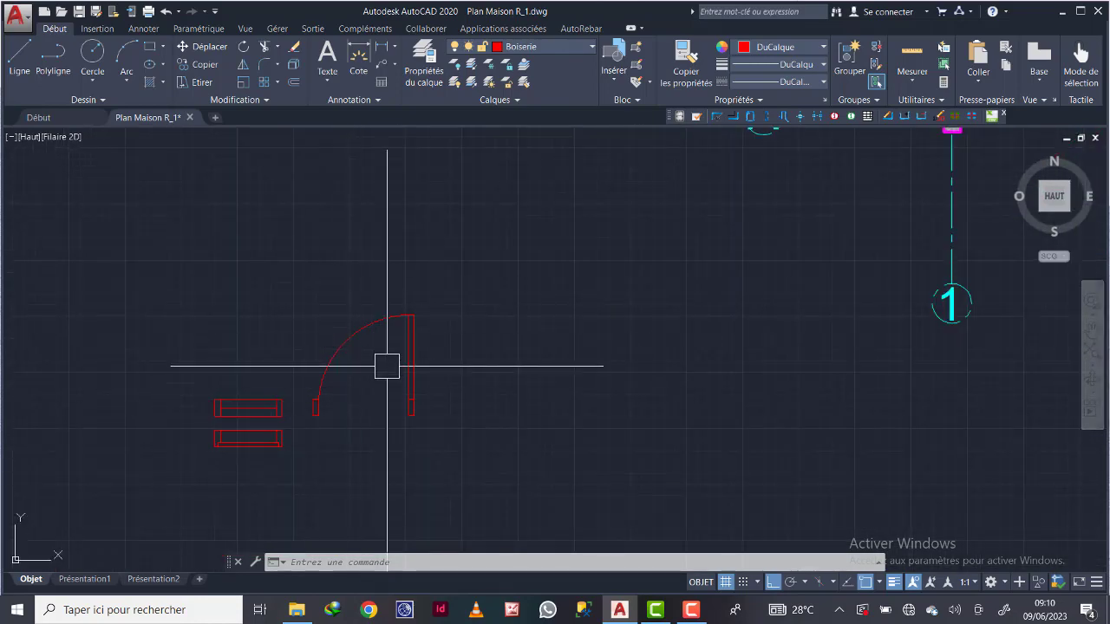
pyautogui.scroll(6, 323, 386)
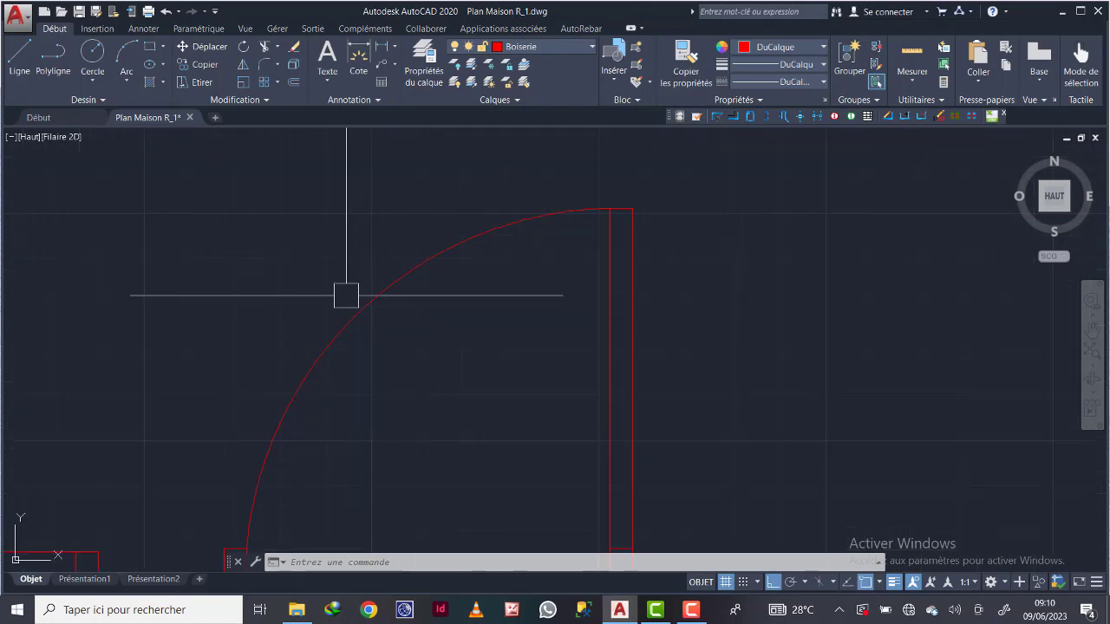
pyautogui.scroll(-2, 344, 295)
pyautogui.scroll(-4, 548, 472)
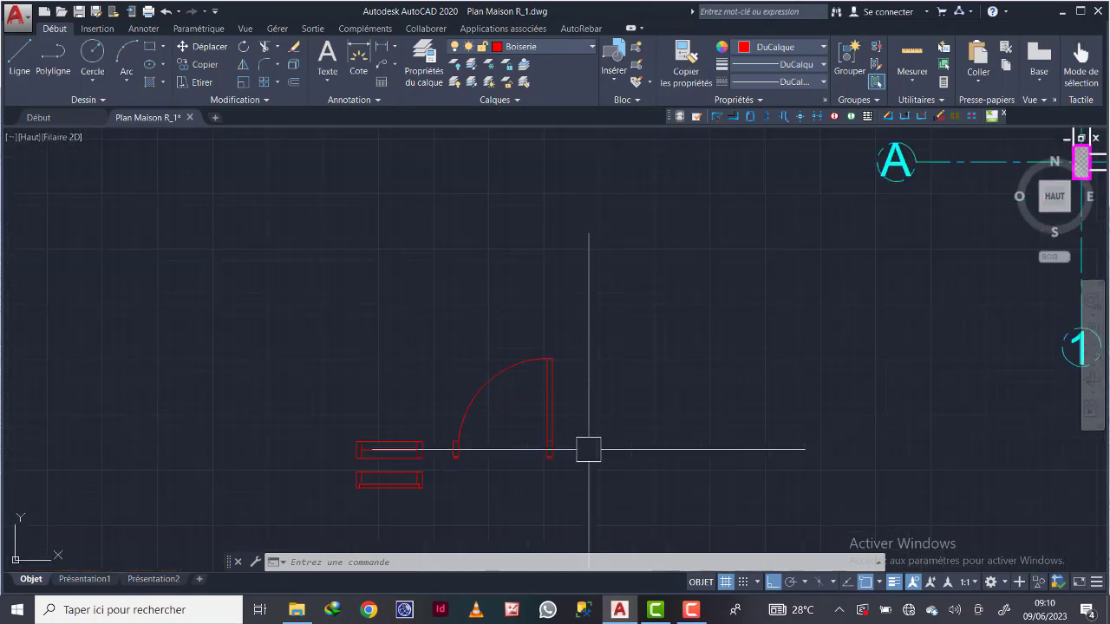
# Move the whole door symbol horizontally to the right, away from the two window symbols
pyautogui.moveTo(607, 476)
pyautogui.mouseDown()
pyautogui.moveTo(497, 481)
pyautogui.moveTo(454, 350)
pyautogui.moveTo(570, 314)
pyautogui.moveTo(463, 321)
pyautogui.mouseUp()
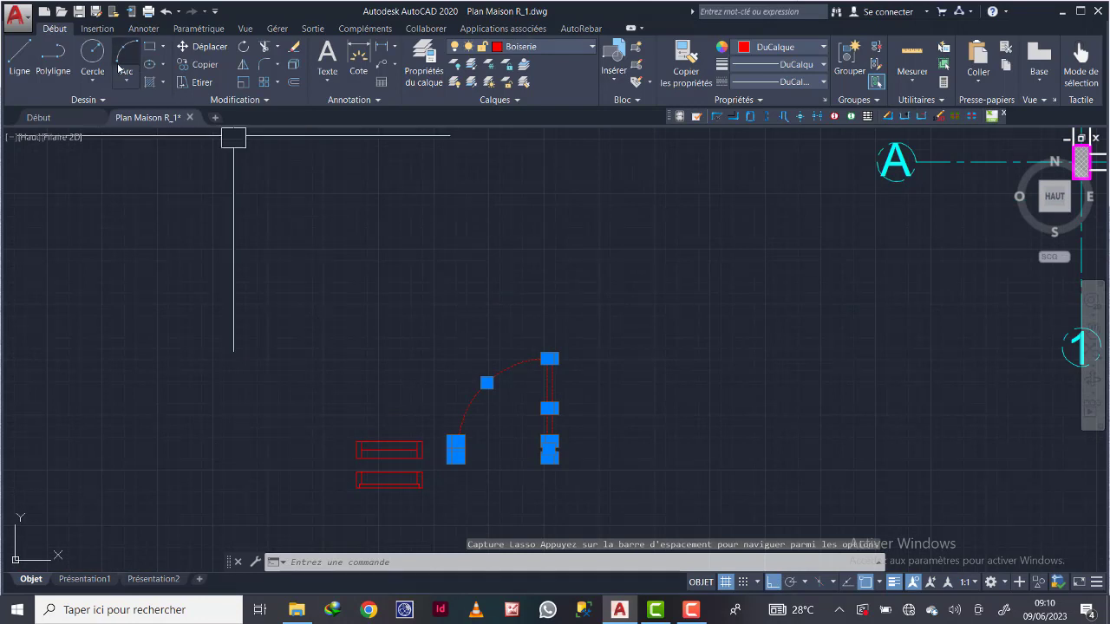
pyautogui.click(187, 51)
pyautogui.click(549, 451)
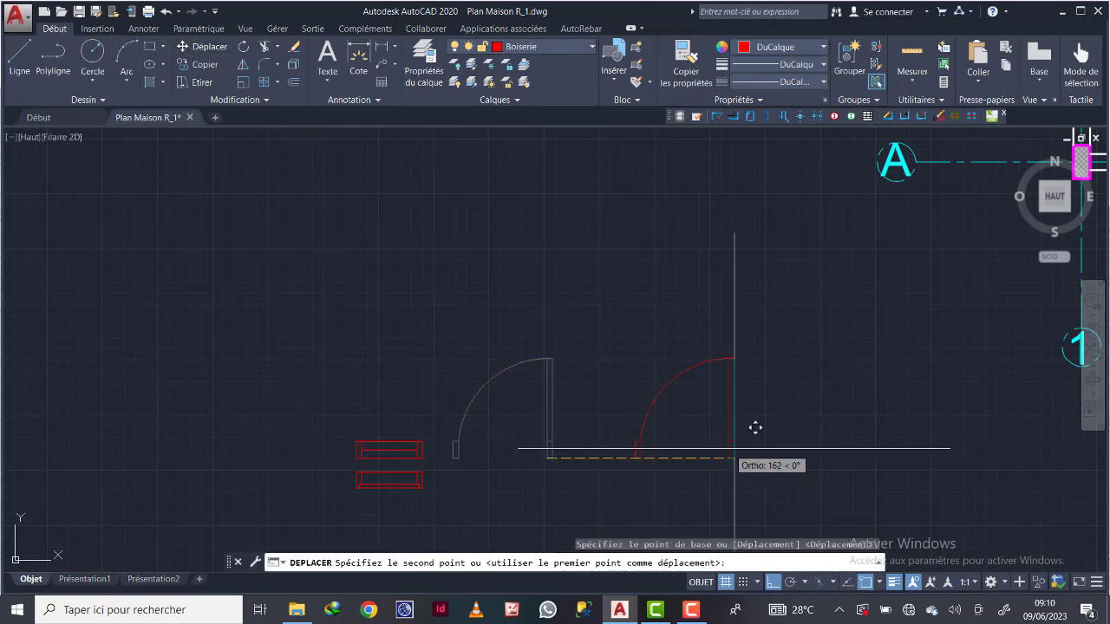
pyautogui.click(826, 470)
# Mirror the door symbol about the outer vertical edge of its left jamb, keeping the source objects
pyautogui.moveTo(780, 475)
pyautogui.mouseDown()
pyautogui.moveTo(719, 471)
pyautogui.moveTo(837, 315)
pyautogui.moveTo(721, 372)
pyautogui.mouseUp()
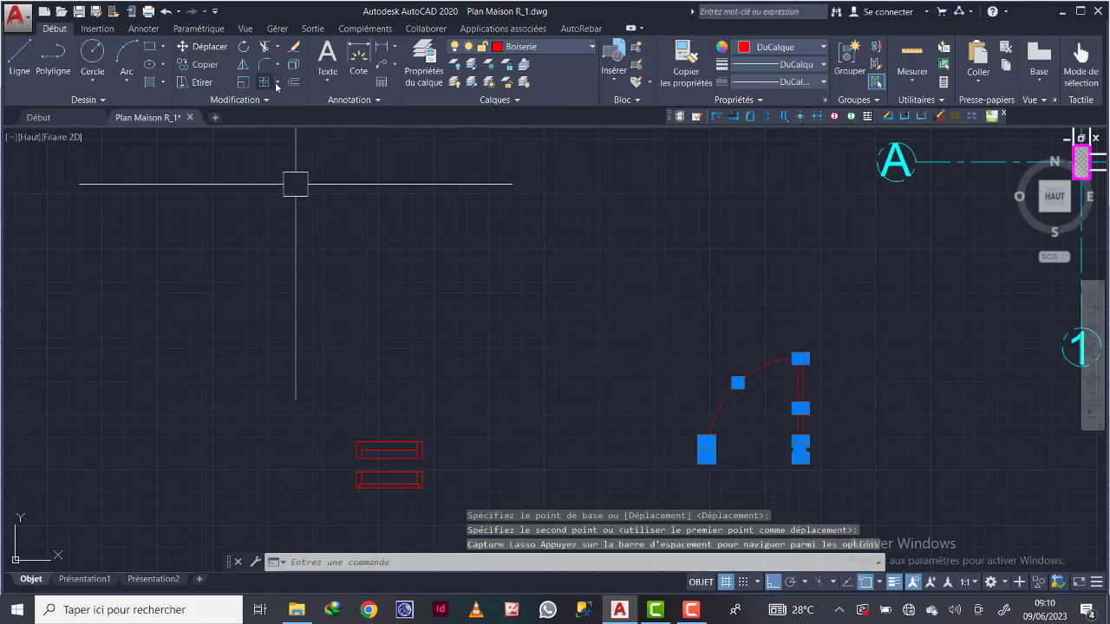
pyautogui.click(244, 65)
pyautogui.scroll(4, 722, 480)
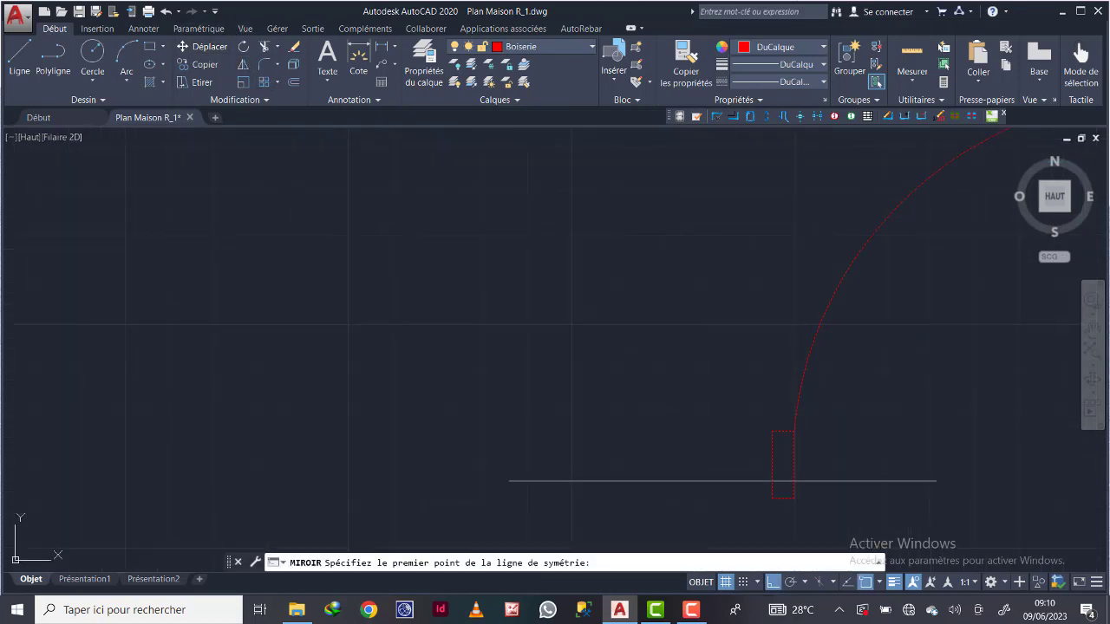
pyautogui.click(771, 498)
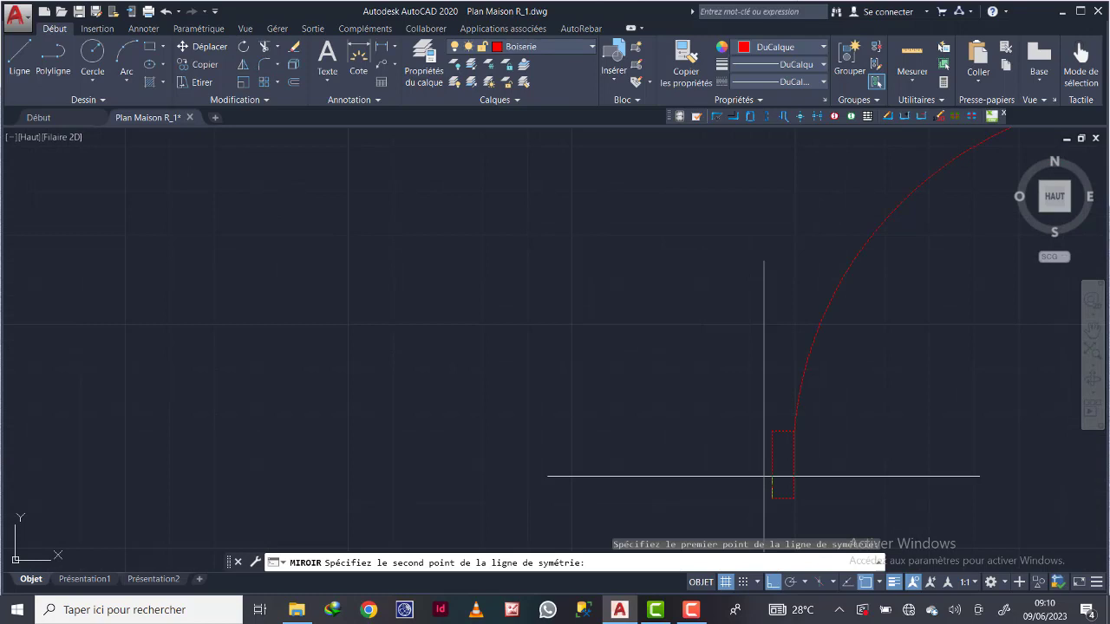
pyautogui.click(768, 430)
pyautogui.press('Return')
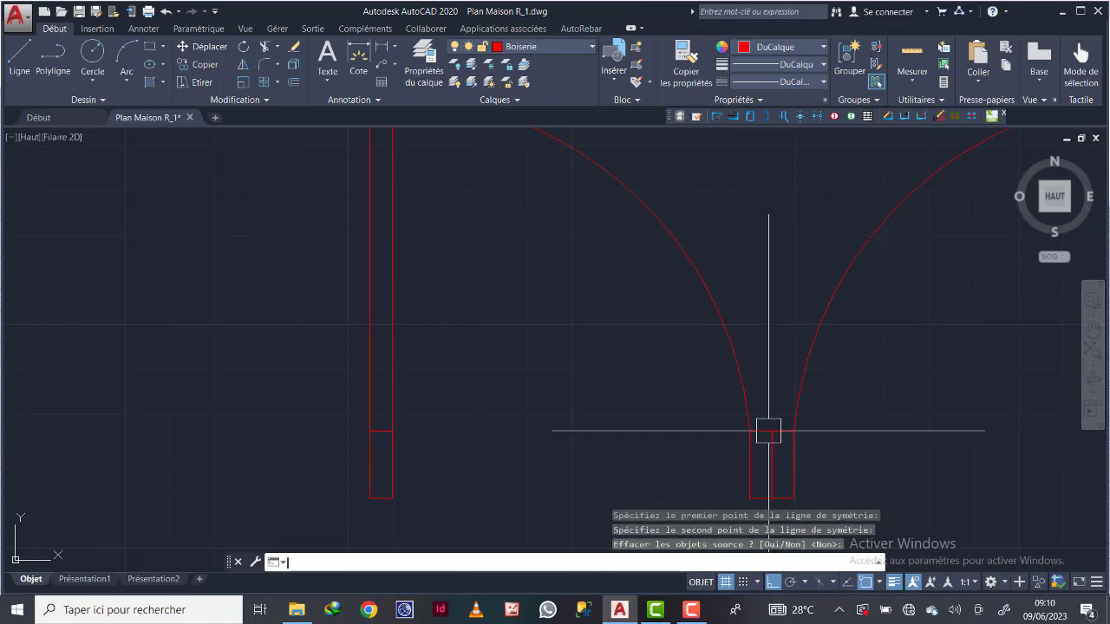
# Erase the door symbol together with its mirrored copy
pyautogui.scroll(-7, 768, 431)
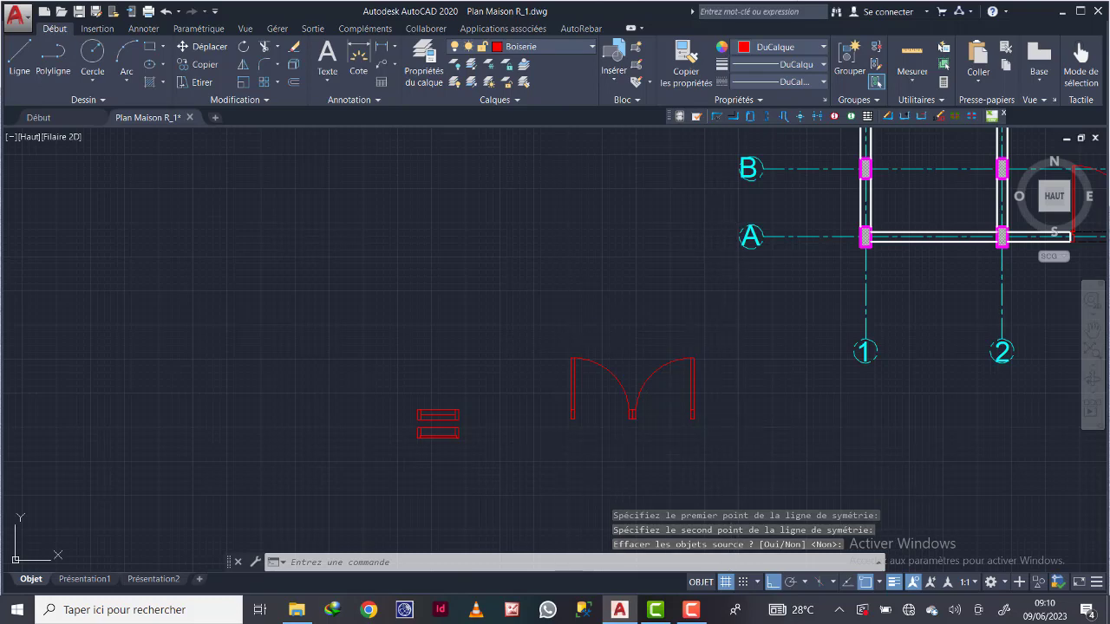
pyautogui.scroll(-2, 554, 425)
pyautogui.scroll(4, 585, 422)
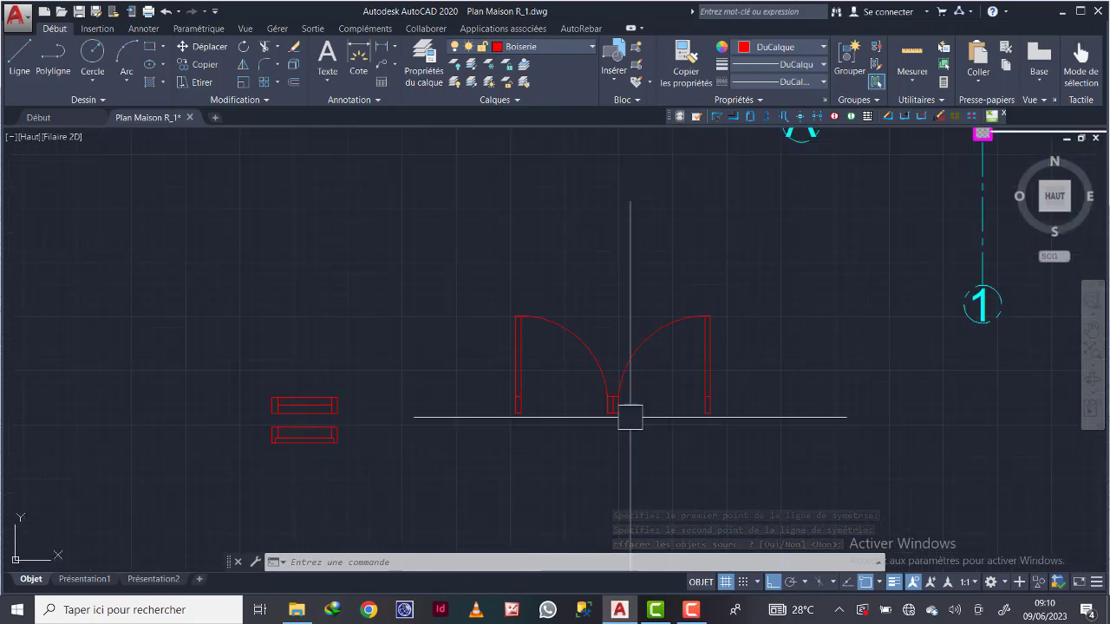
pyautogui.moveTo(632, 416); pyautogui.dragTo(555, 367, button='middle')
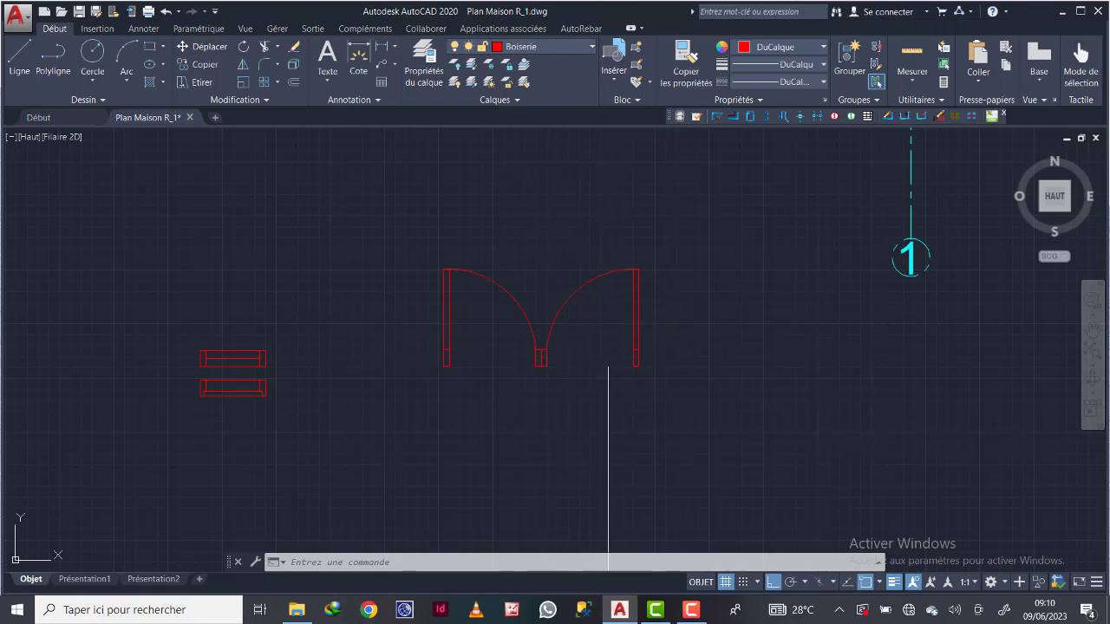
pyautogui.moveTo(723, 379)
pyautogui.mouseDown()
pyautogui.moveTo(396, 297)
pyautogui.moveTo(651, 208)
pyautogui.moveTo(625, 310)
pyautogui.mouseUp()
pyautogui.press('Delete')
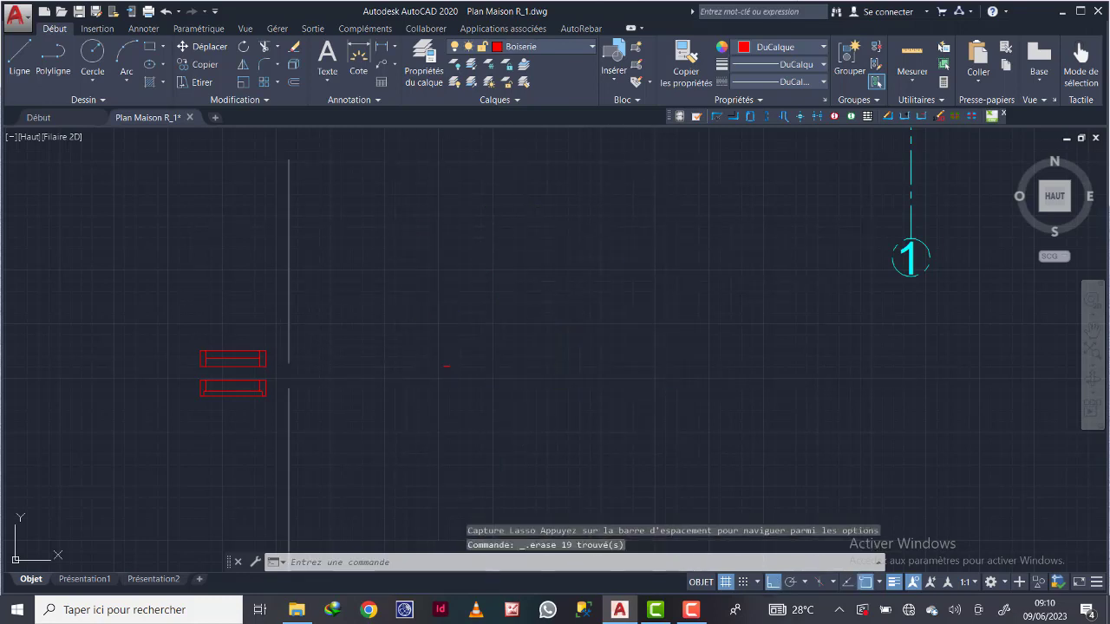
# Turn off the drawing grid and erase the short leftover horizontal segment of the door symbol
pyautogui.scroll(4, 205, 351)
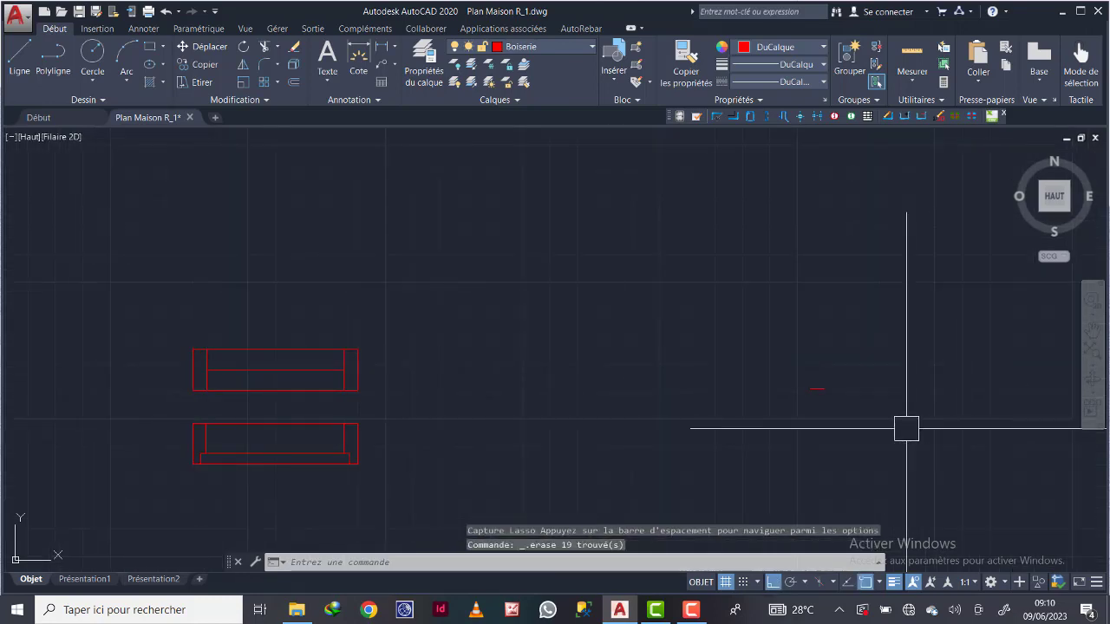
pyautogui.moveTo(884, 422)
pyautogui.mouseDown()
pyautogui.moveTo(946, 379)
pyautogui.moveTo(887, 315)
pyautogui.moveTo(829, 314)
pyautogui.moveTo(834, 531)
pyautogui.mouseUp()
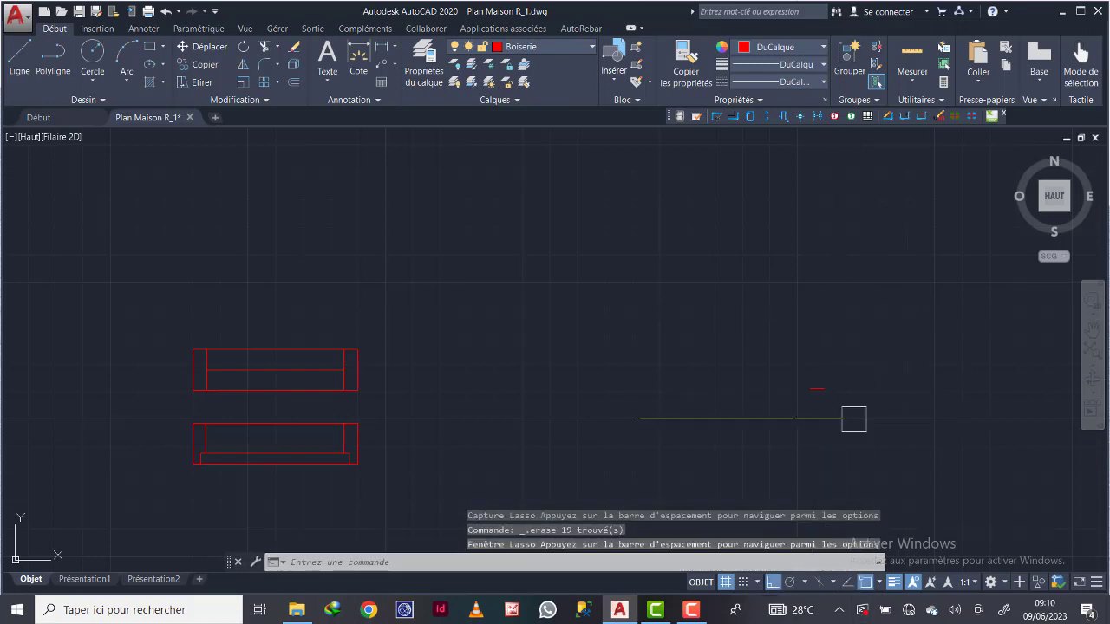
pyautogui.click(727, 582)
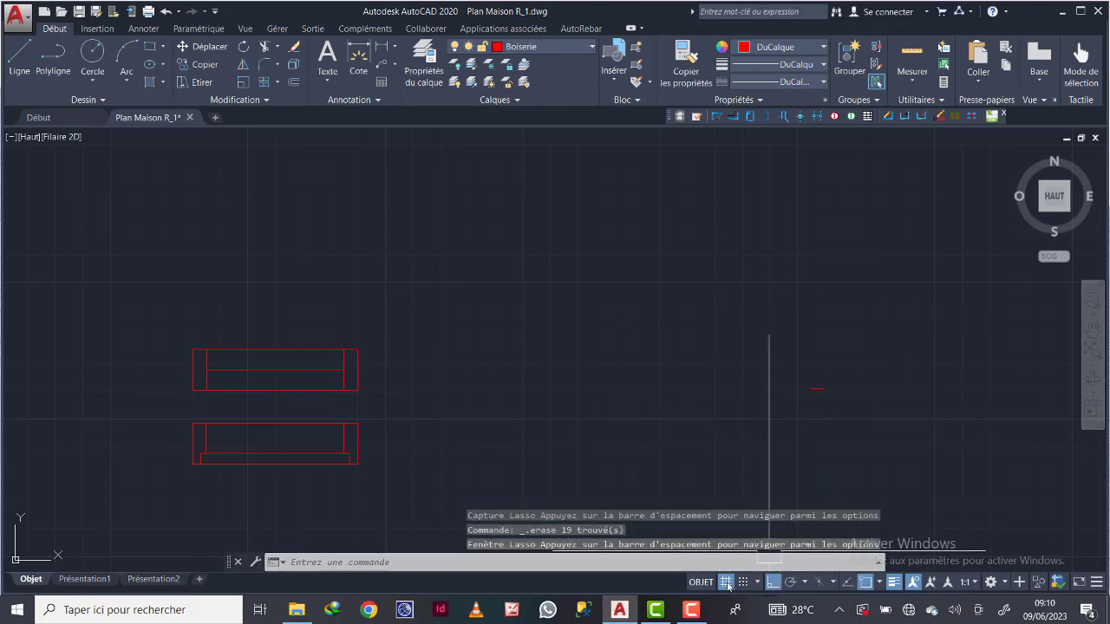
pyautogui.moveTo(877, 434)
pyautogui.mouseDown()
pyautogui.moveTo(854, 298)
pyautogui.moveTo(777, 320)
pyautogui.mouseUp()
pyautogui.press('Delete')
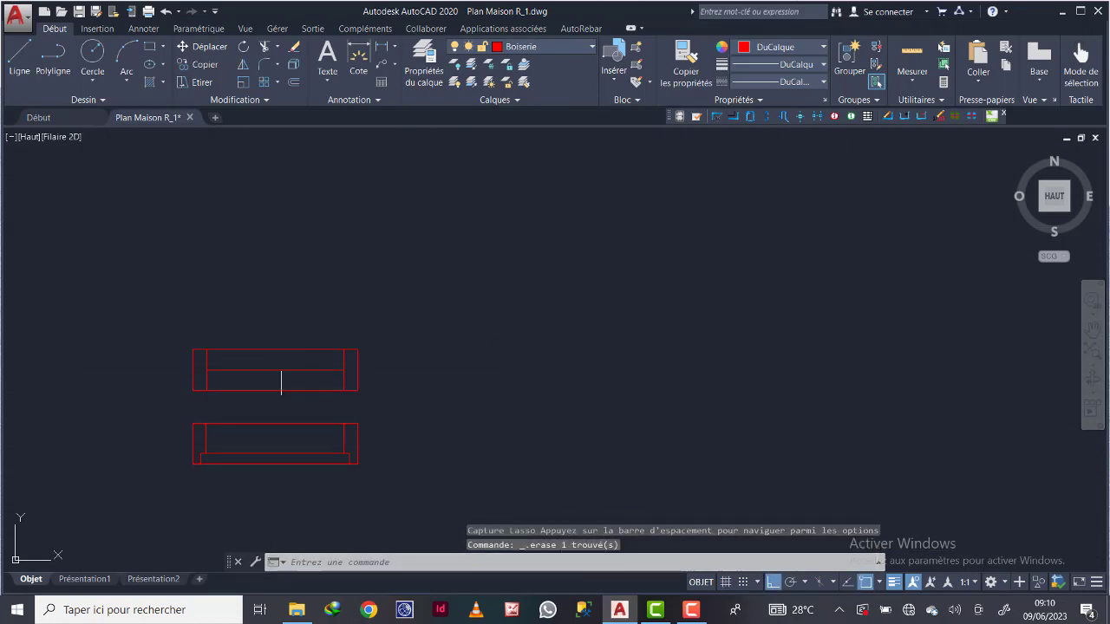
# Erase the upper of the two window symbols
pyautogui.scroll(2, 281, 382)
pyautogui.moveTo(285, 384); pyautogui.dragTo(427, 343, button='middle')
pyautogui.moveTo(627, 350)
pyautogui.mouseDown()
pyautogui.moveTo(478, 372)
pyautogui.moveTo(189, 304)
pyautogui.moveTo(550, 235)
pyautogui.mouseUp()
pyautogui.press('Delete')
pyautogui.scroll(-2, 401, 265)
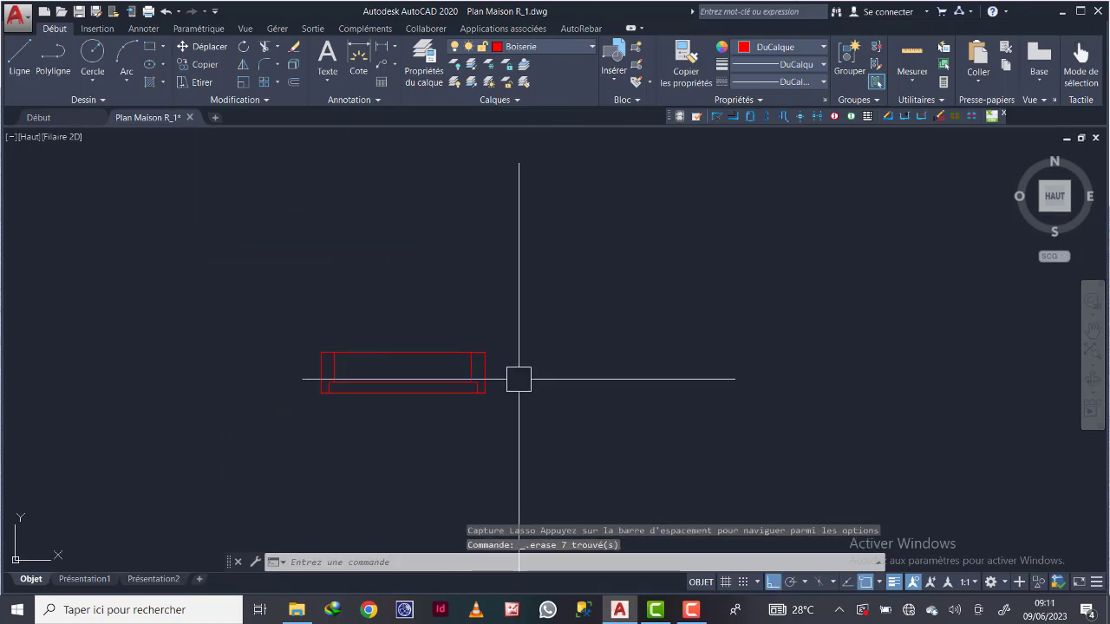
# Draw a horizontal line 100 long to the right of the remaining window symbol, level with its bottom edge
pyautogui.moveTo(519, 379); pyautogui.dragTo(439, 329, button='middle')
pyautogui.scroll(3, 359, 330)
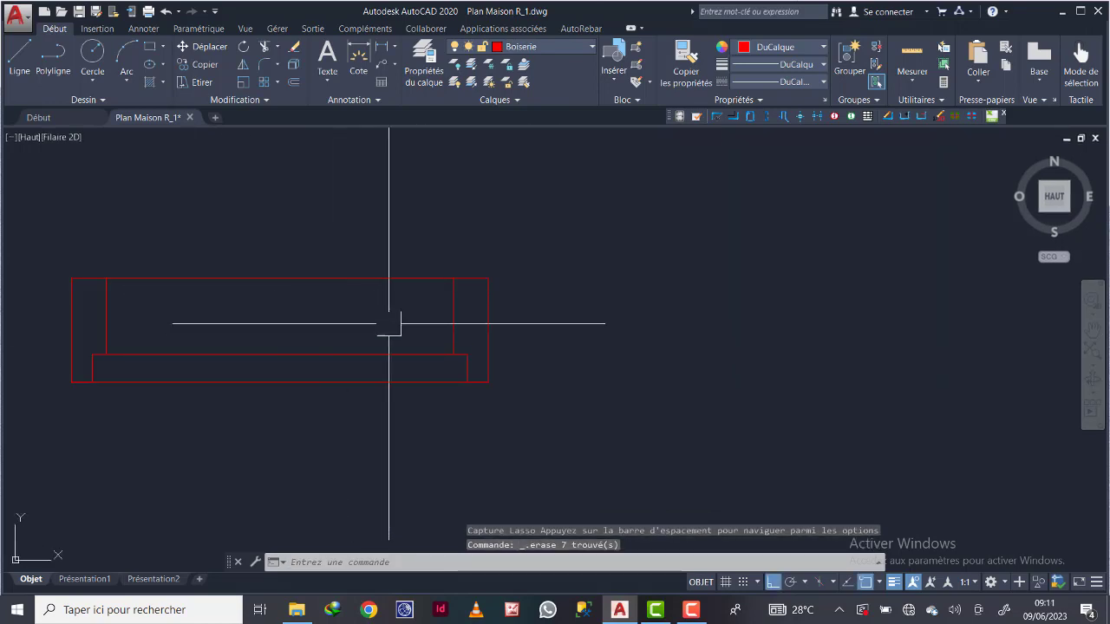
pyautogui.scroll(-2, 338, 291)
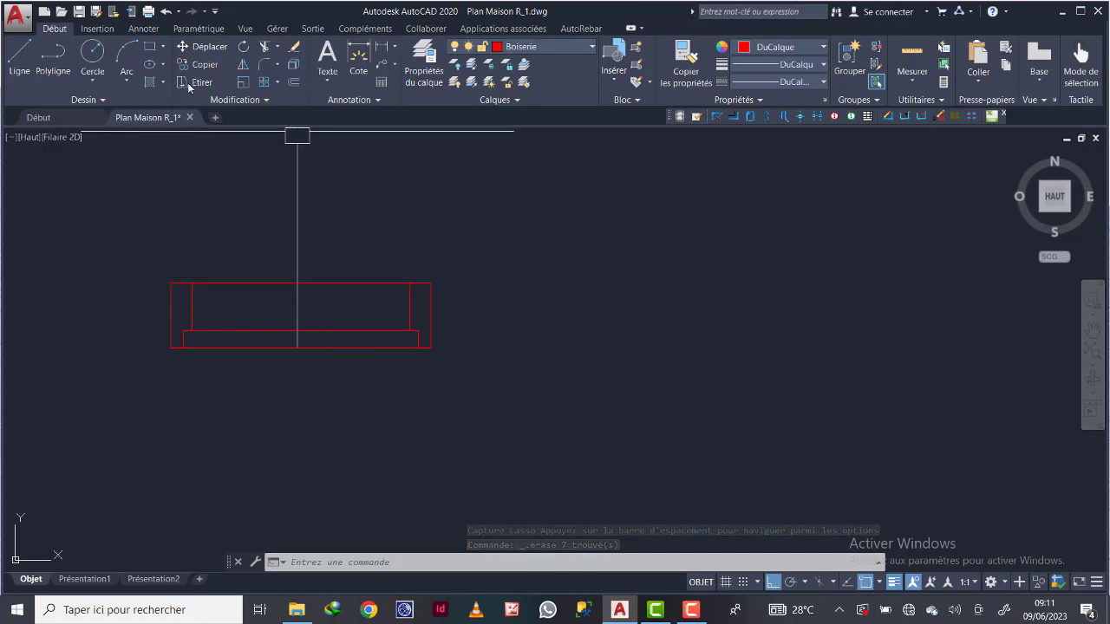
pyautogui.click(19, 59)
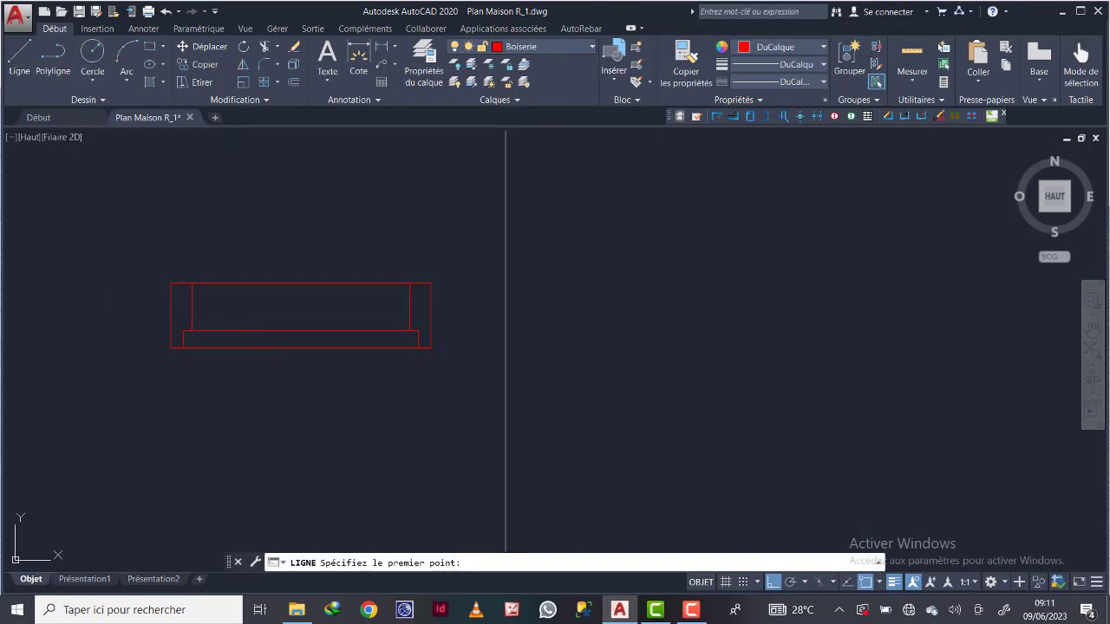
pyautogui.click(508, 356)
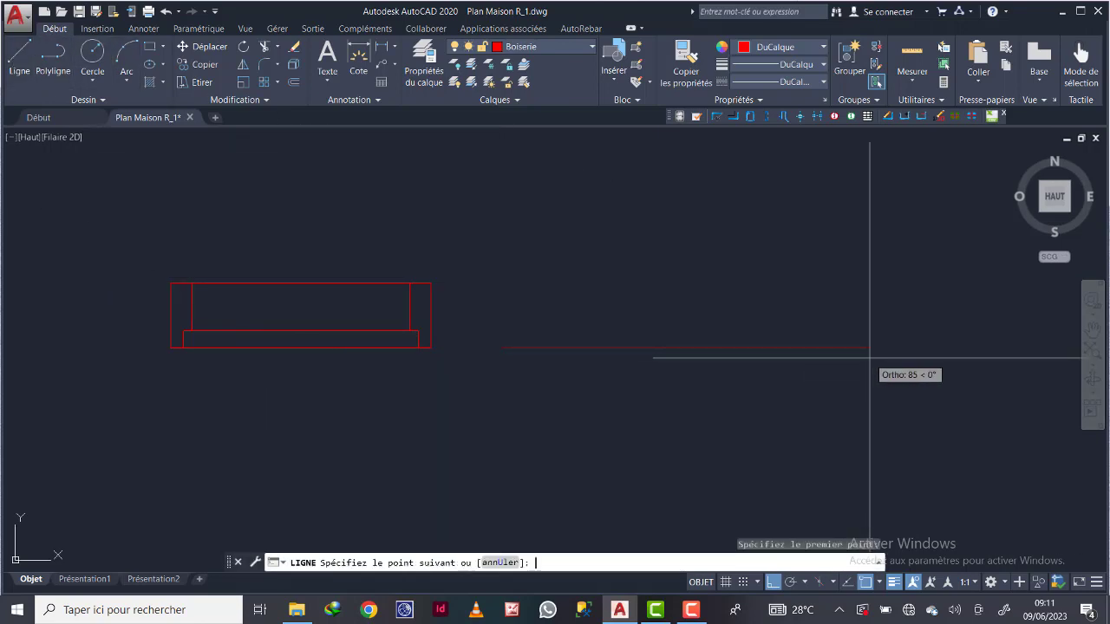
pyautogui.press('Return')
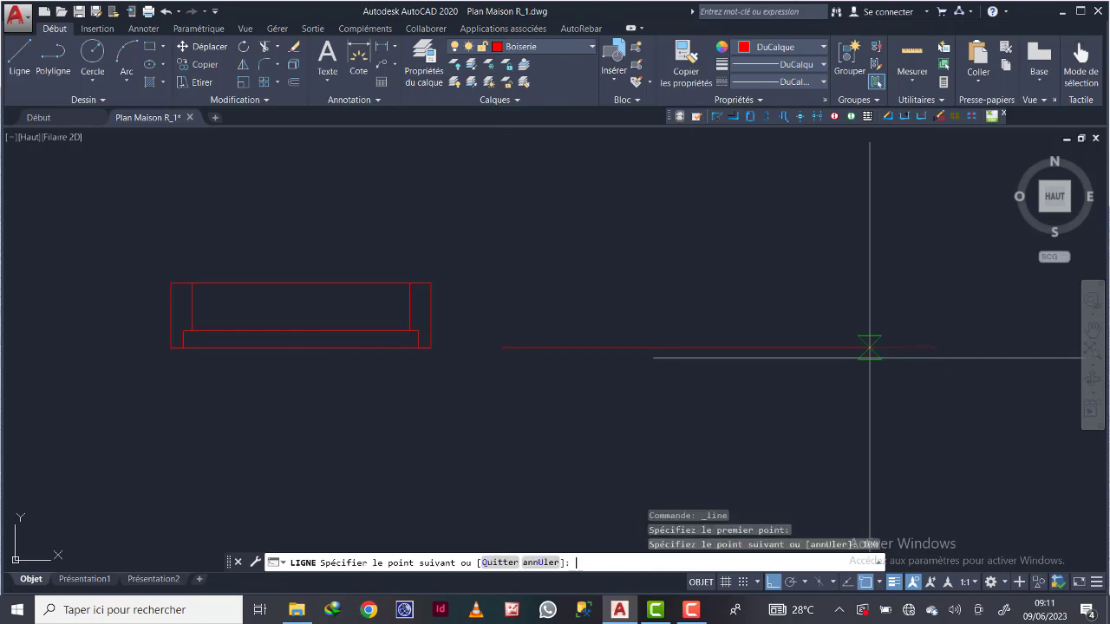
pyautogui.press('Return')
# Draw a closed jamb polyline from the 100 line's left end: 15 up, 5 right, 11 down, 2 left, down to the line
pyautogui.scroll(-6, 867, 348)
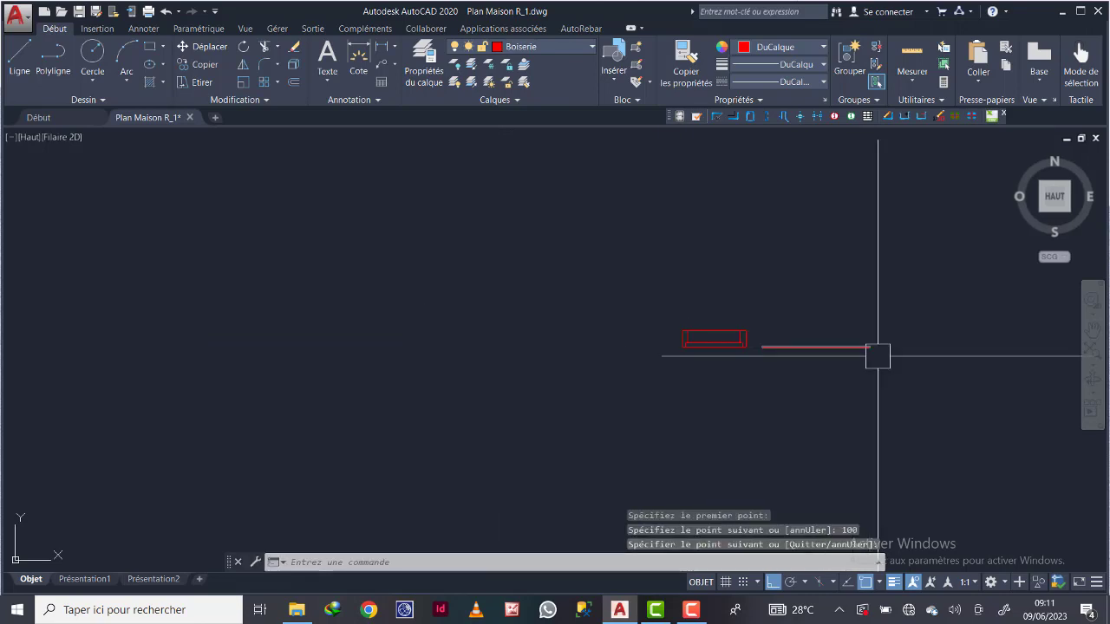
pyautogui.moveTo(874, 355); pyautogui.dragTo(614, 372, button='middle')
pyautogui.scroll(2, 640, 379)
pyautogui.scroll(2, 650, 297)
pyautogui.moveTo(478, 353); pyautogui.dragTo(532, 342, button='middle')
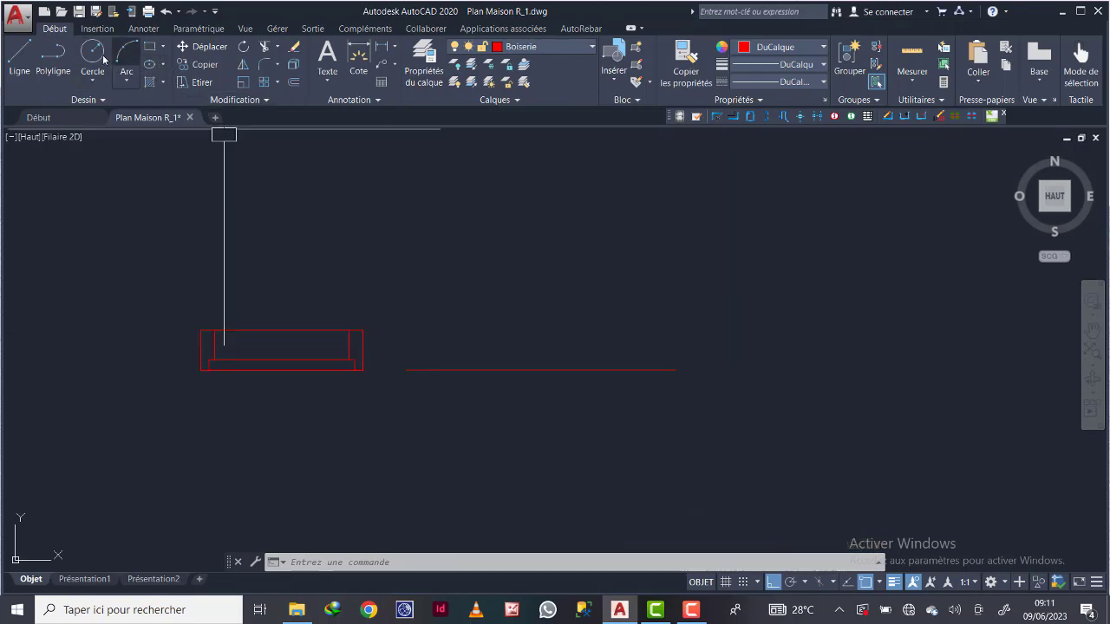
pyautogui.click(53, 55)
pyautogui.scroll(2, 330, 425)
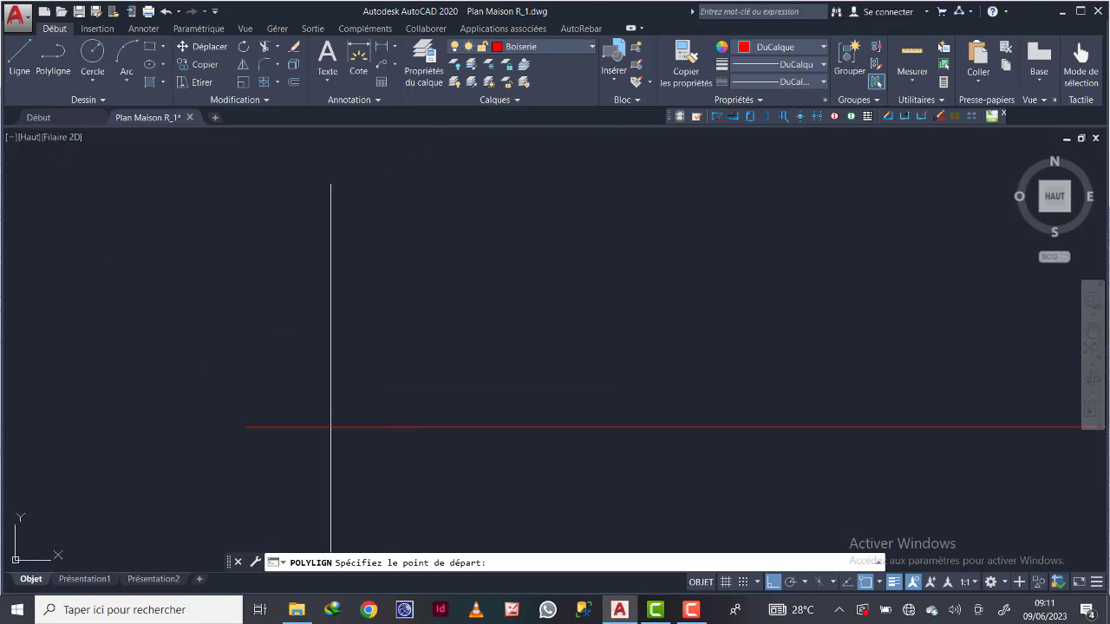
pyautogui.click(246, 426)
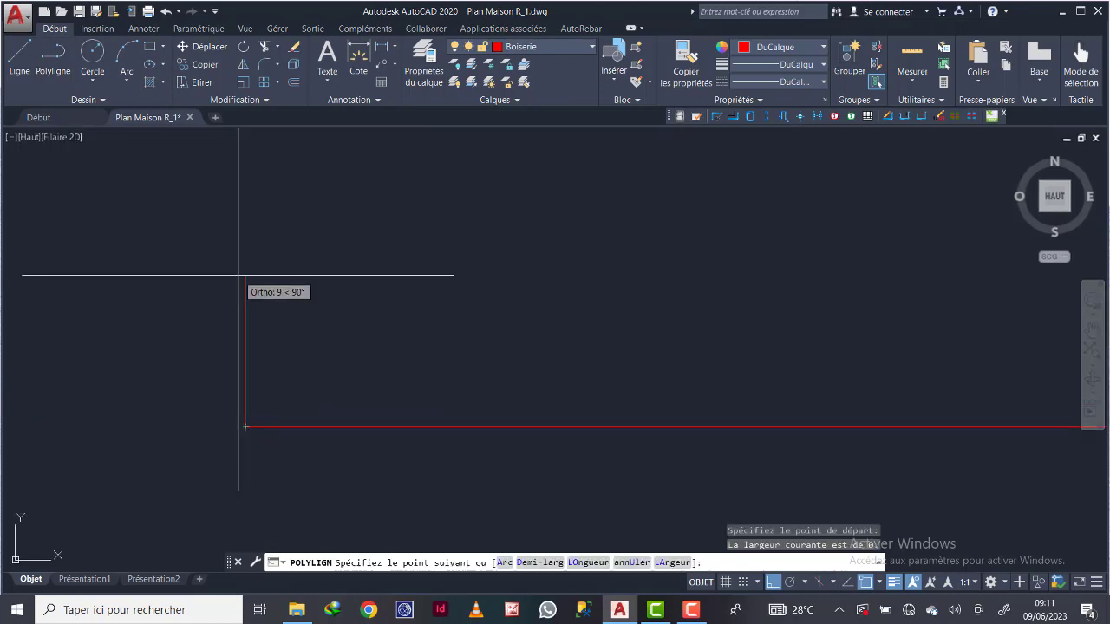
pyautogui.press('Return')
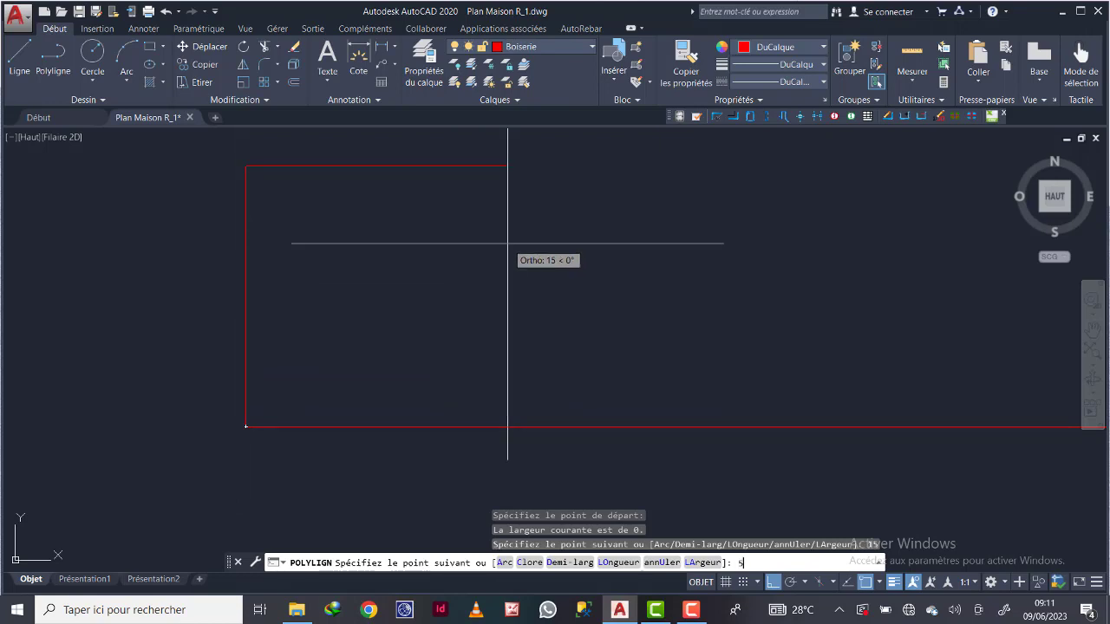
pyautogui.write('5')
pyautogui.press('Return')
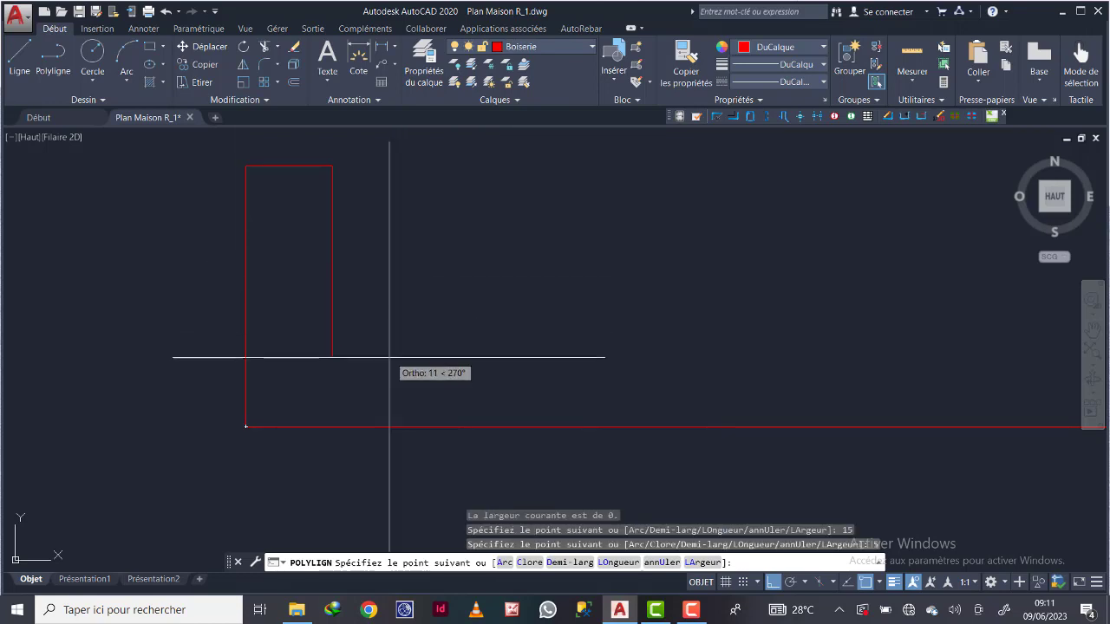
pyautogui.write('11')
pyautogui.press('Return')
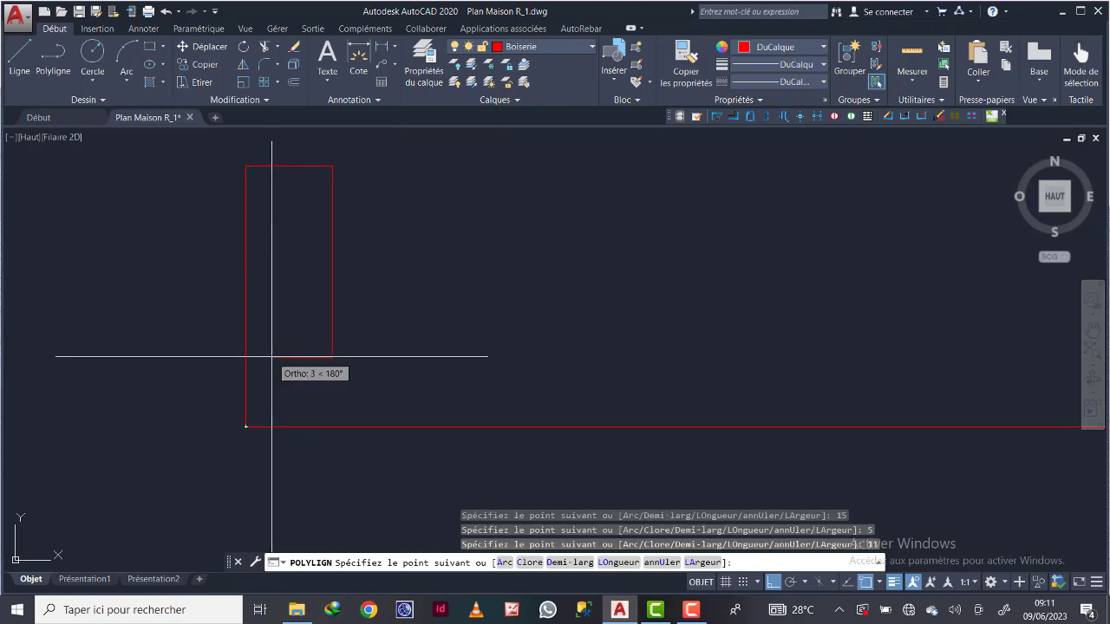
pyautogui.write('3')
pyautogui.press('Return')
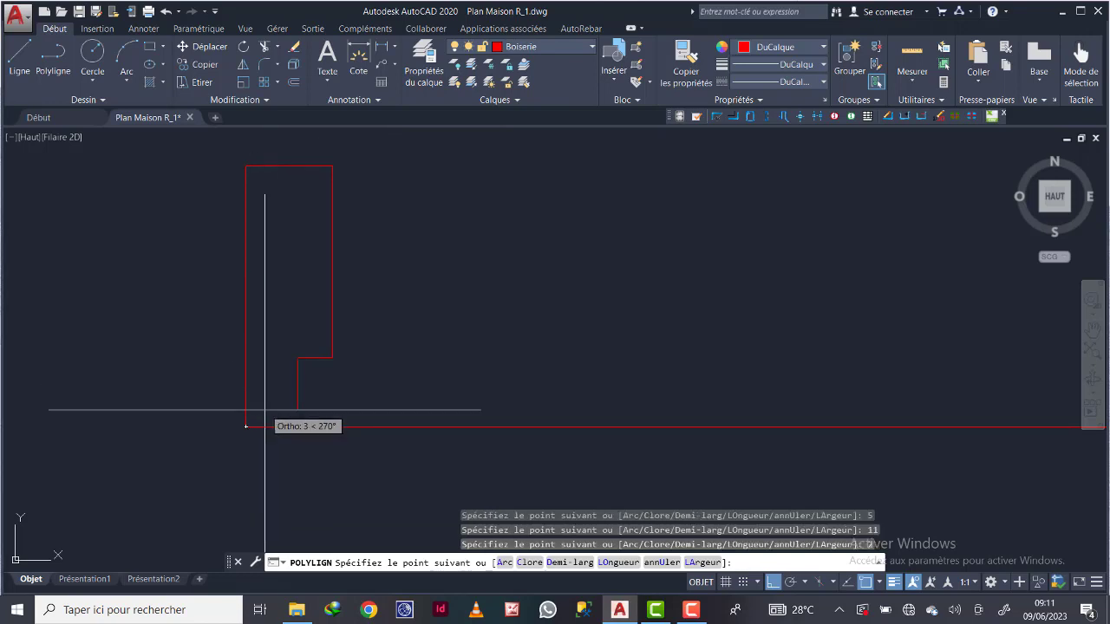
pyautogui.rightClick(297, 426)
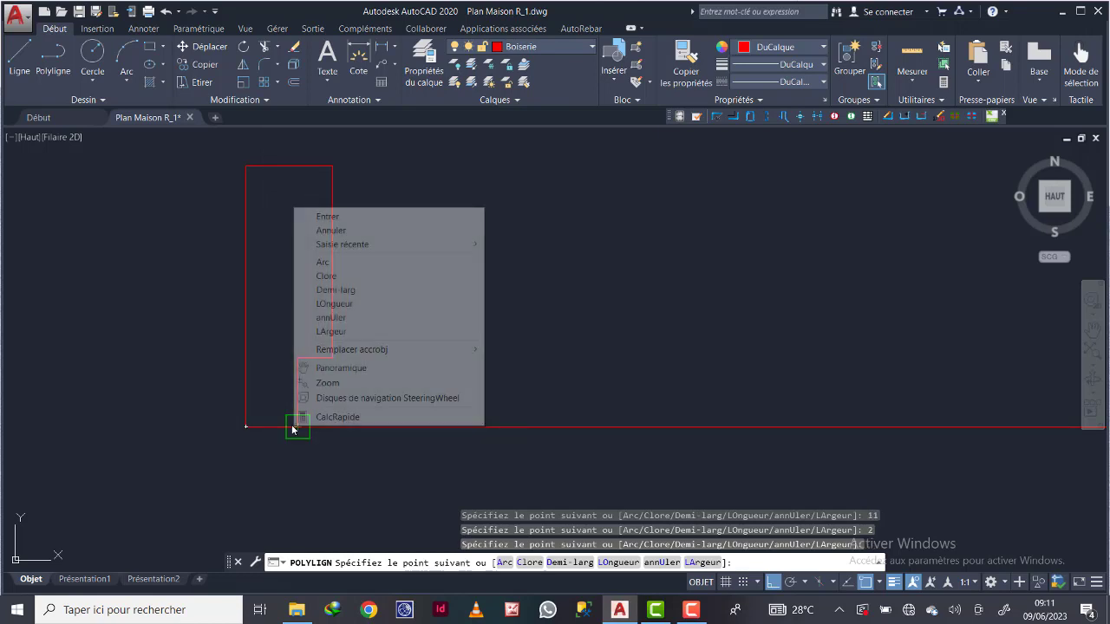
pyautogui.click(349, 282)
pyautogui.scroll(-4, 325, 335)
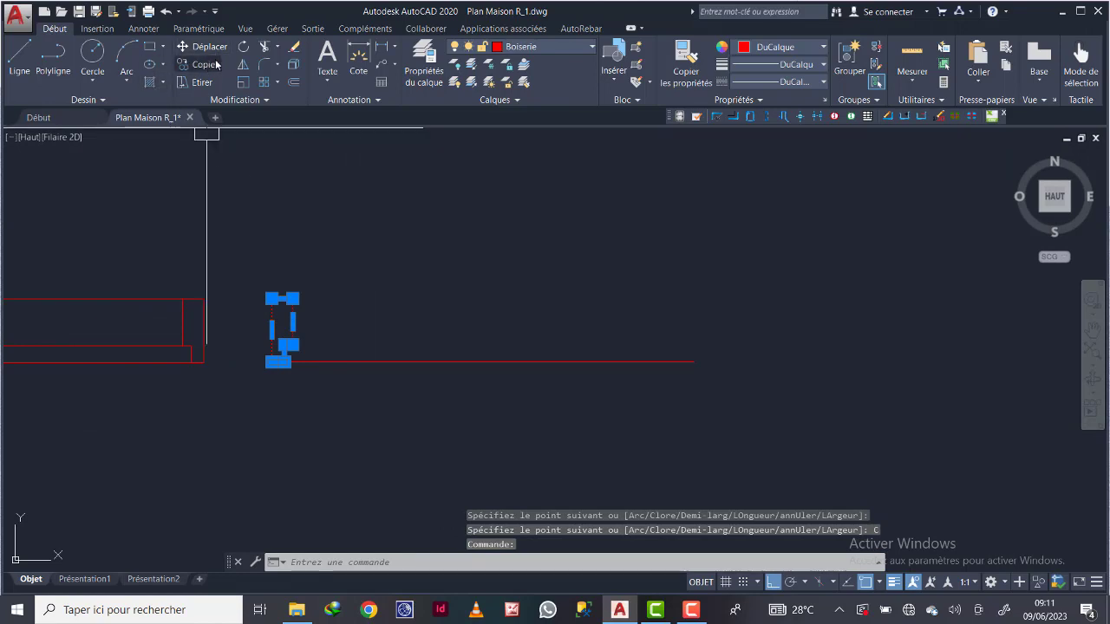
# Mirror the left rebated jamb about the vertical axis through the 100 line's midpoint, keeping the original
pyautogui.click(243, 66)
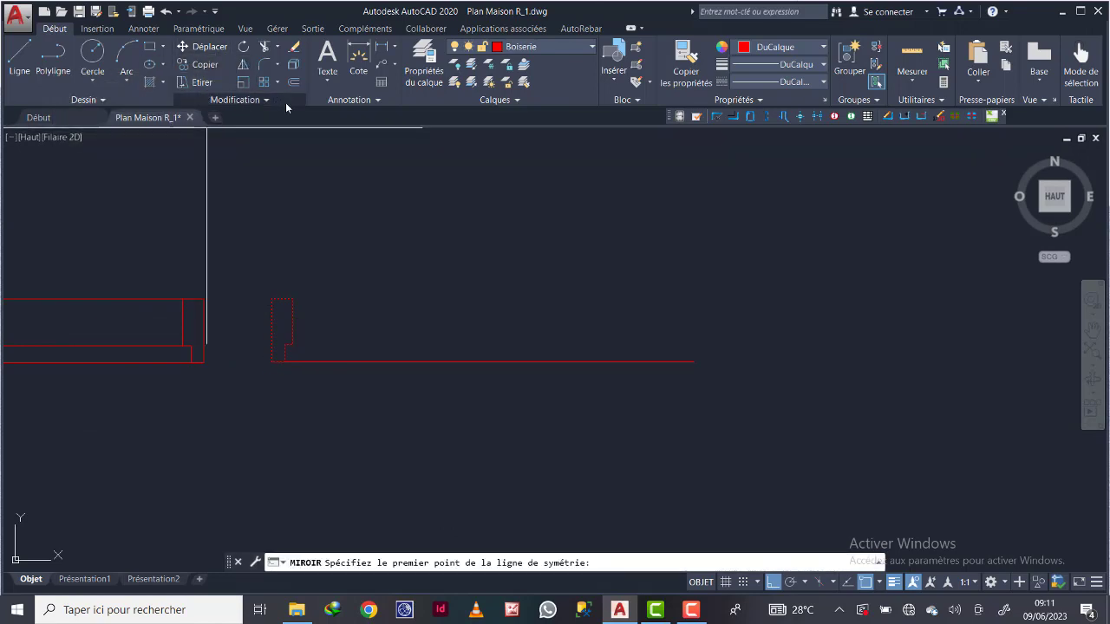
pyautogui.click(483, 361)
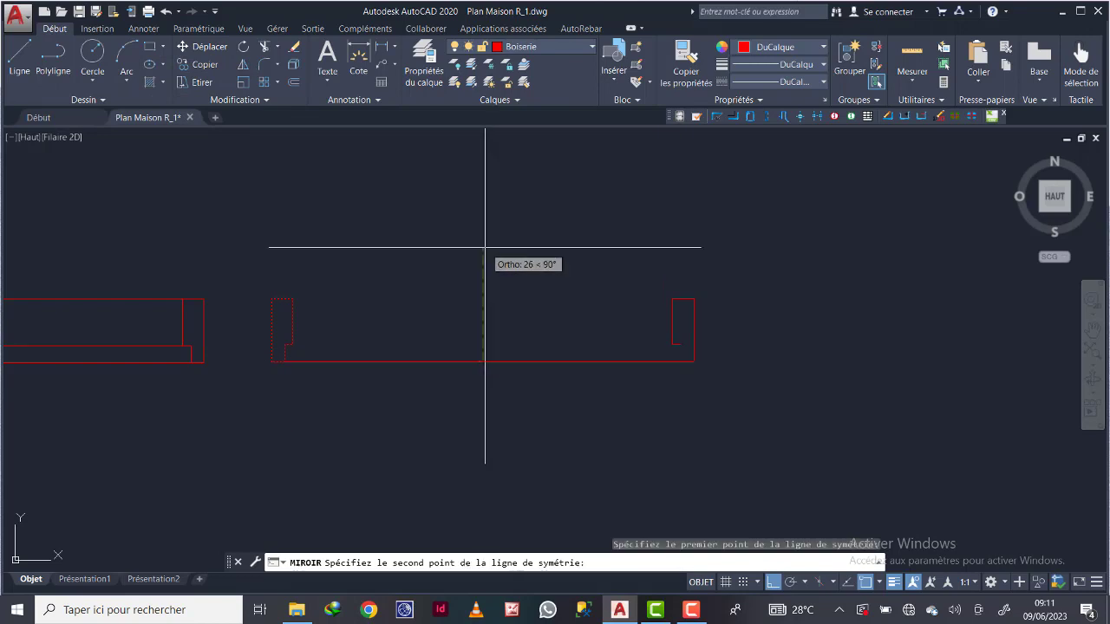
pyautogui.click(485, 244)
pyautogui.press('Return')
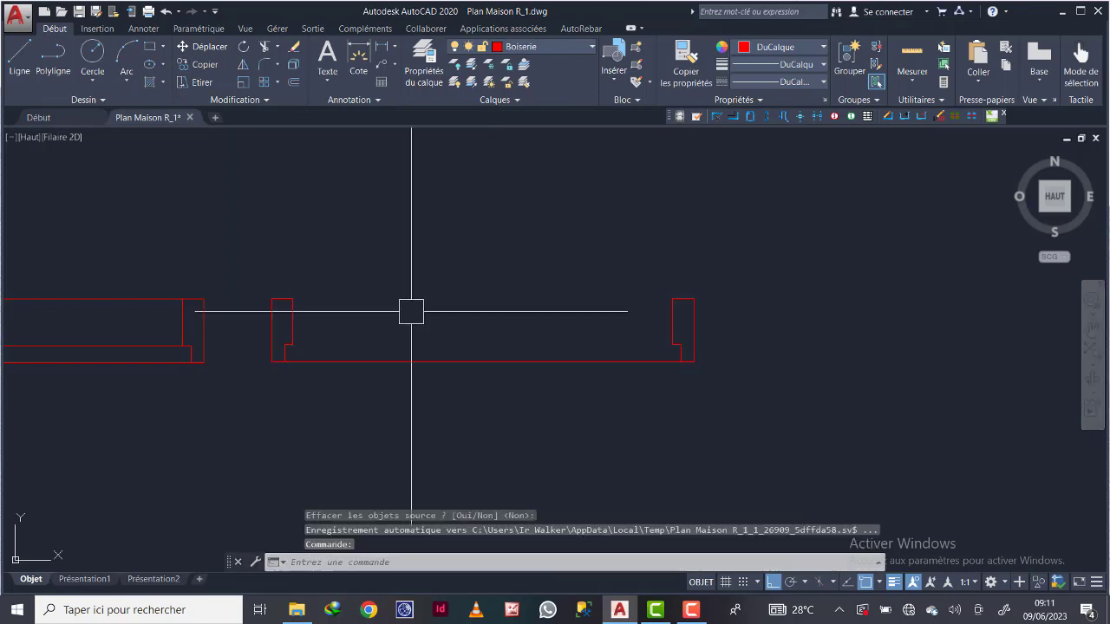
# Copy the left jamb from its lower-left corner to the midpoint of the 100 line
pyautogui.click(292, 322)
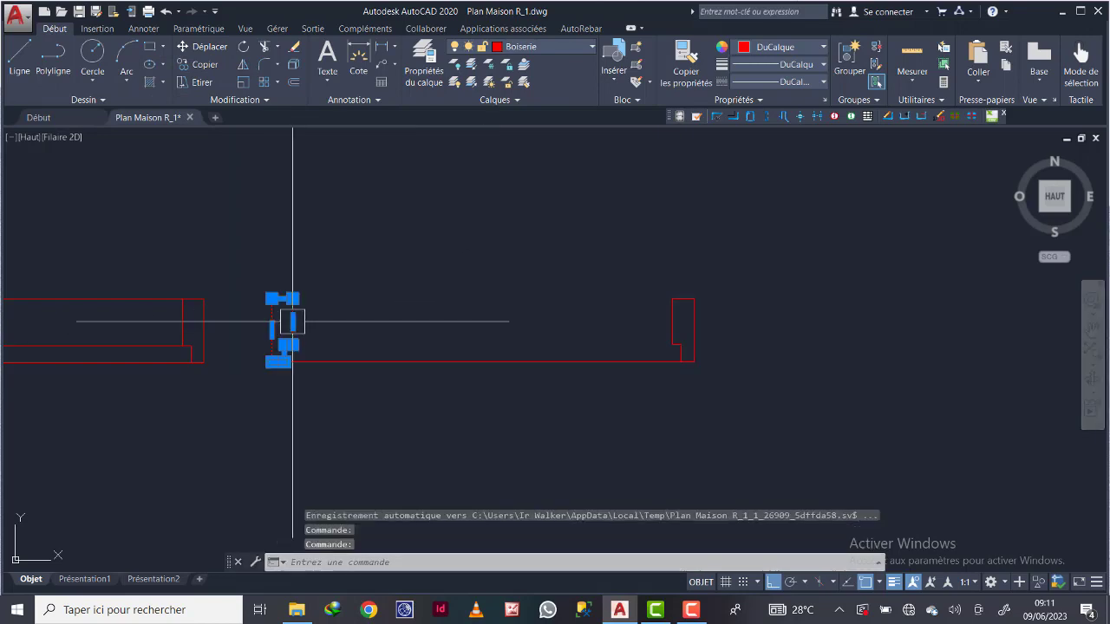
pyautogui.click(205, 66)
pyautogui.scroll(3, 260, 347)
pyautogui.click(296, 348)
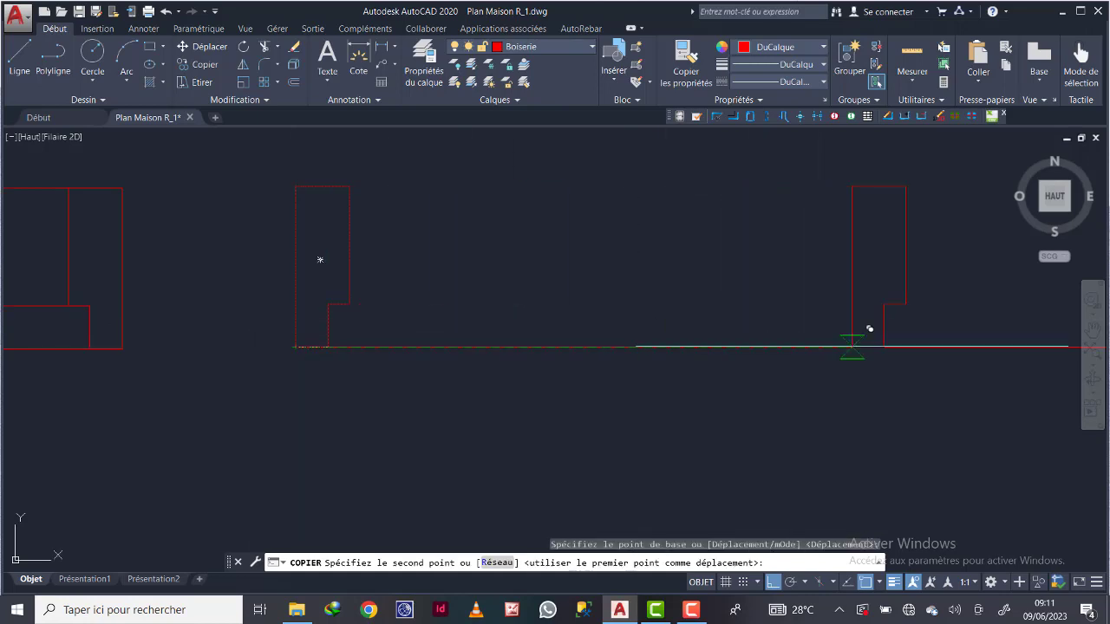
pyautogui.click(829, 347)
pyautogui.scroll(-4, 573, 339)
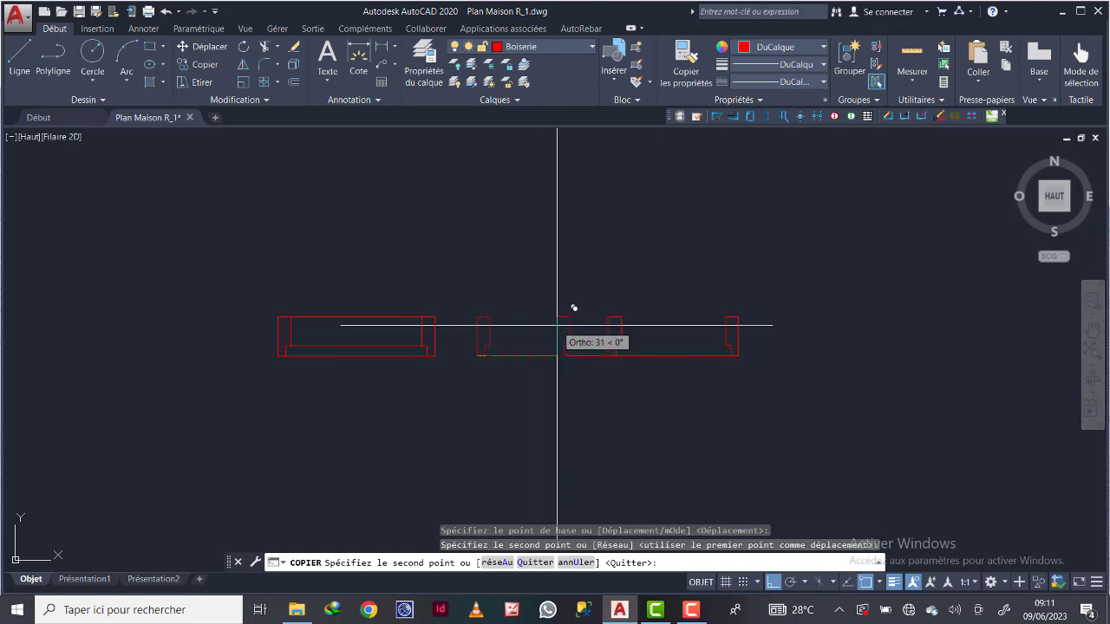
pyautogui.press('Return')
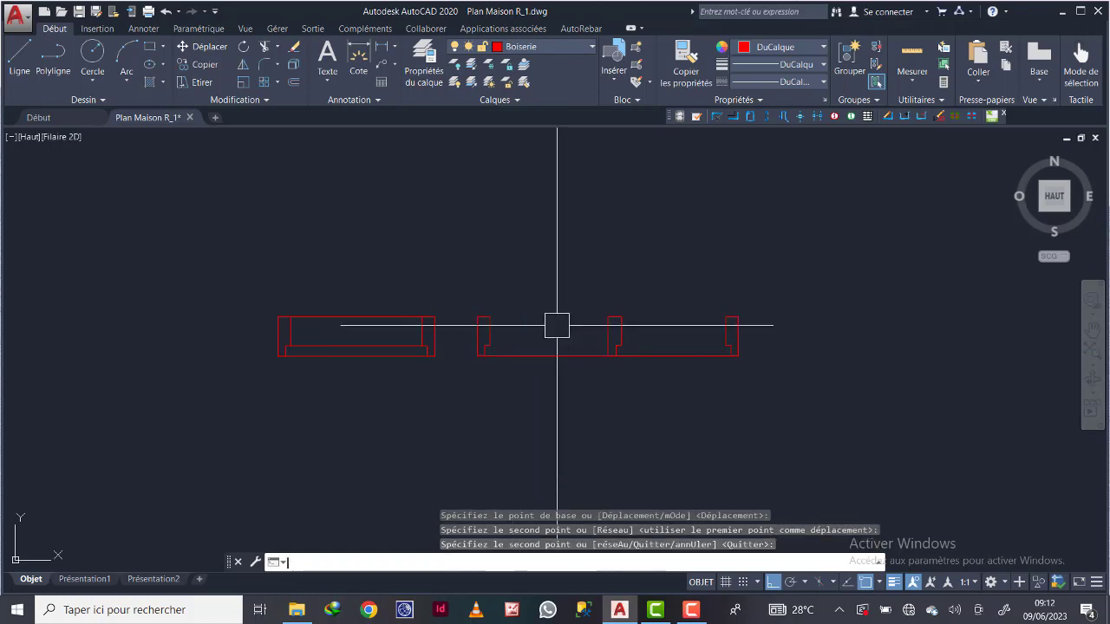
# Mirror the middle jamb about its left vertical edge, keeping the original, to form a double central mullion
pyautogui.scroll(3, 617, 337)
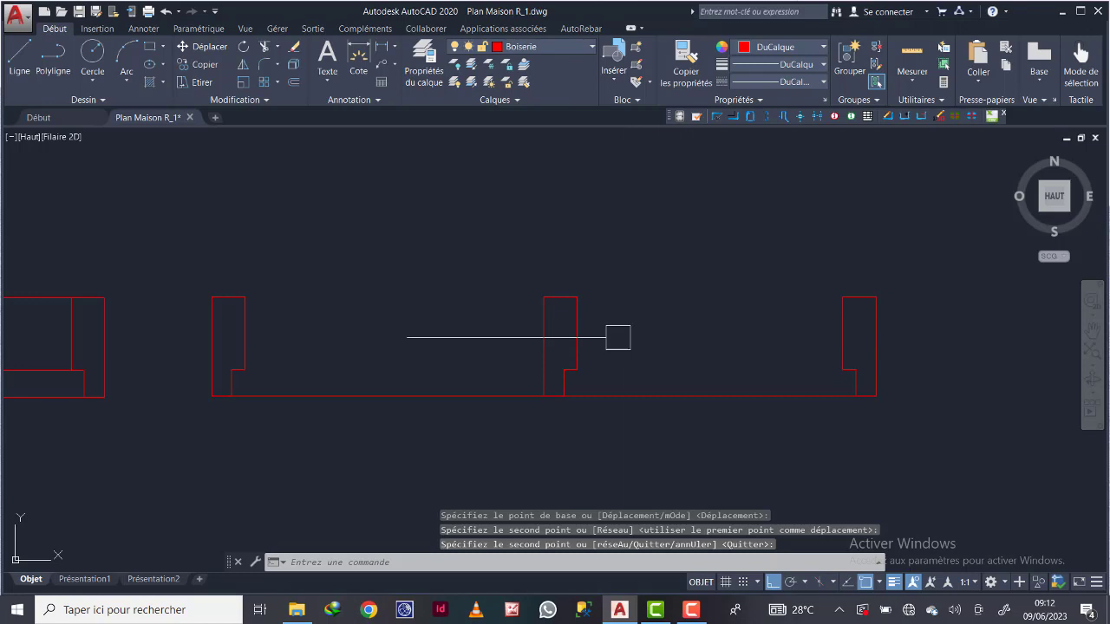
pyautogui.click(575, 334)
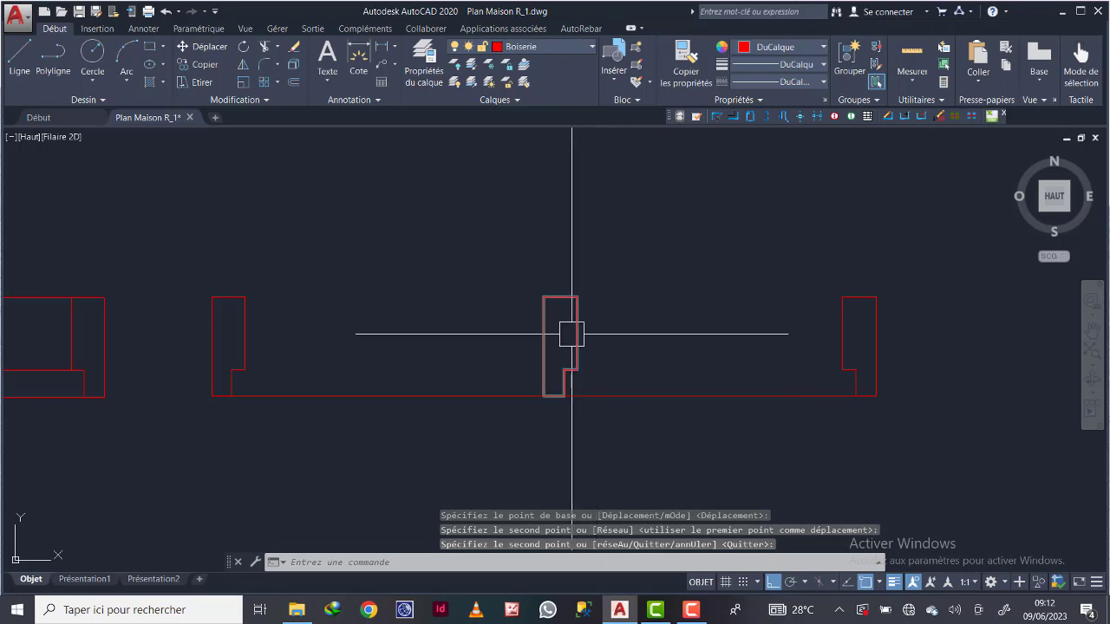
pyautogui.click(244, 65)
pyautogui.click(544, 396)
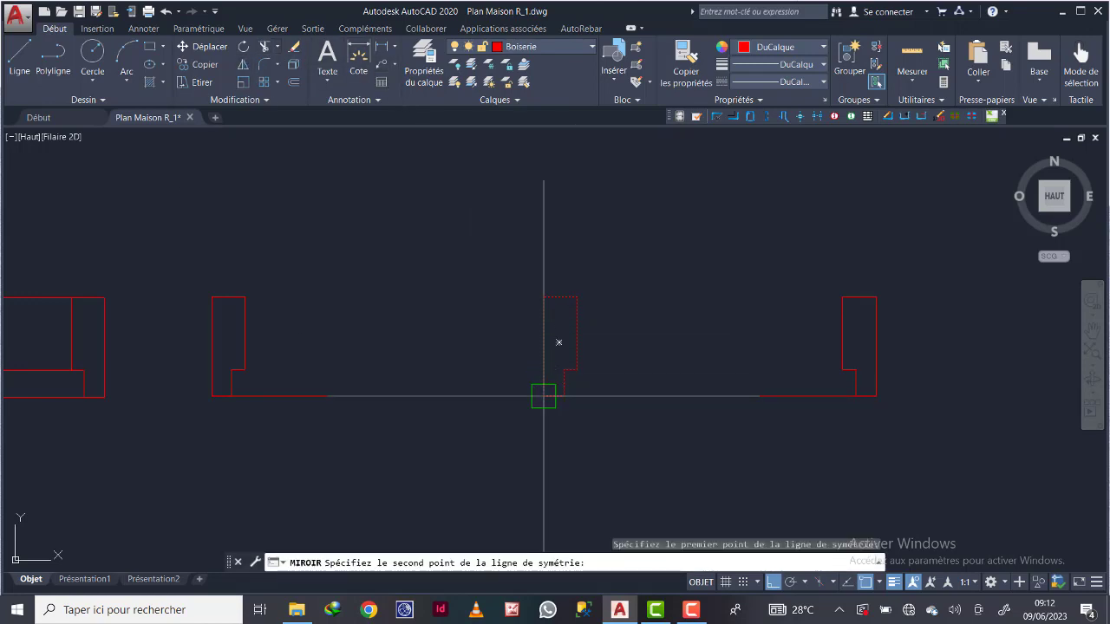
pyautogui.click(544, 298)
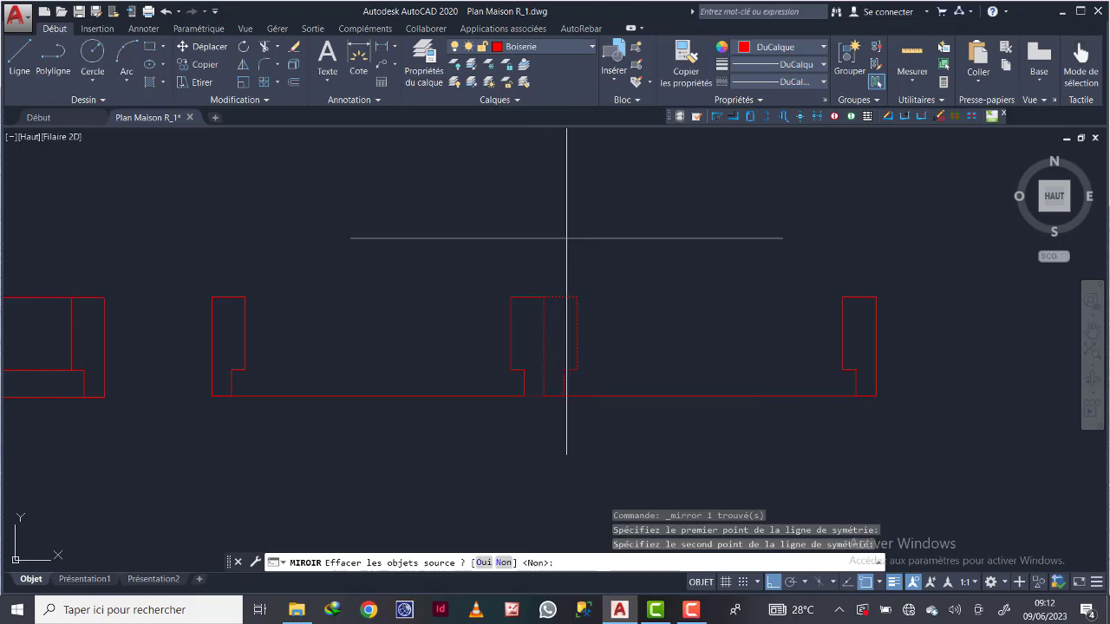
pyautogui.press('Return')
pyautogui.scroll(-5, 599, 278)
pyautogui.scroll(3, 641, 290)
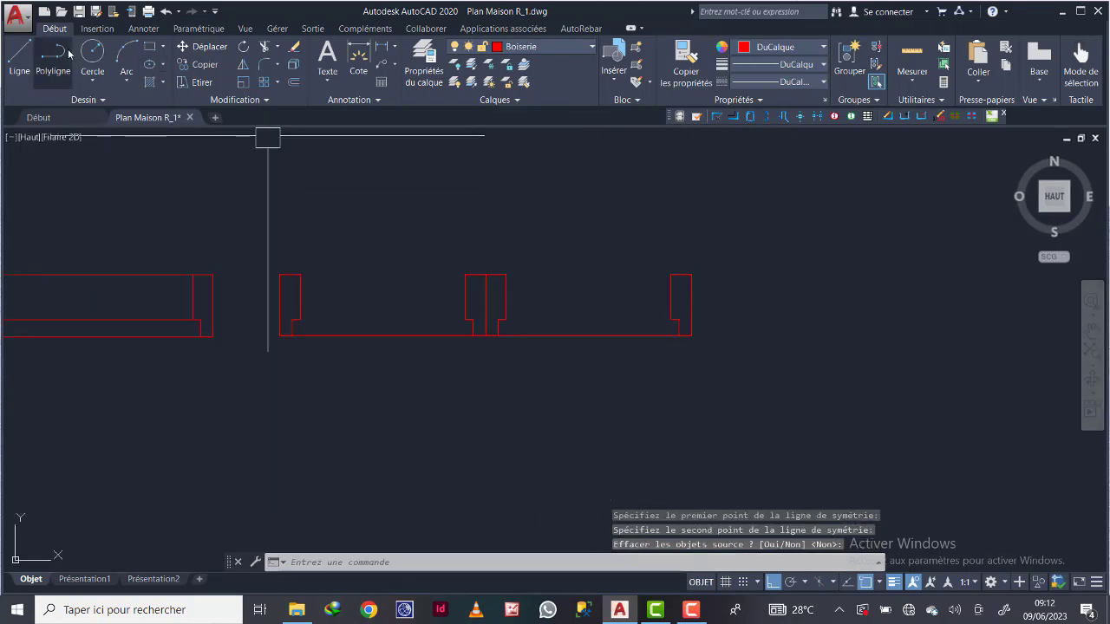
# Draw two horizontal lines across the left bay, joining the facing jambs at their rebate corners and at their upper inner corners
pyautogui.click(17, 61)
pyautogui.scroll(3, 337, 329)
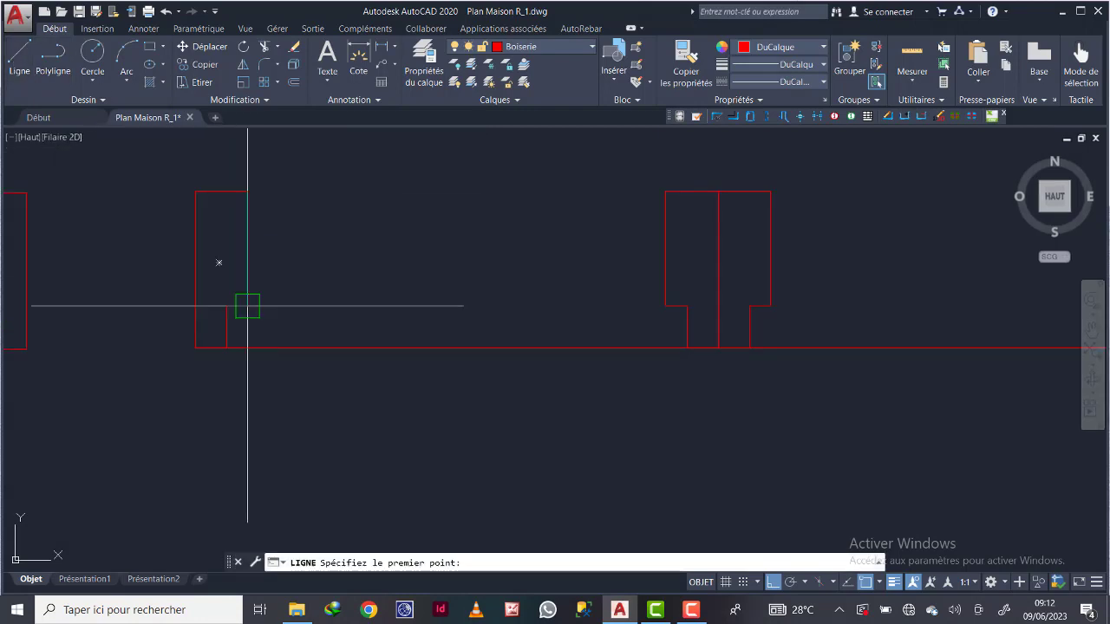
pyautogui.click(219, 261)
pyautogui.click(664, 306)
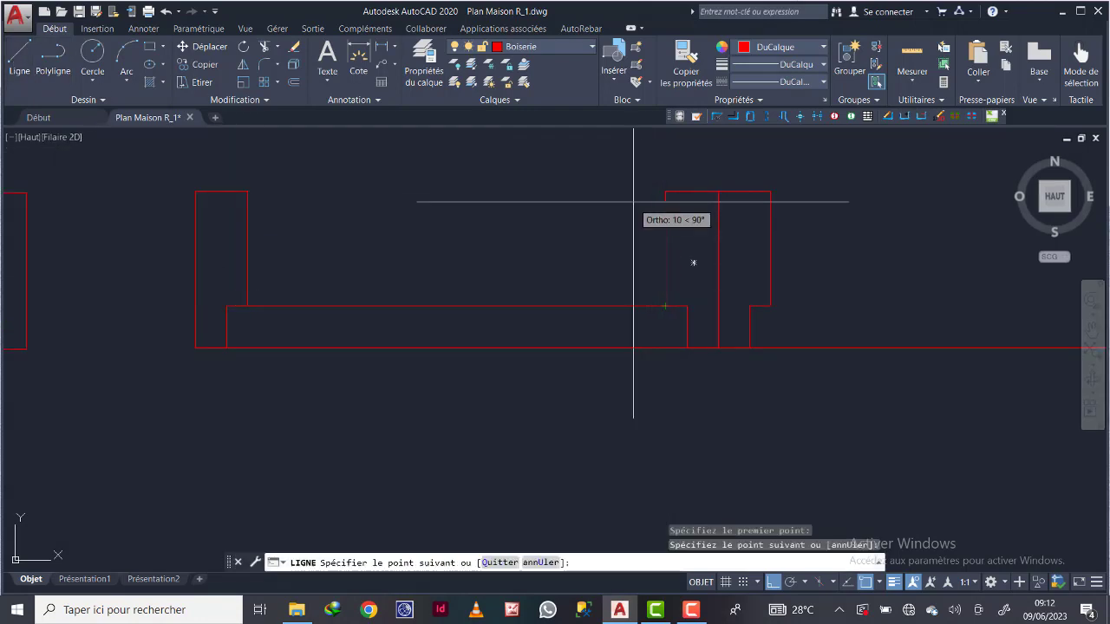
pyautogui.press('Return')
pyautogui.press('Return')
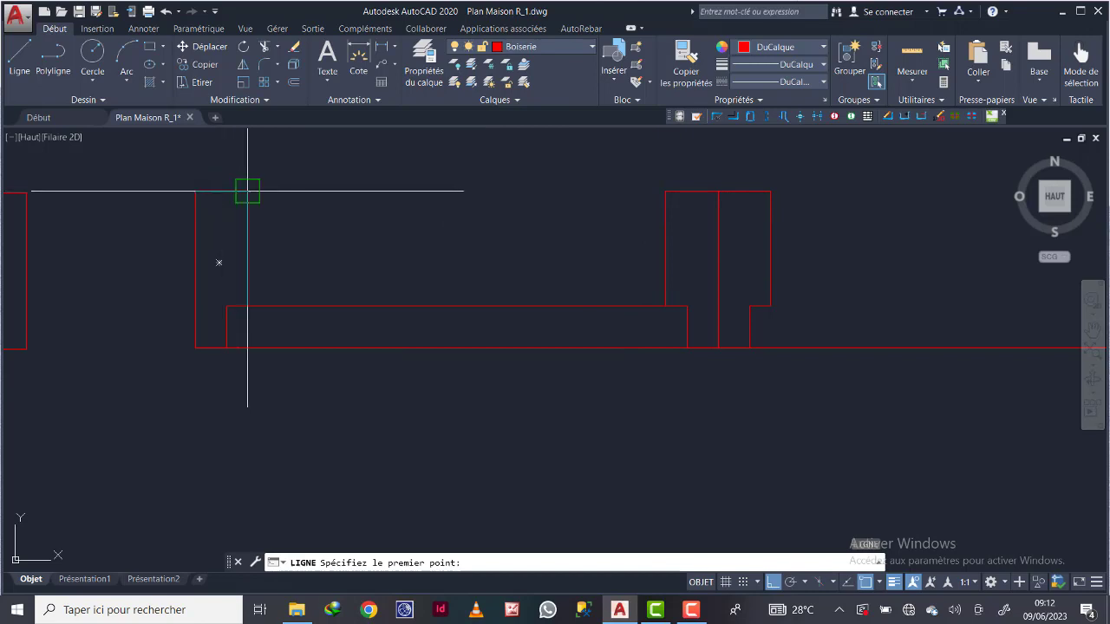
pyautogui.click(247, 191)
pyautogui.click(664, 191)
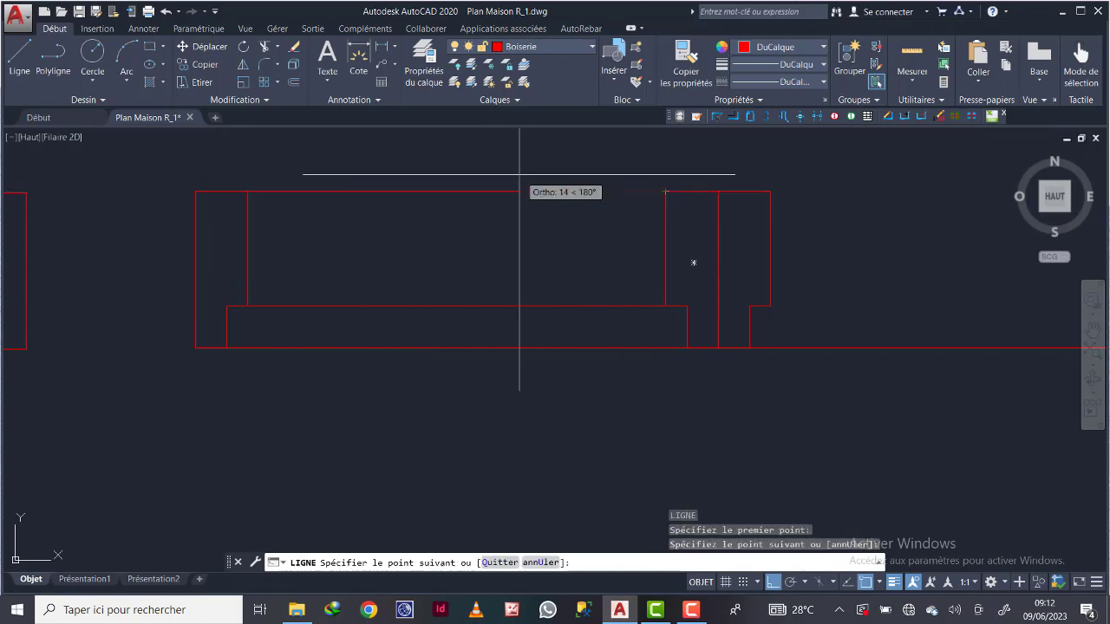
pyautogui.press('Return')
# Draw two horizontal lines across the right bay, from the central mullion to the right jamb, at rebate and upper corner level
pyautogui.press('Return')
pyautogui.scroll(-3, 542, 266)
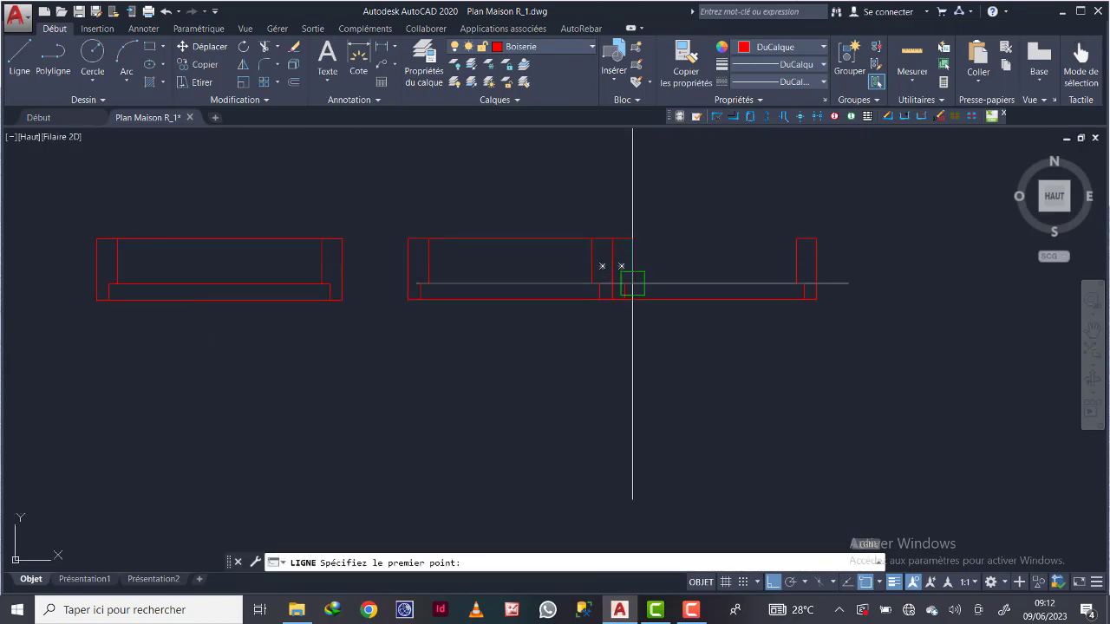
pyautogui.moveTo(633, 272); pyautogui.dragTo(471, 272, button='middle')
pyautogui.scroll(3, 481, 282)
pyautogui.click(461, 285)
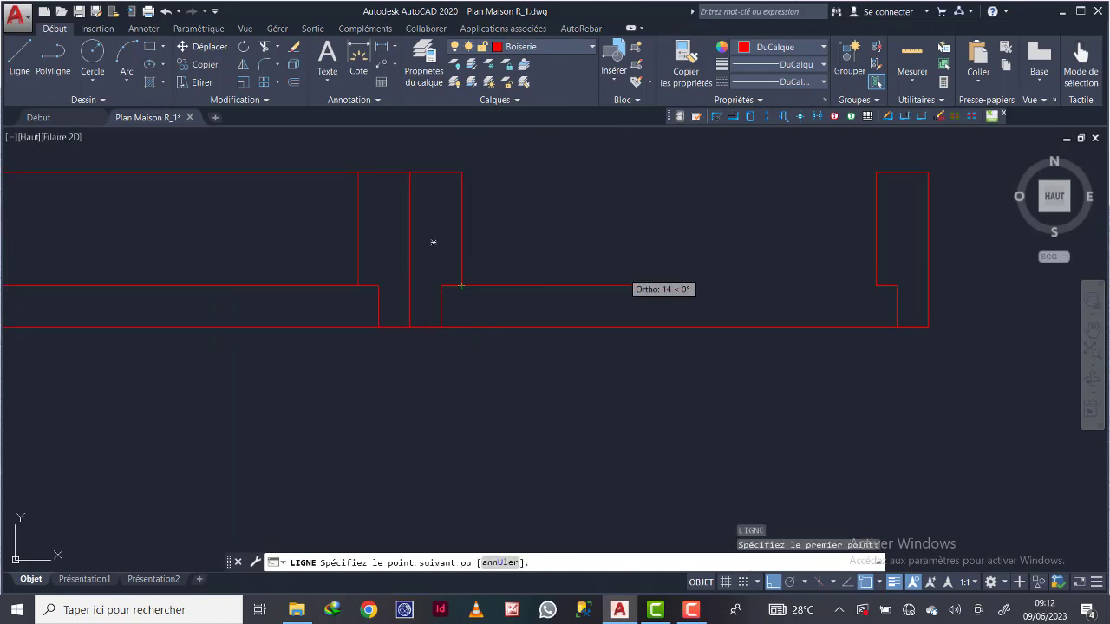
pyautogui.click(876, 285)
pyautogui.press('Return')
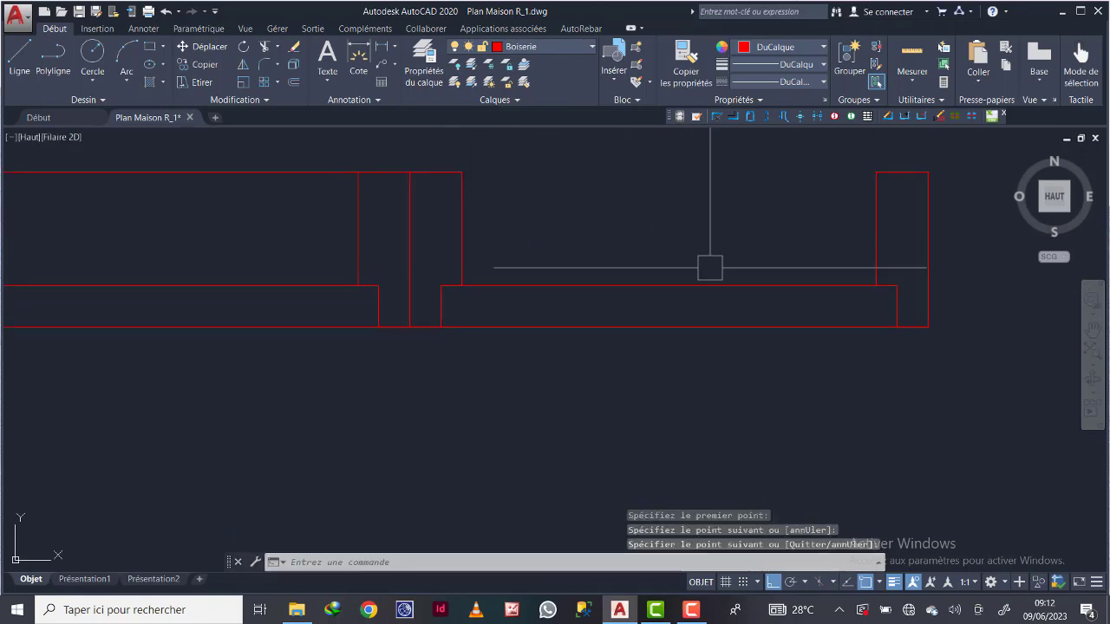
pyautogui.press('Return')
pyautogui.click(461, 171)
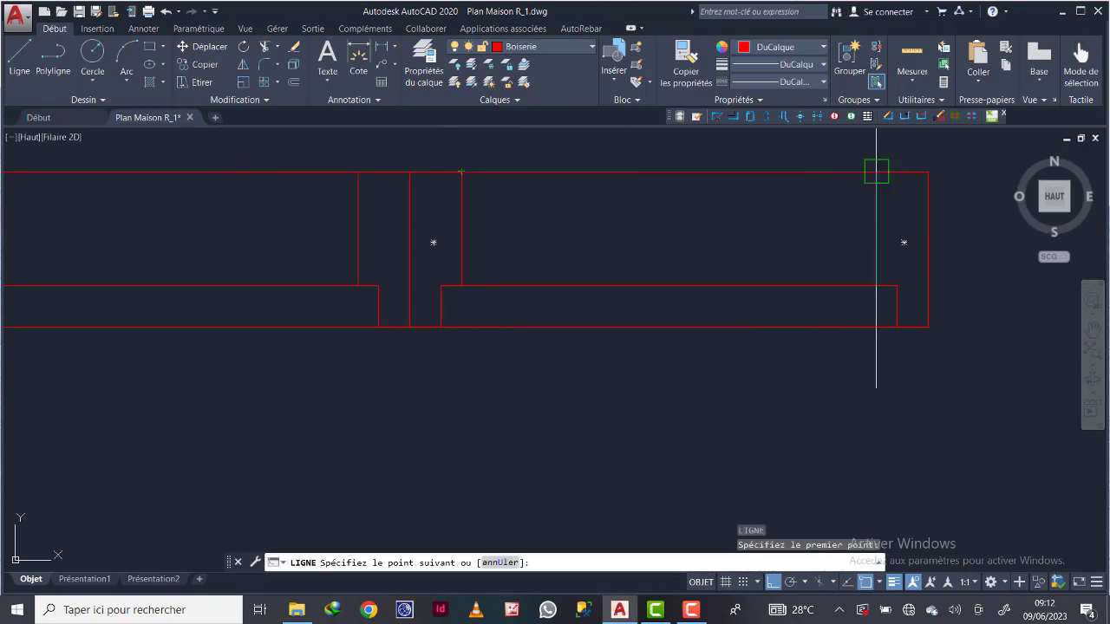
pyautogui.click(876, 171)
pyautogui.press('Return')
pyautogui.scroll(-3, 653, 342)
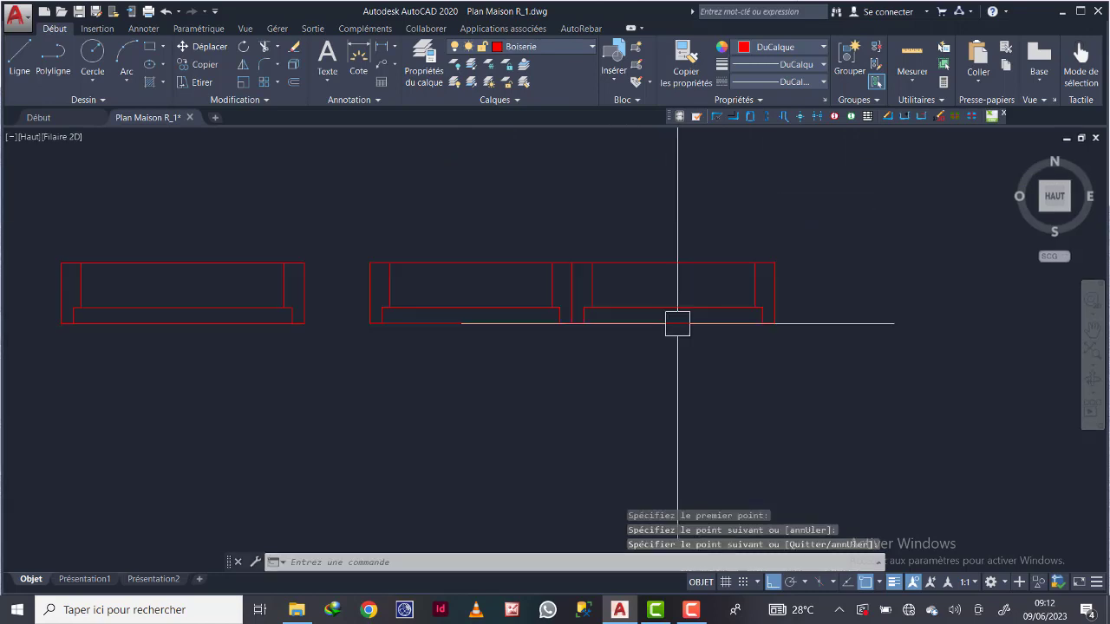
# Explode both jambs of the single-bay window symbol and erase their outer vertical edges
pyautogui.scroll(3, 572, 275)
pyautogui.scroll(-1, 407, 329)
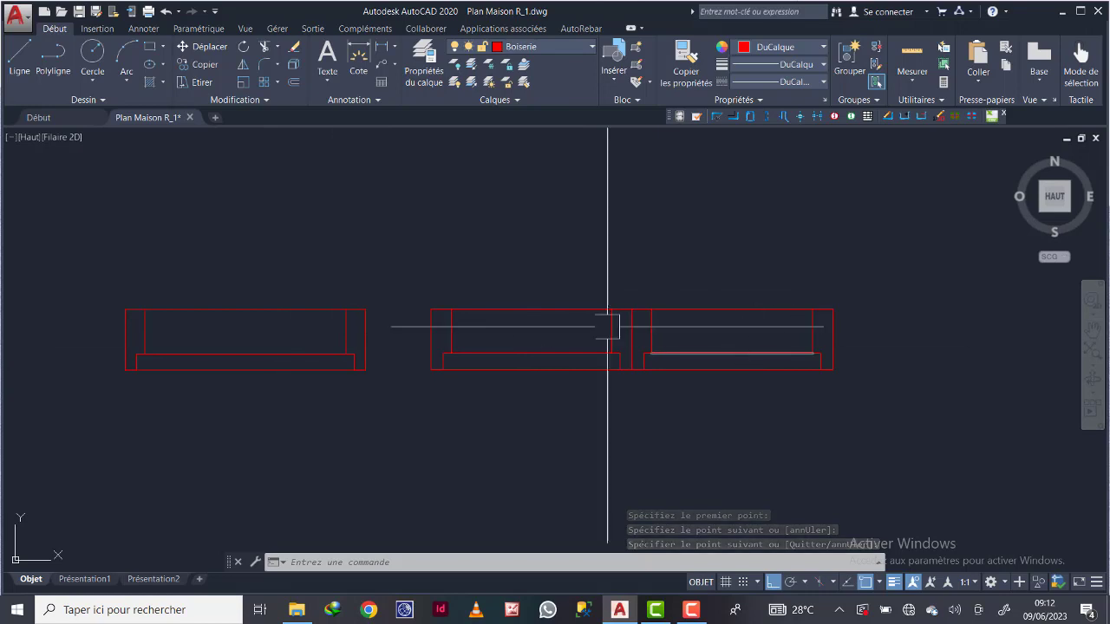
pyautogui.moveTo(170, 359); pyautogui.dragTo(234, 350, button='middle')
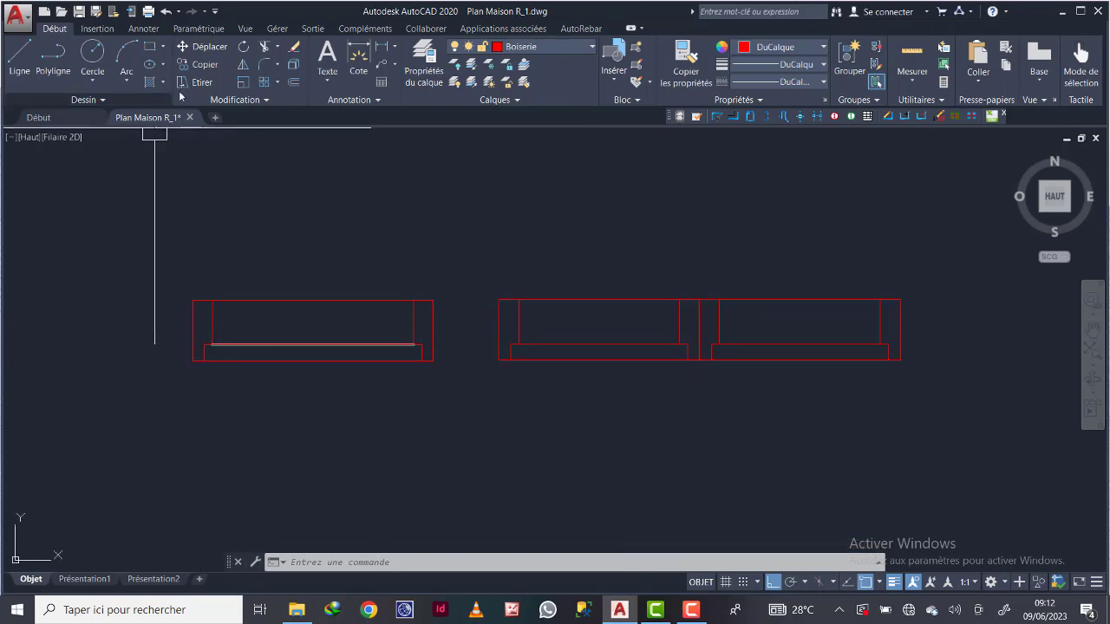
pyautogui.click(194, 318)
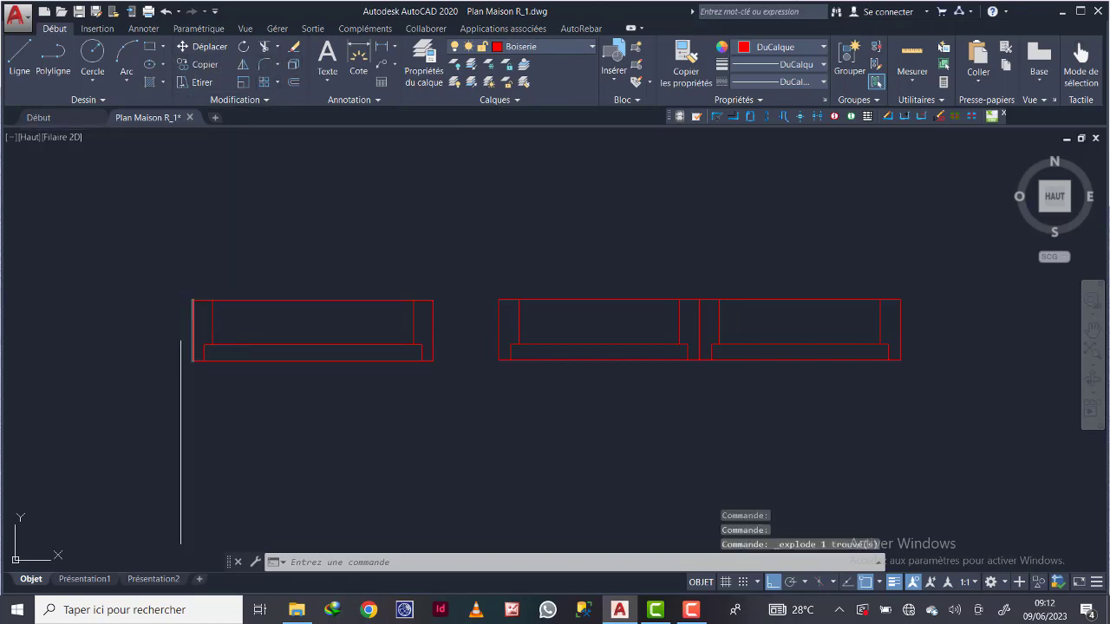
pyautogui.click(182, 343)
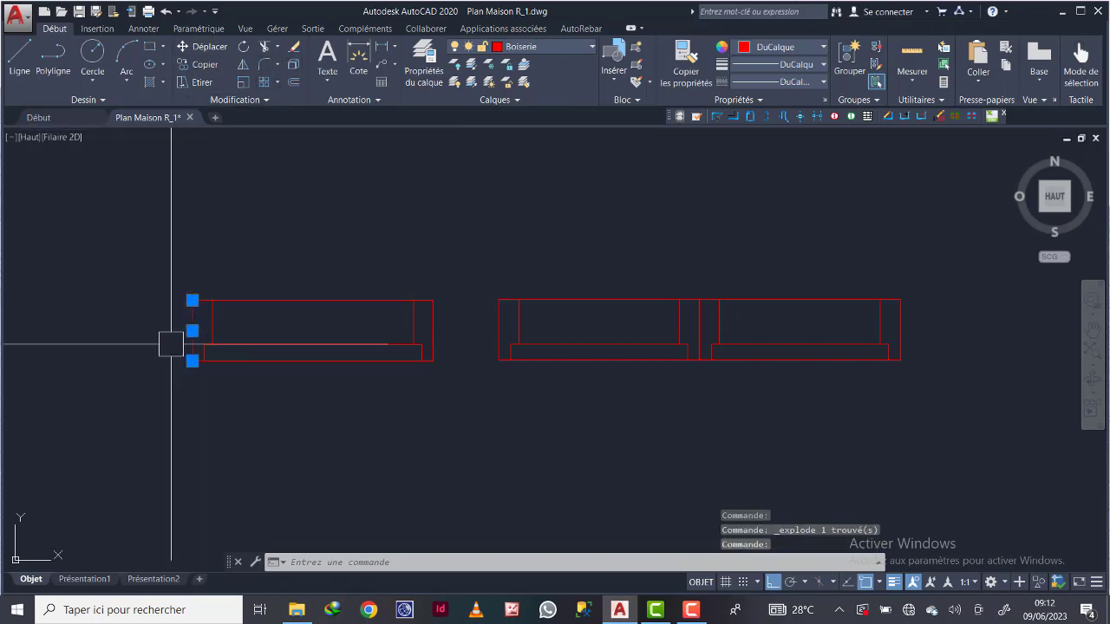
pyautogui.click(293, 49)
pyautogui.click(443, 330)
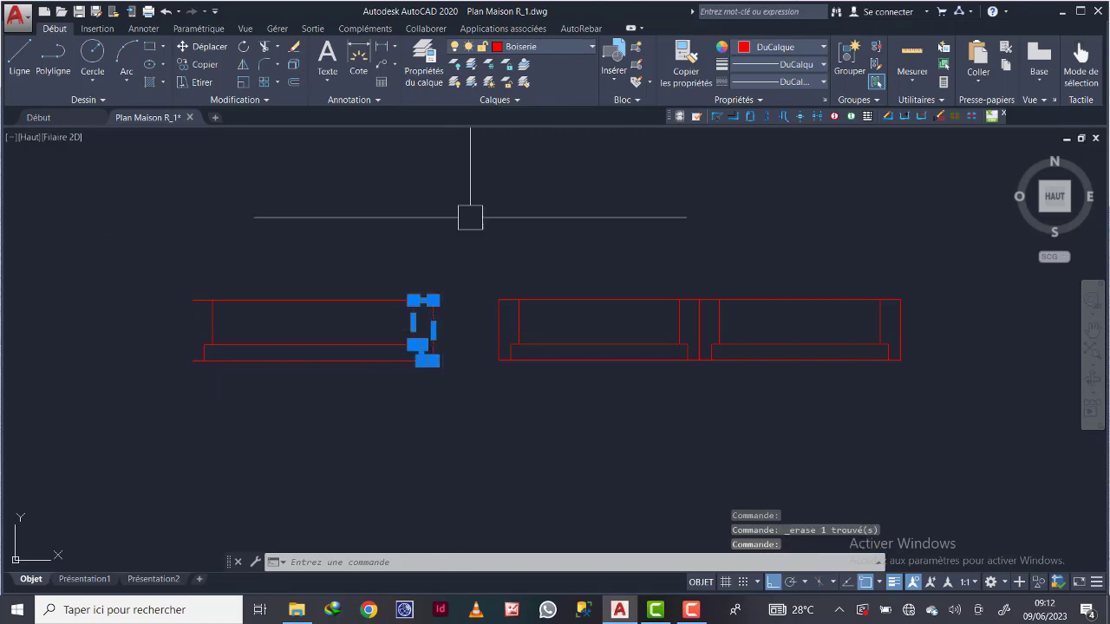
pyautogui.click(295, 65)
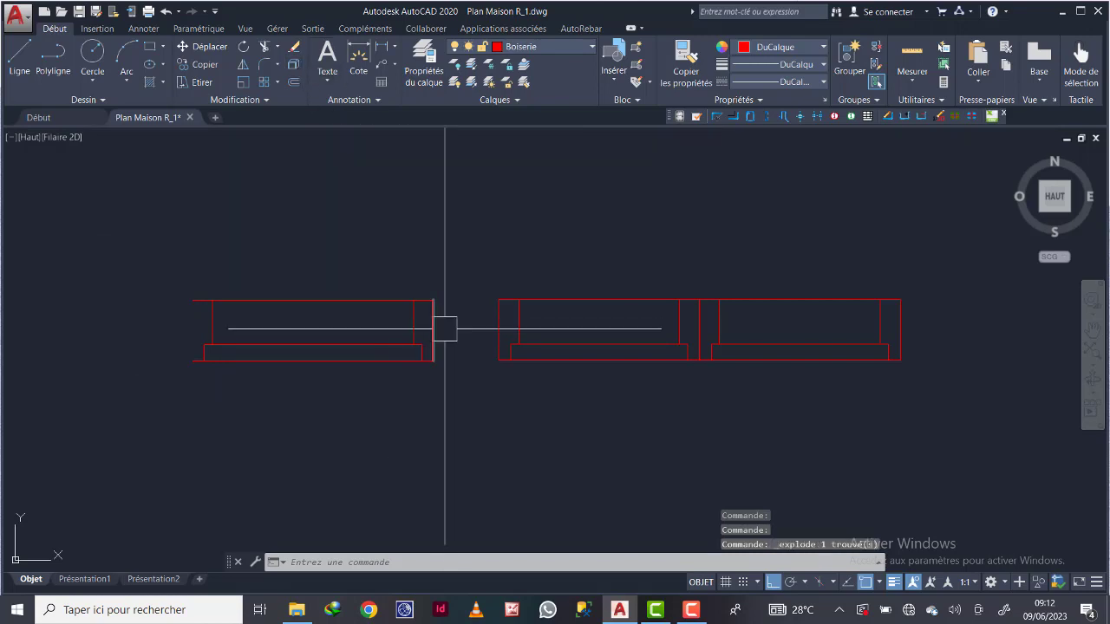
pyautogui.click(434, 331)
pyautogui.click(294, 49)
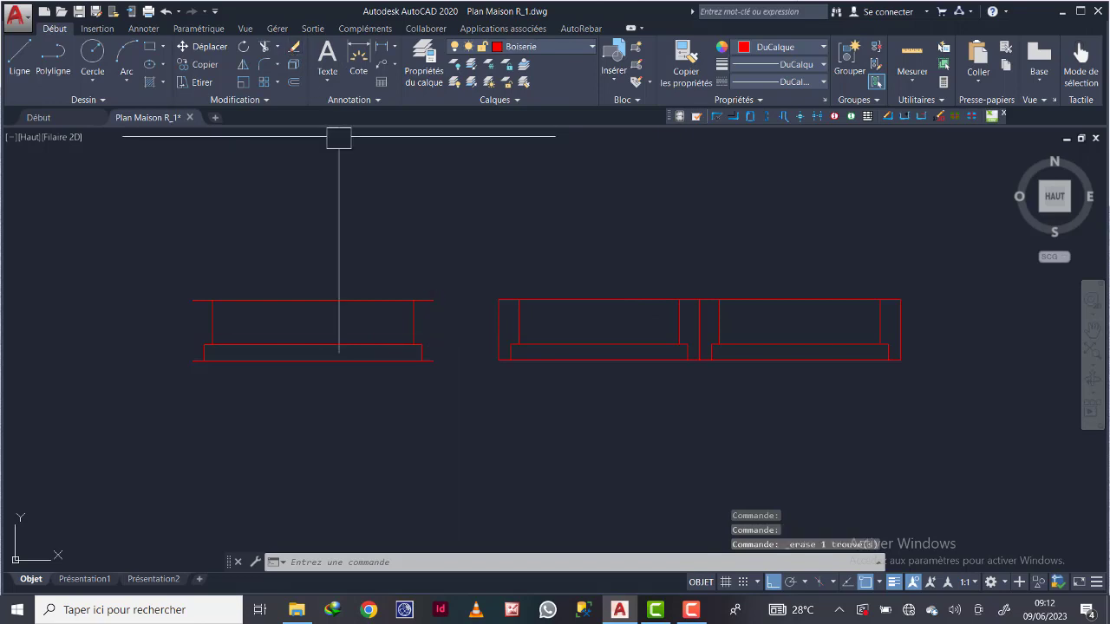
# Explode the two end jambs of the double-bay symbol and erase their outer vertical edges
pyautogui.click(497, 330)
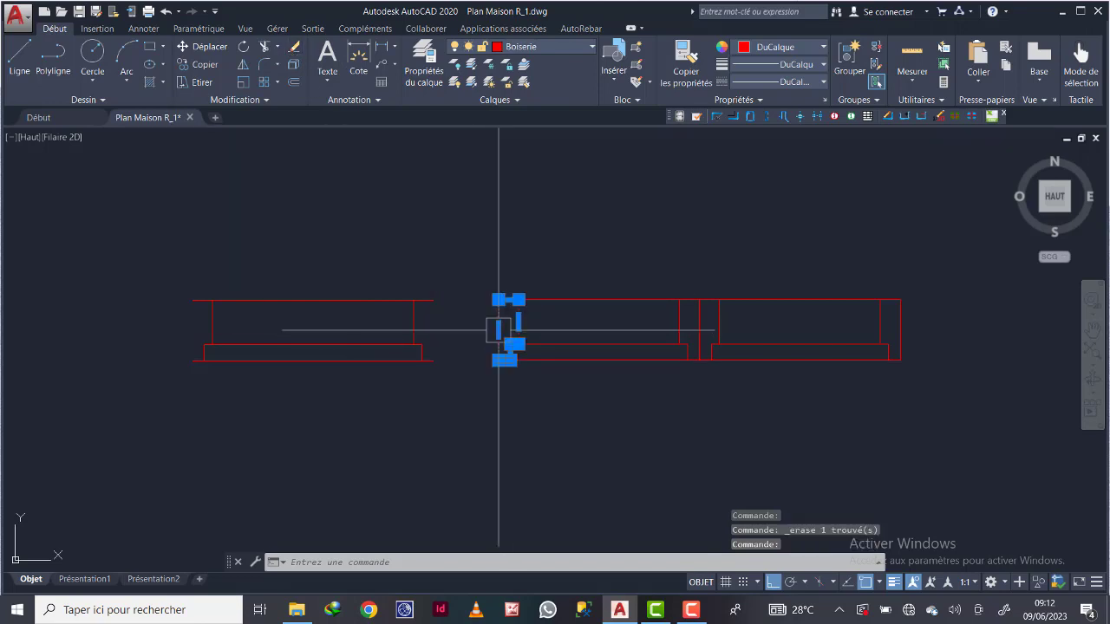
pyautogui.click(293, 65)
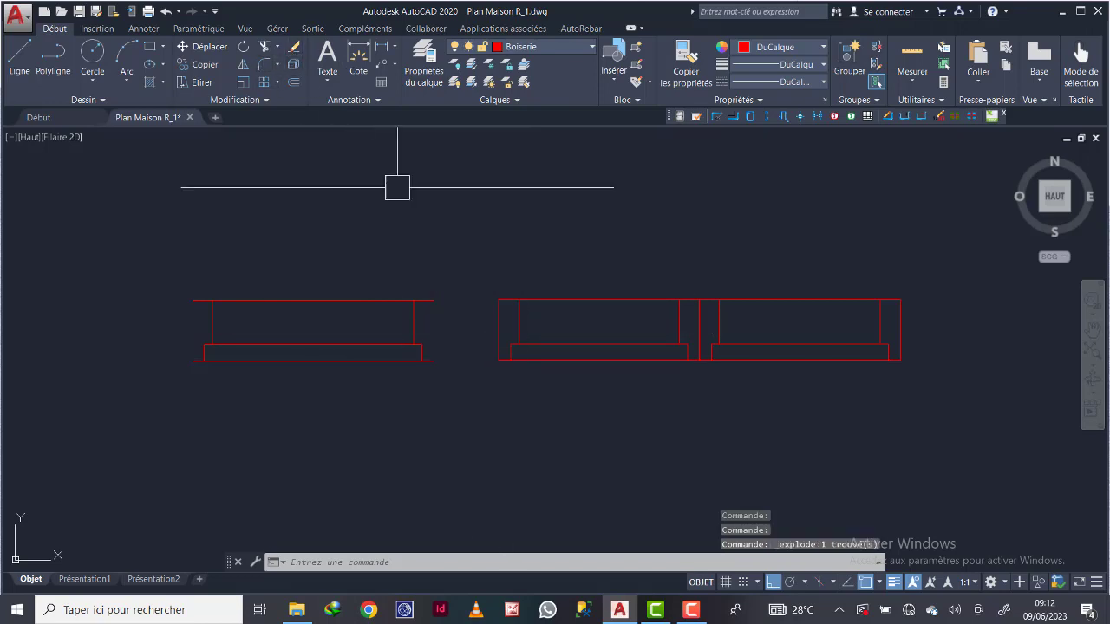
pyautogui.click(294, 50)
pyautogui.click(881, 340)
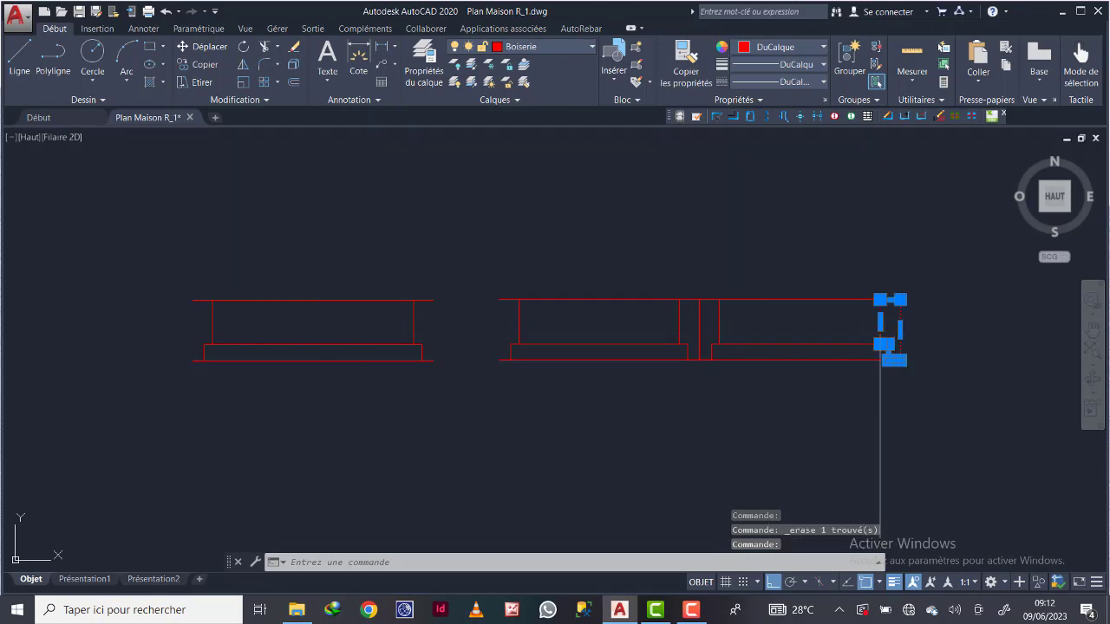
pyautogui.click(294, 65)
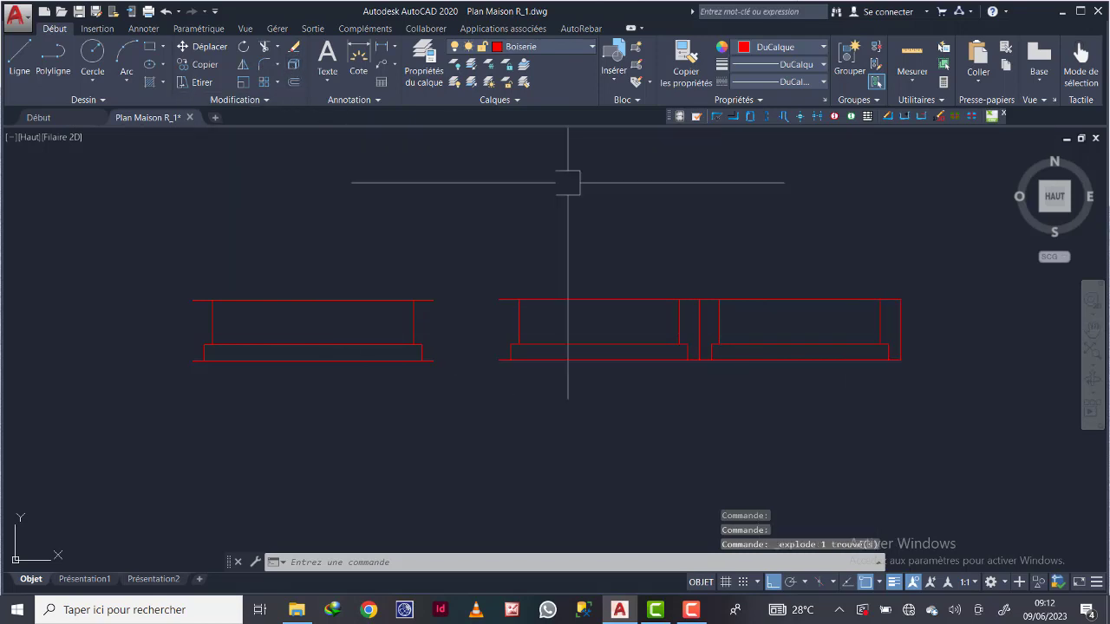
pyautogui.click(902, 346)
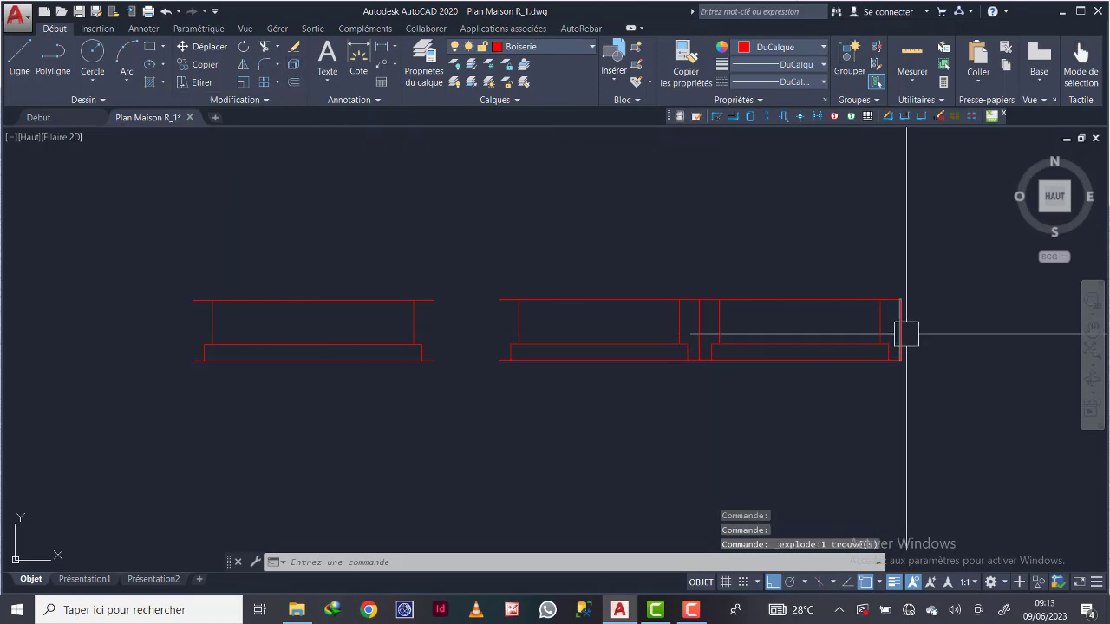
pyautogui.click(294, 50)
pyautogui.scroll(-4, 594, 391)
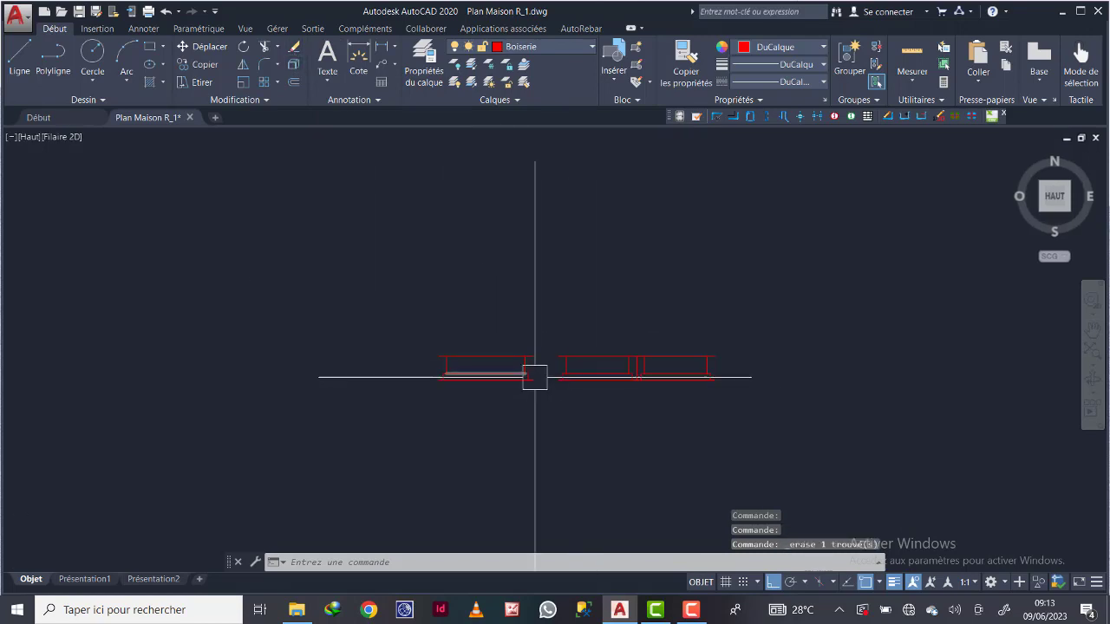
pyautogui.scroll(4, 525, 364)
pyautogui.scroll(3, 525, 364)
pyautogui.scroll(-2, 488, 376)
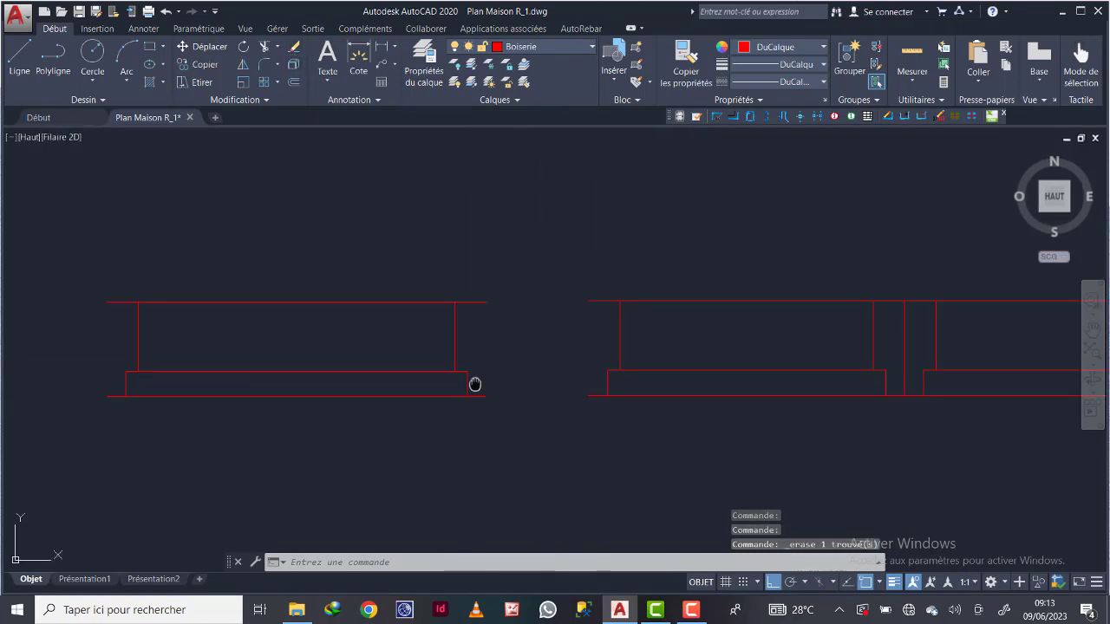
# Define the single-bay window symbol as a block named "Imposte 60", with its base point at the upper-left end
pyautogui.moveTo(474, 384); pyautogui.dragTo(495, 382, button='middle')
pyautogui.moveTo(542, 415)
pyautogui.mouseDown()
pyautogui.moveTo(124, 396)
pyautogui.moveTo(89, 298)
pyautogui.moveTo(408, 243)
pyautogui.moveTo(515, 248)
pyautogui.moveTo(507, 255)
pyautogui.mouseUp()
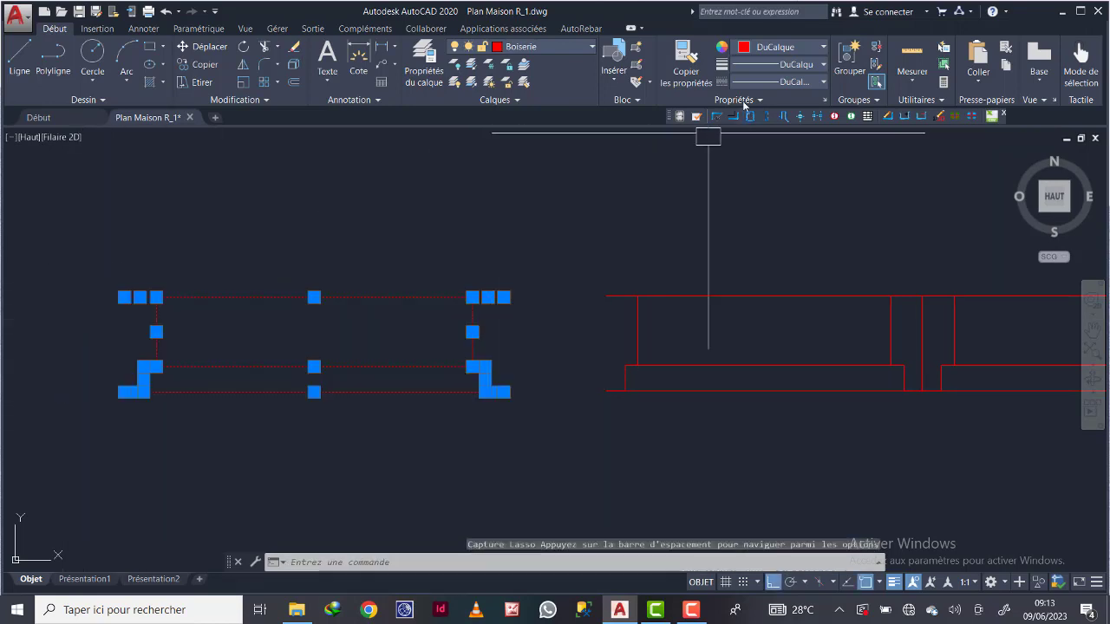
pyautogui.click(639, 52)
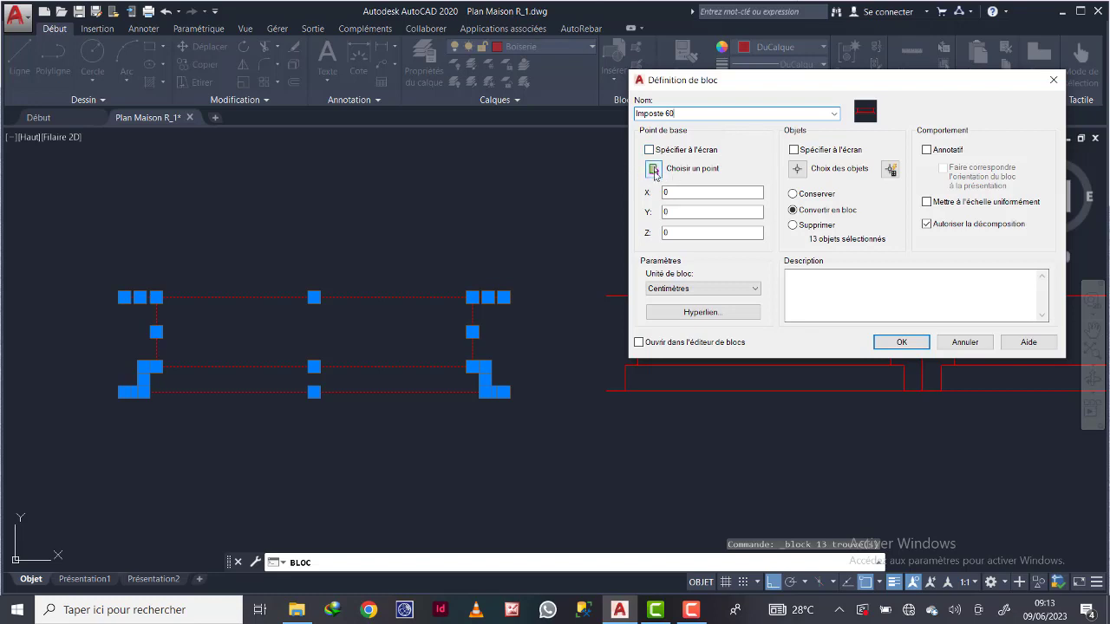
pyautogui.click(654, 169)
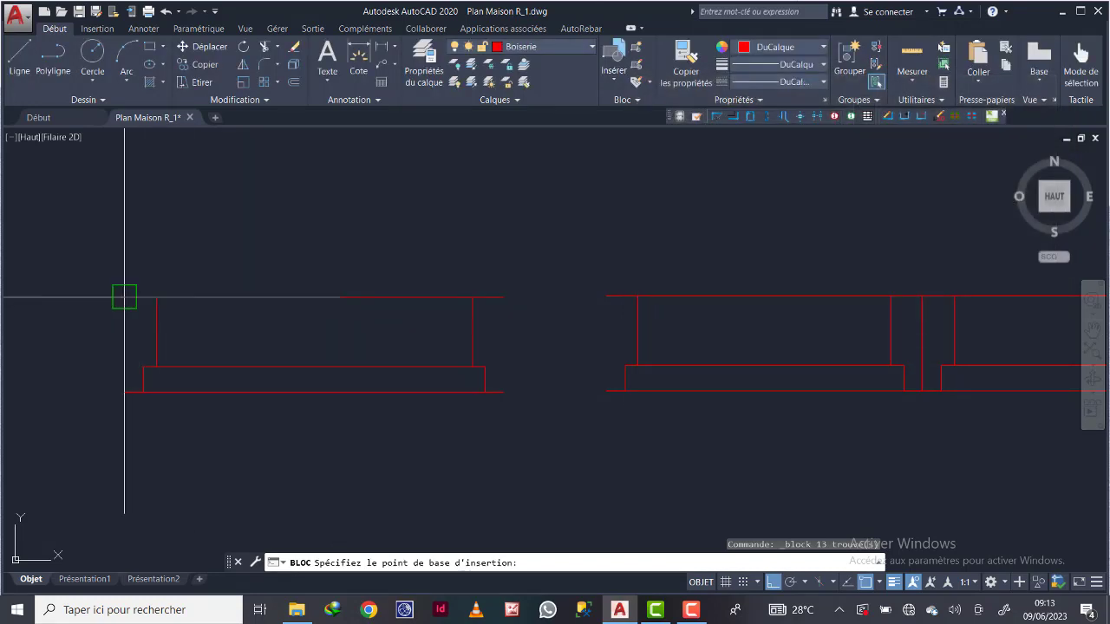
pyautogui.click(124, 297)
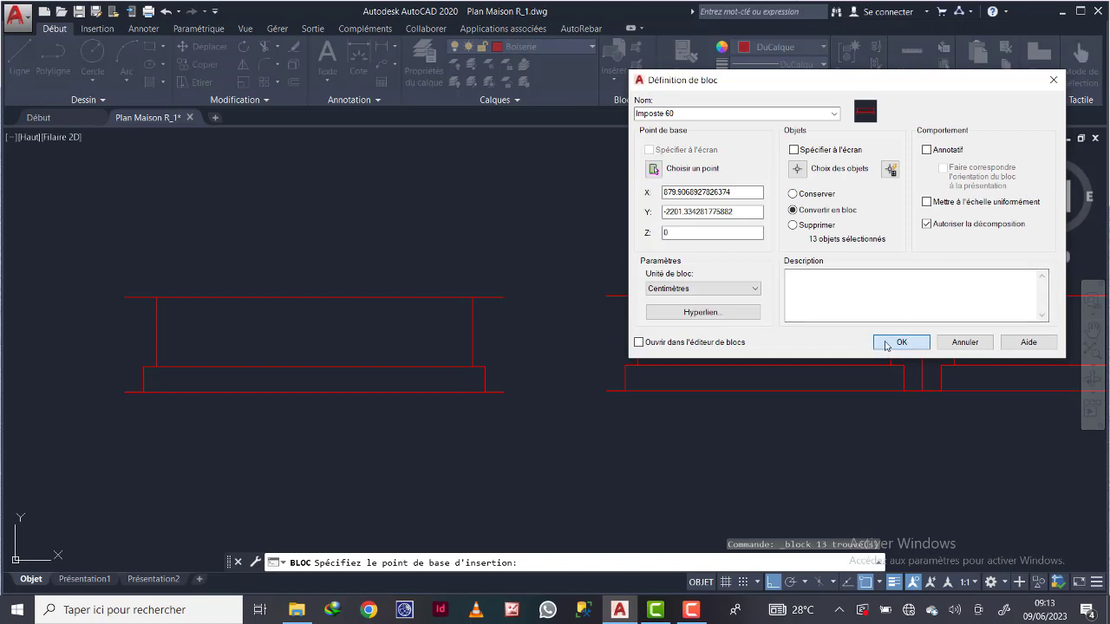
pyautogui.click(901, 343)
pyautogui.scroll(-1, 433, 354)
pyautogui.click(396, 318)
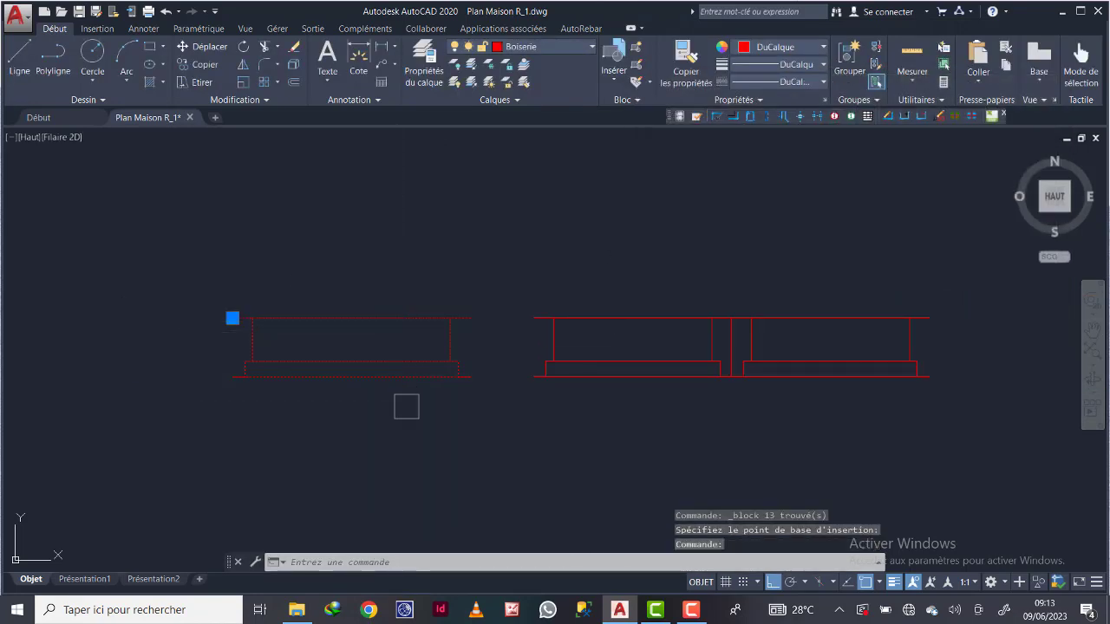
pyautogui.press('Escape')
# Define the double-bay window symbol as a block named "Fenetre double 100", with its base point at the upper-left end
pyautogui.click(643, 320)
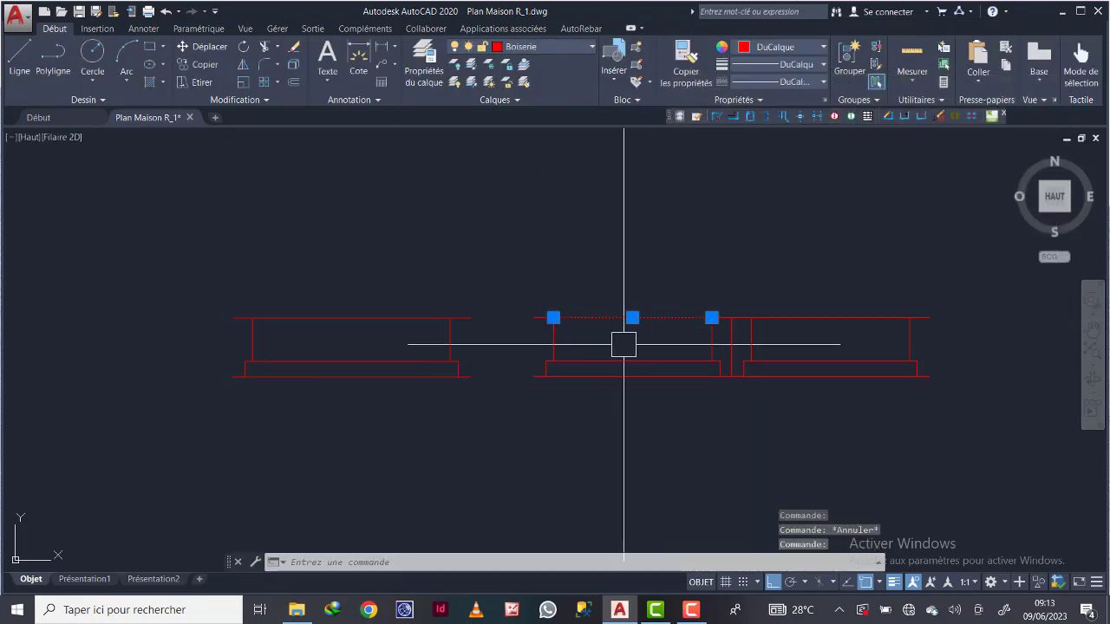
pyautogui.press('Escape')
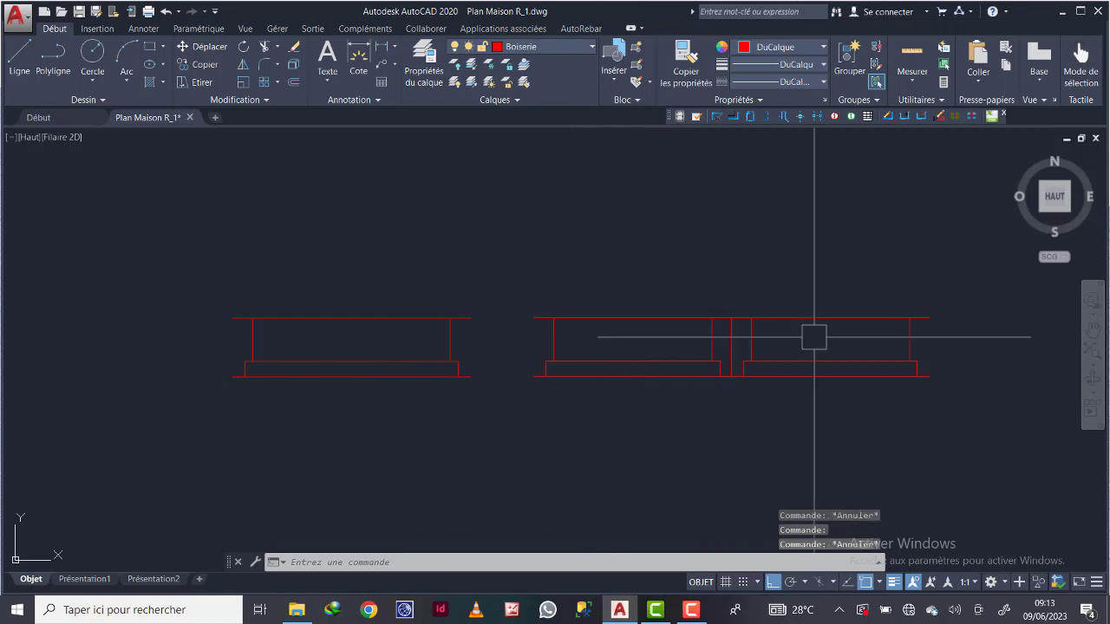
pyautogui.scroll(-1, 684, 346)
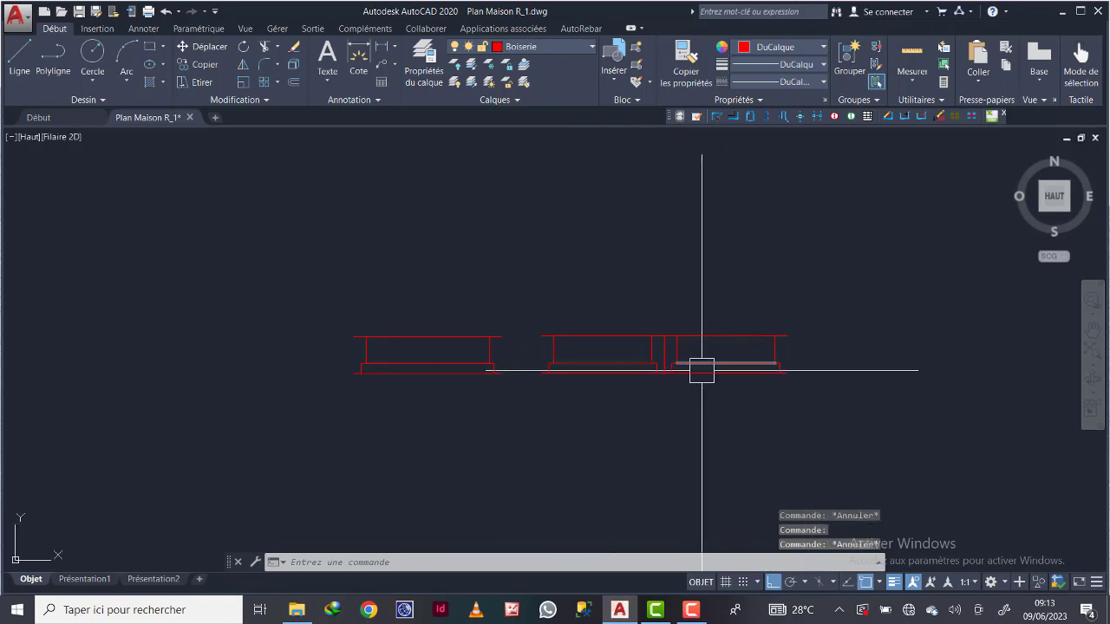
pyautogui.scroll(2, 685, 366)
pyautogui.moveTo(893, 390)
pyautogui.mouseDown()
pyautogui.moveTo(560, 392)
pyautogui.moveTo(433, 379)
pyautogui.moveTo(414, 358)
pyautogui.moveTo(453, 256)
pyautogui.moveTo(902, 248)
pyautogui.mouseUp()
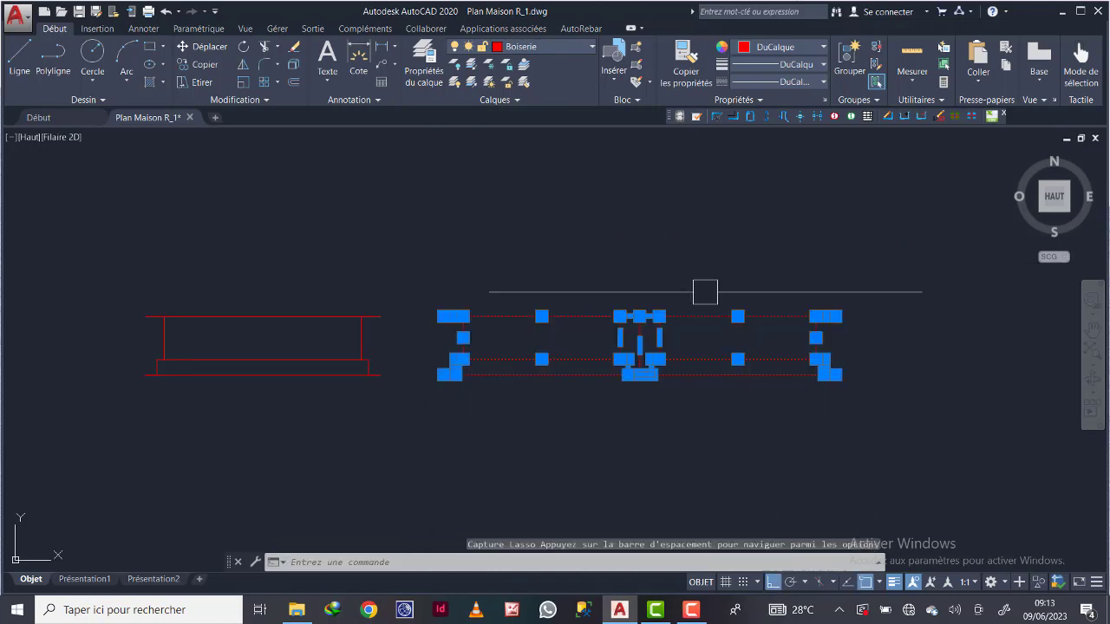
pyautogui.click(638, 47)
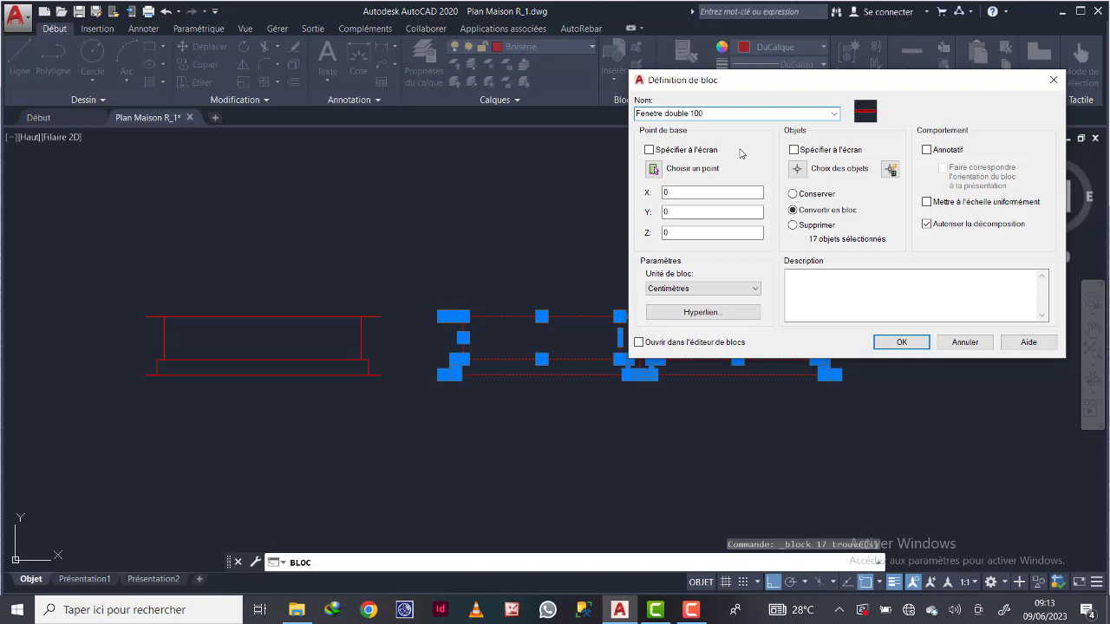
pyautogui.click(655, 169)
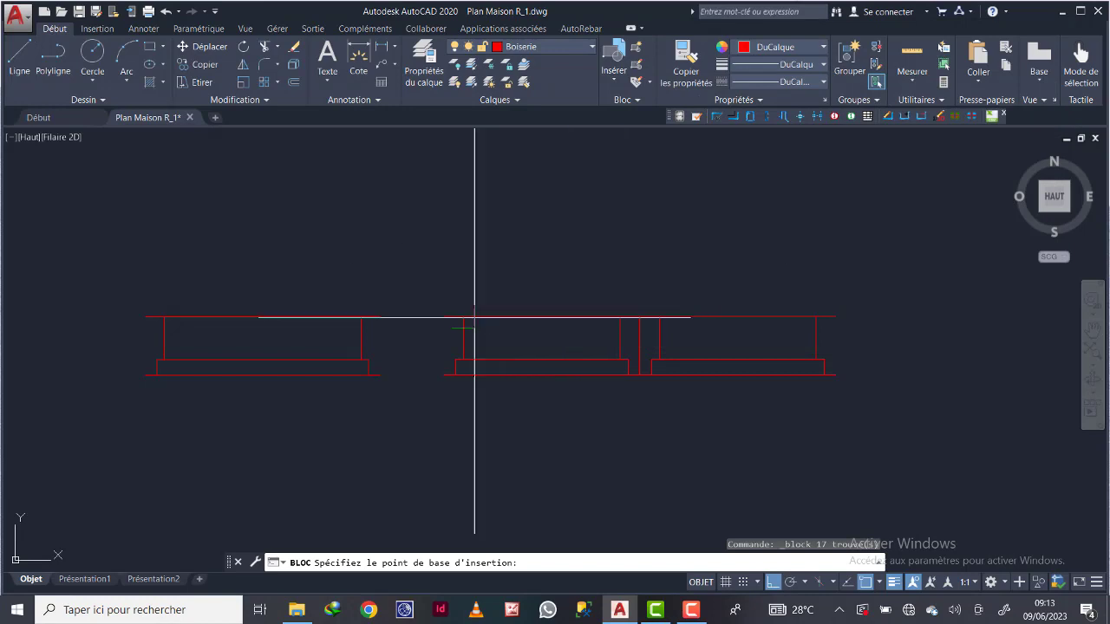
pyautogui.click(793, 250)
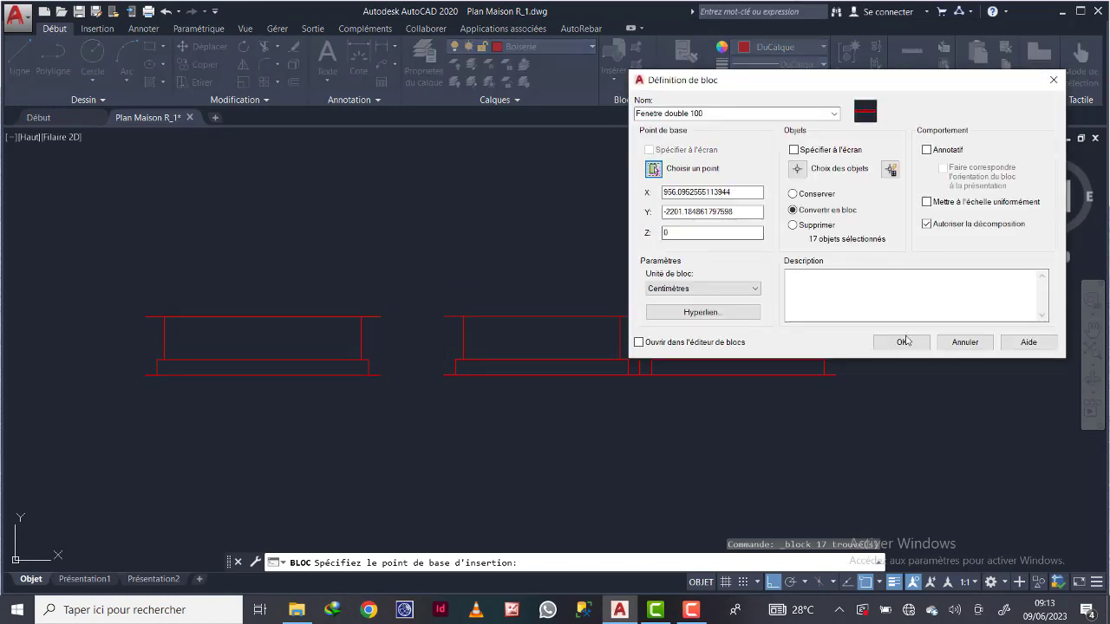
pyautogui.press('Return')
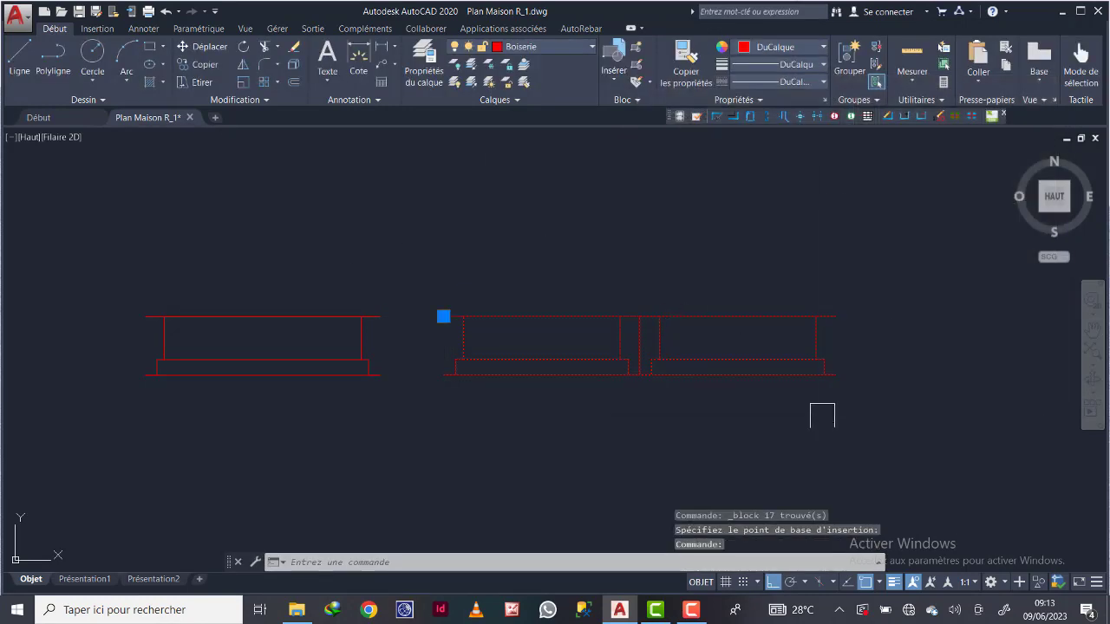
pyautogui.press('Escape')
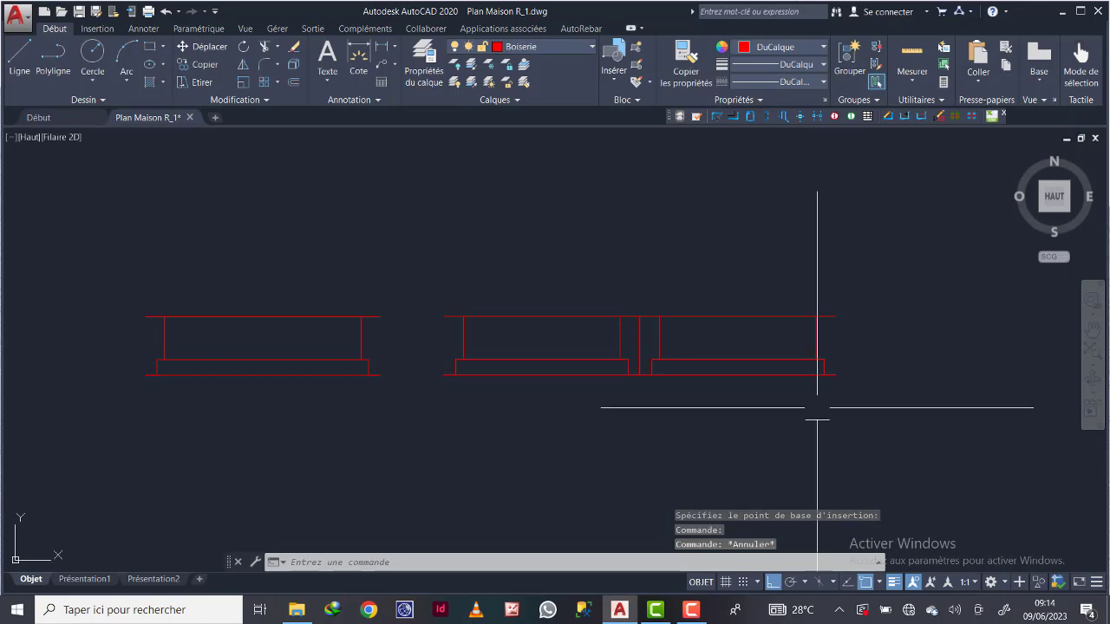
# Erase the two original window symbols from the drawing area
pyautogui.click(667, 343)
pyautogui.click(376, 315)
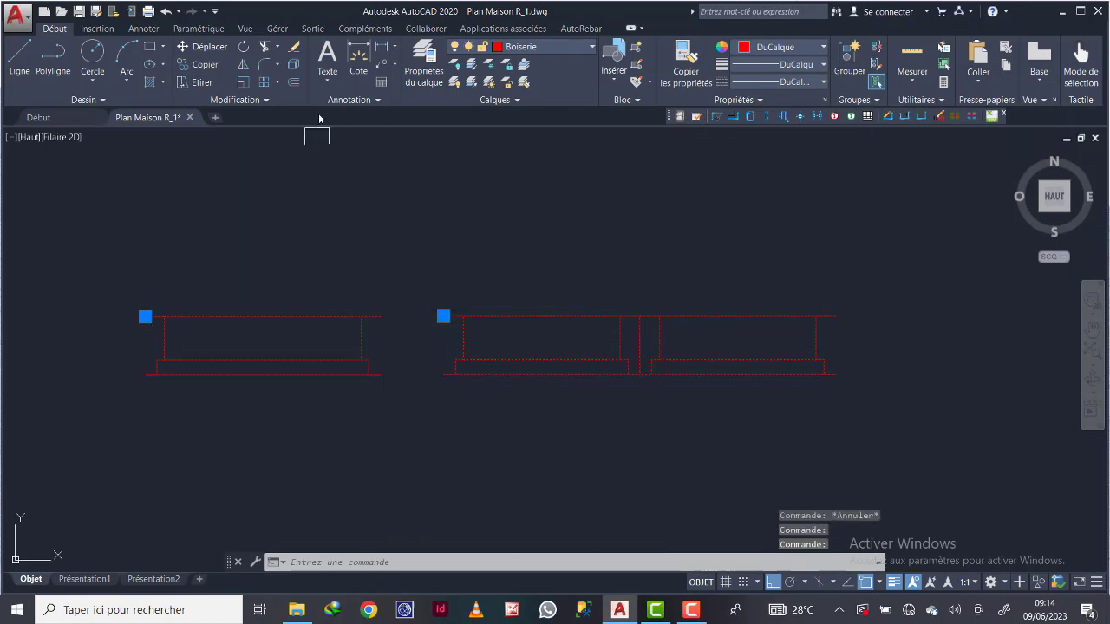
pyautogui.click(294, 49)
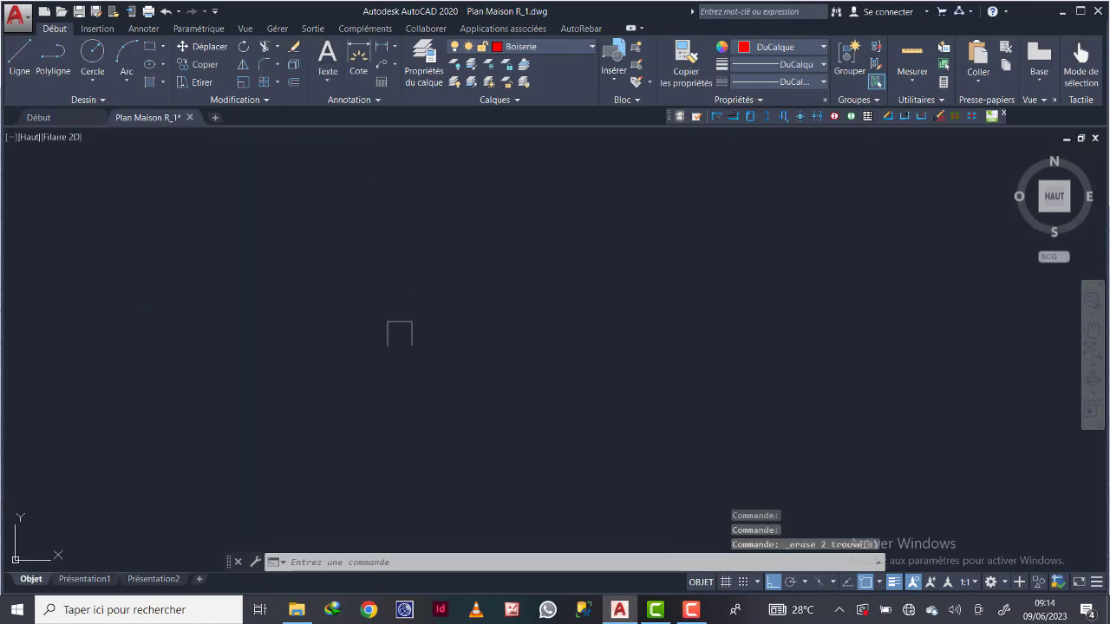
# Insert the "Fenetre double 100" block into the wall opening on axis E between axes 2 and 3, at the opening's upper-left corner
pyautogui.scroll(-5, 396, 329)
pyautogui.moveTo(465, 327); pyautogui.dragTo(379, 485, button='middle')
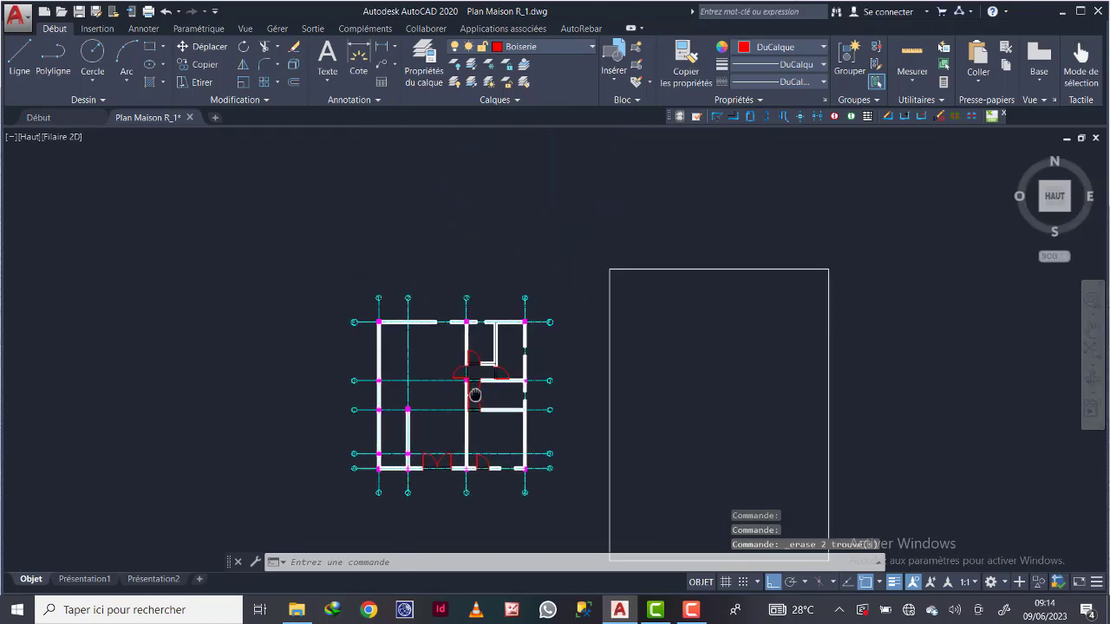
pyautogui.scroll(5, 472, 368)
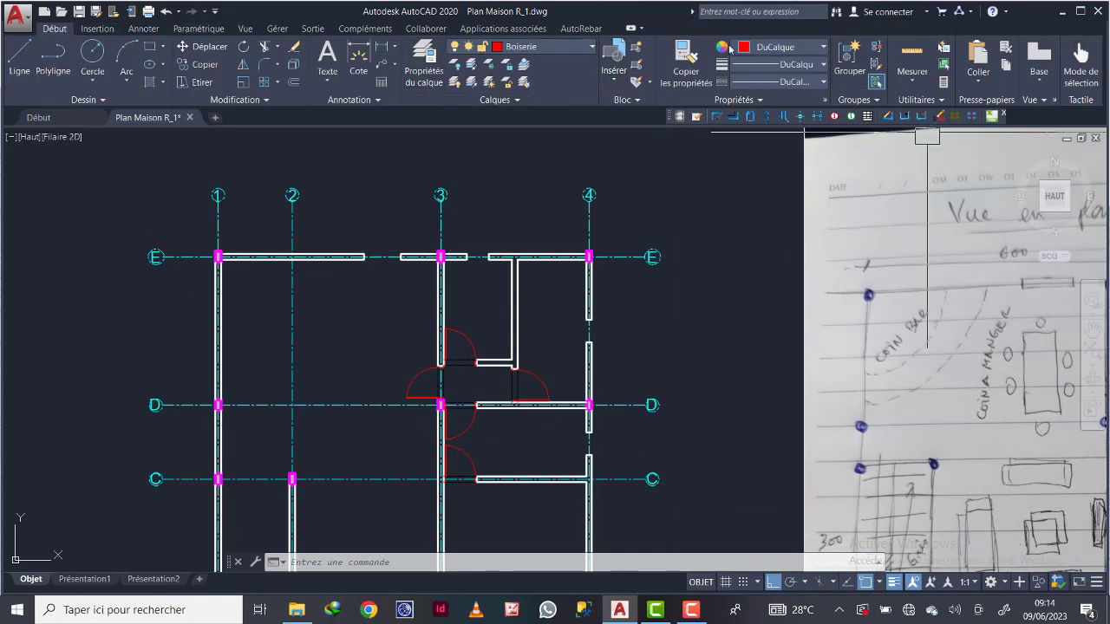
pyautogui.click(617, 80)
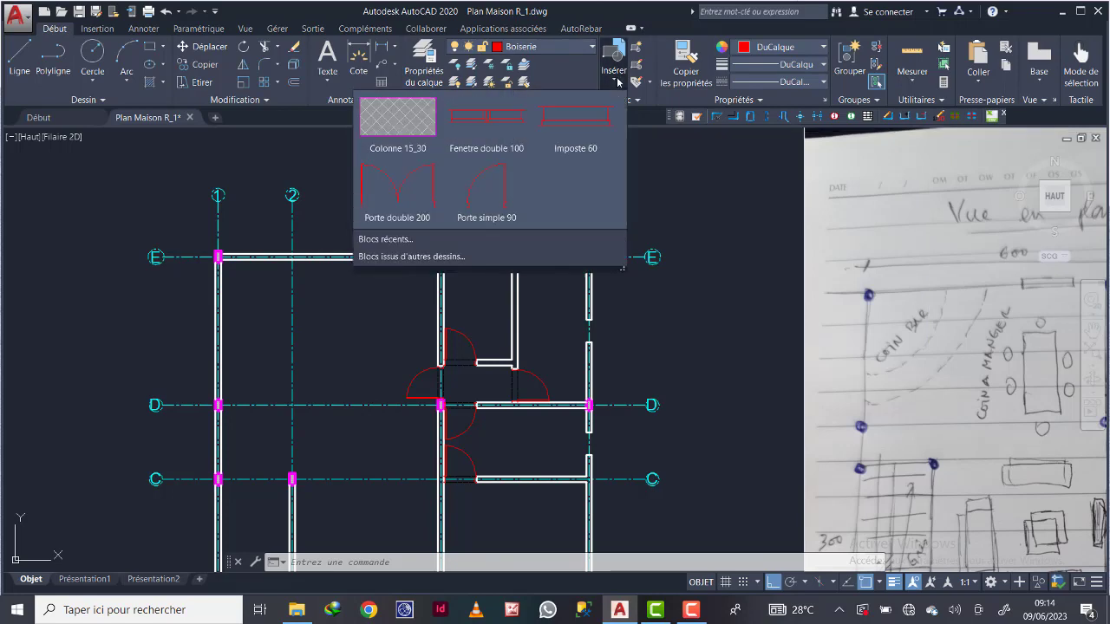
pyautogui.click(482, 119)
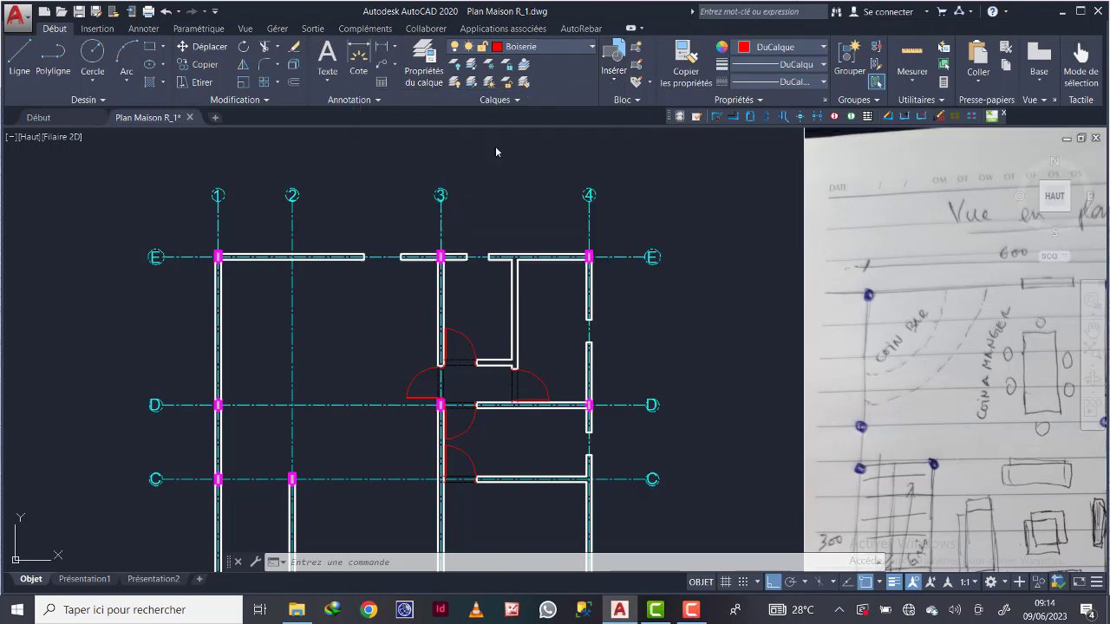
pyautogui.scroll(10, 486, 252)
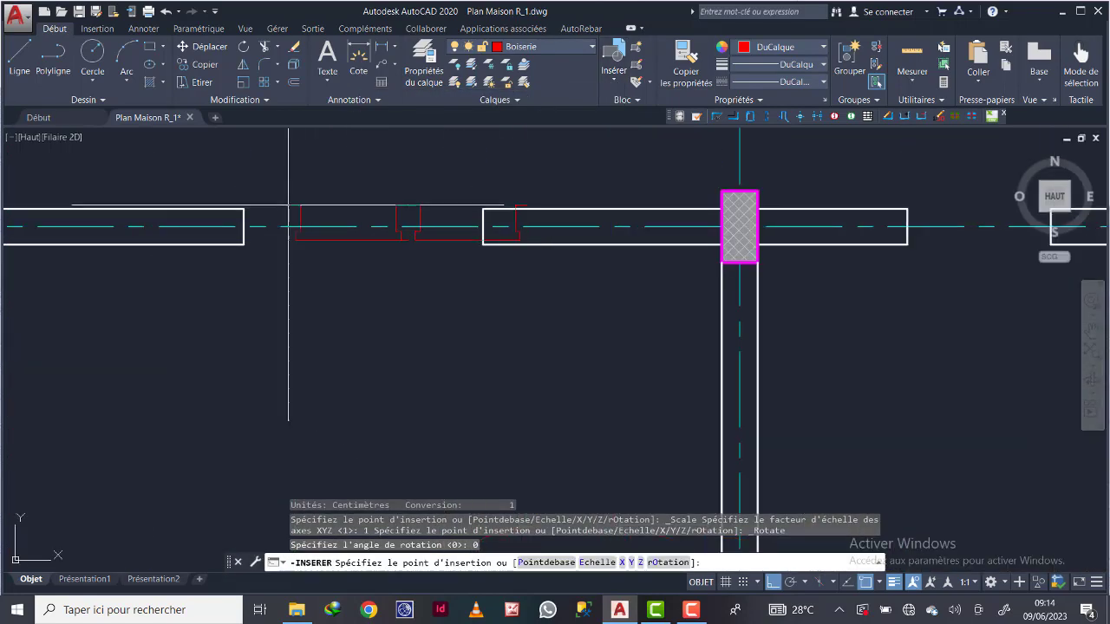
pyautogui.click(182, 205)
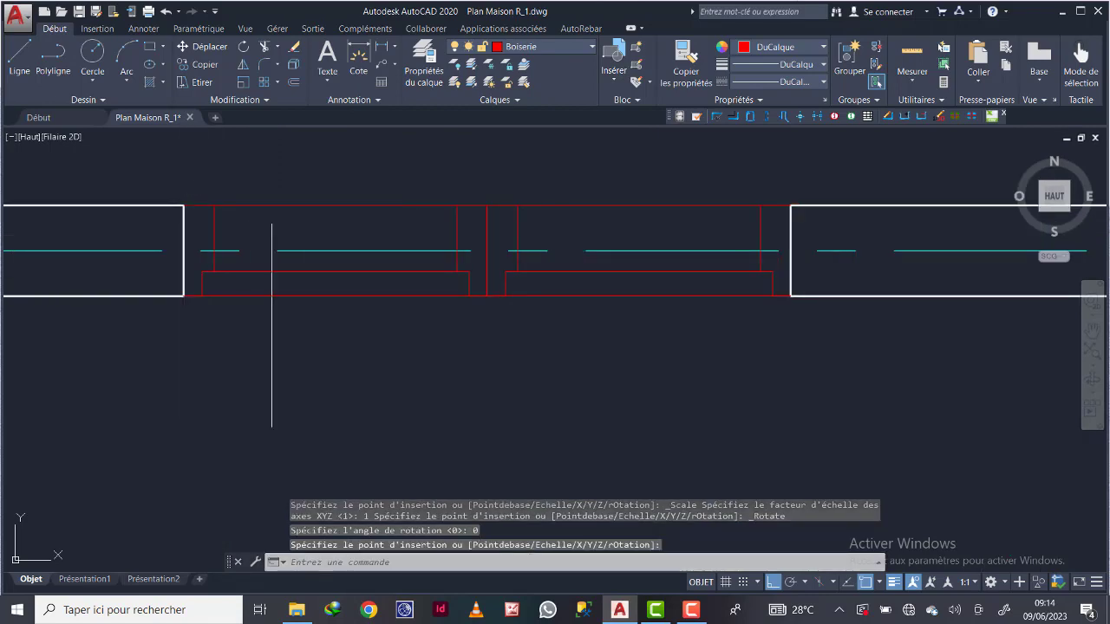
# Copy the double window from its upper-left corner to the upper-left corner of the free opening on axis A, between axes 3 and 4
pyautogui.scroll(-6, 456, 362)
pyautogui.scroll(6, 555, 343)
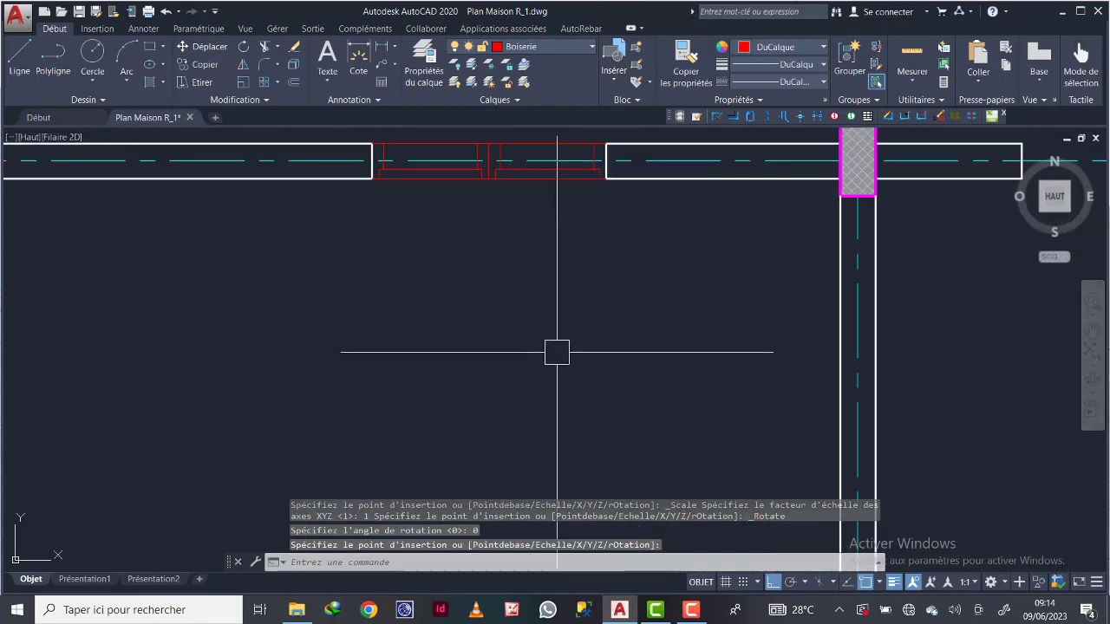
pyautogui.moveTo(508, 191); pyautogui.dragTo(512, 289, button='middle')
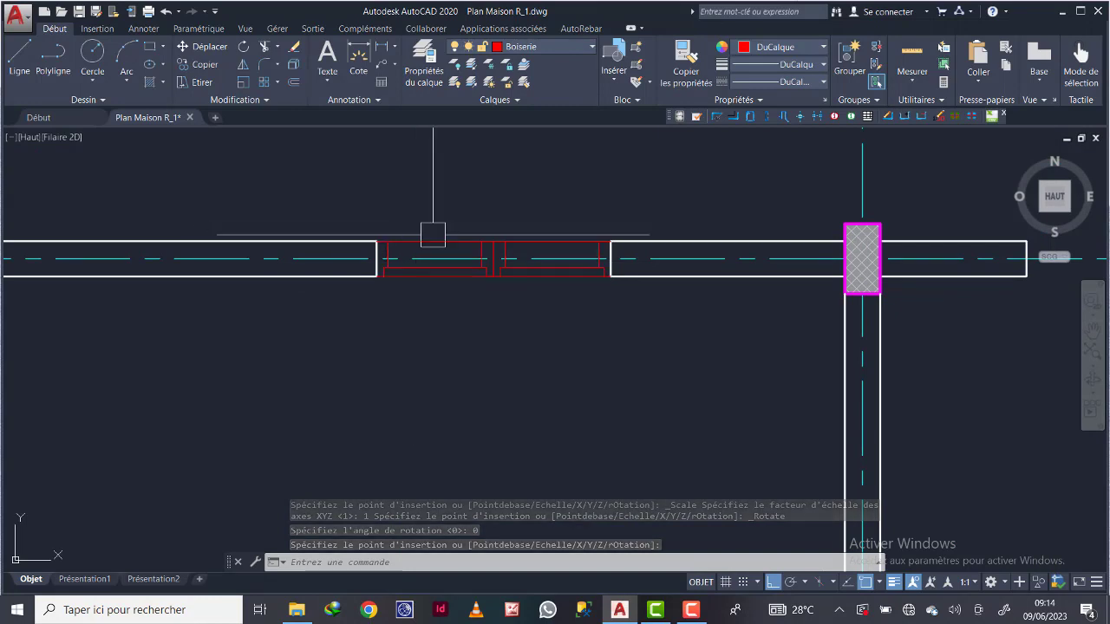
pyautogui.click(434, 241)
pyautogui.scroll(-3, 498, 198)
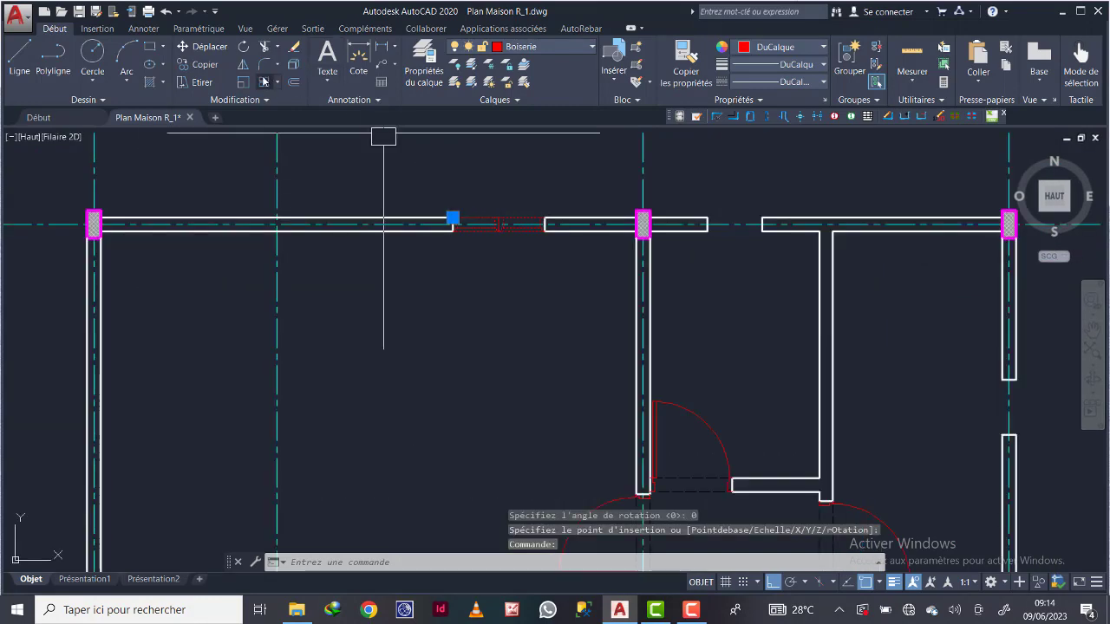
pyautogui.click(181, 65)
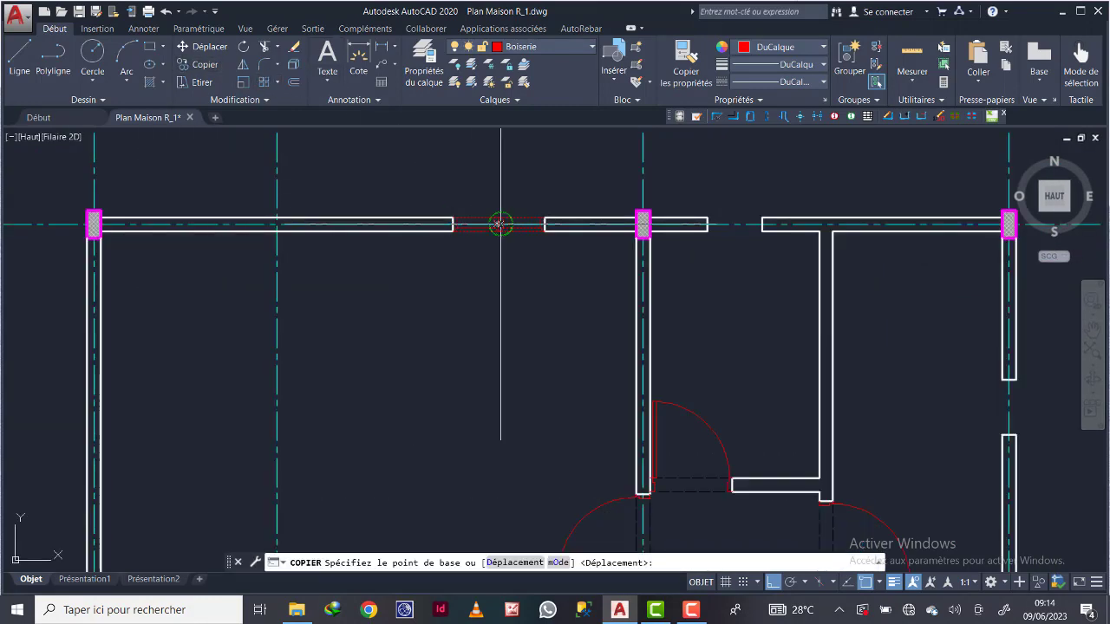
pyautogui.scroll(6, 503, 223)
pyautogui.click(394, 192)
pyautogui.scroll(-8, 483, 198)
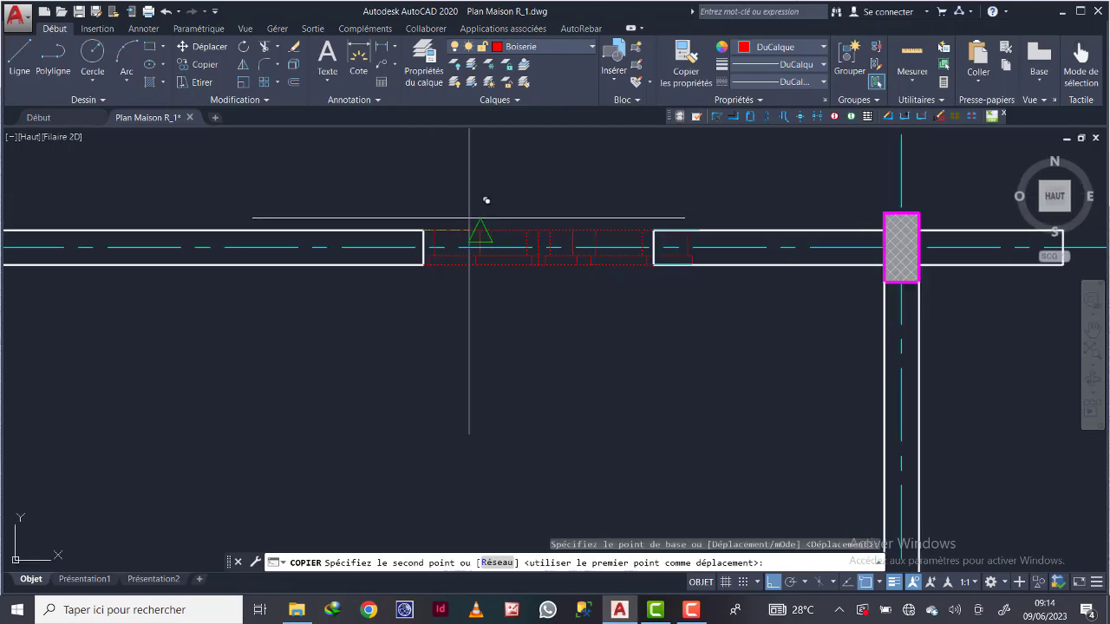
pyautogui.moveTo(623, 432); pyautogui.dragTo(568, 176, button='middle')
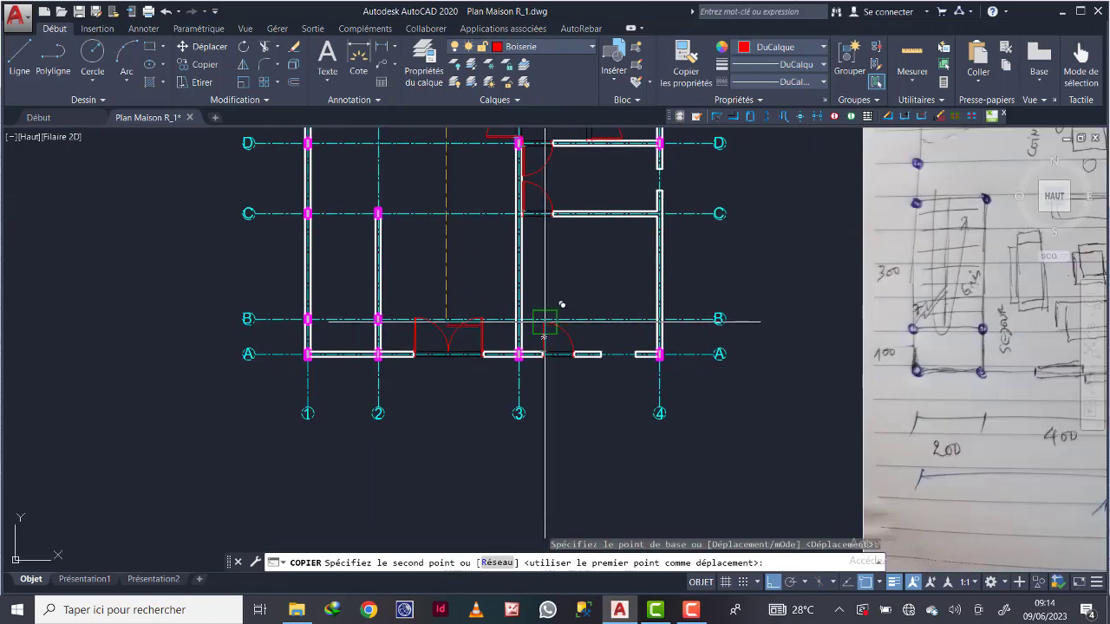
pyautogui.scroll(5, 580, 344)
pyautogui.scroll(5, 665, 334)
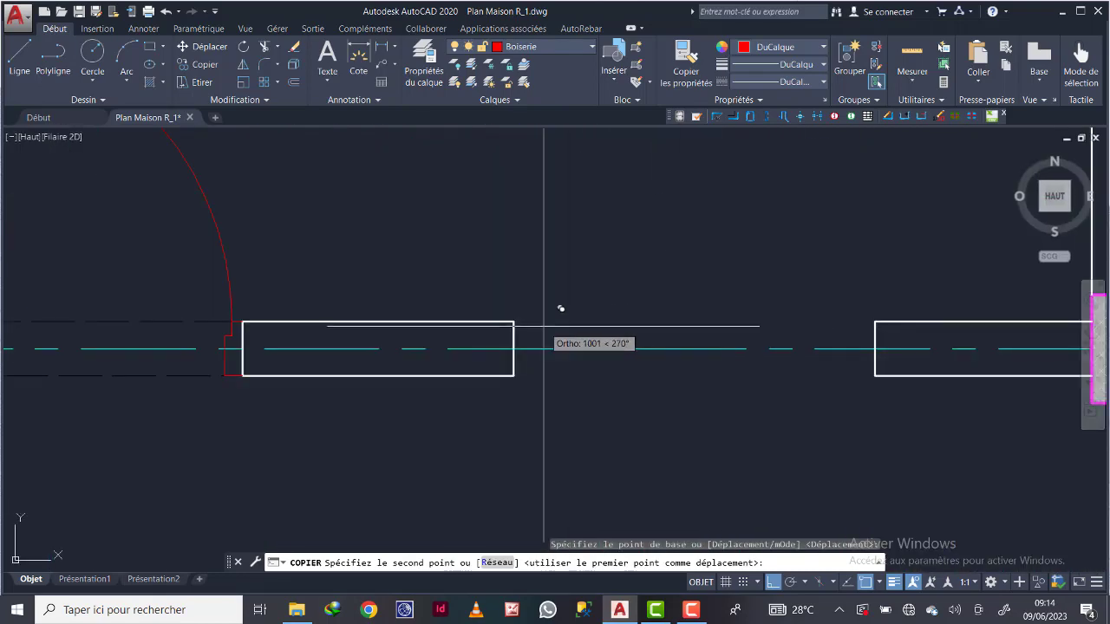
pyautogui.click(513, 322)
pyautogui.scroll(-6, 404, 375)
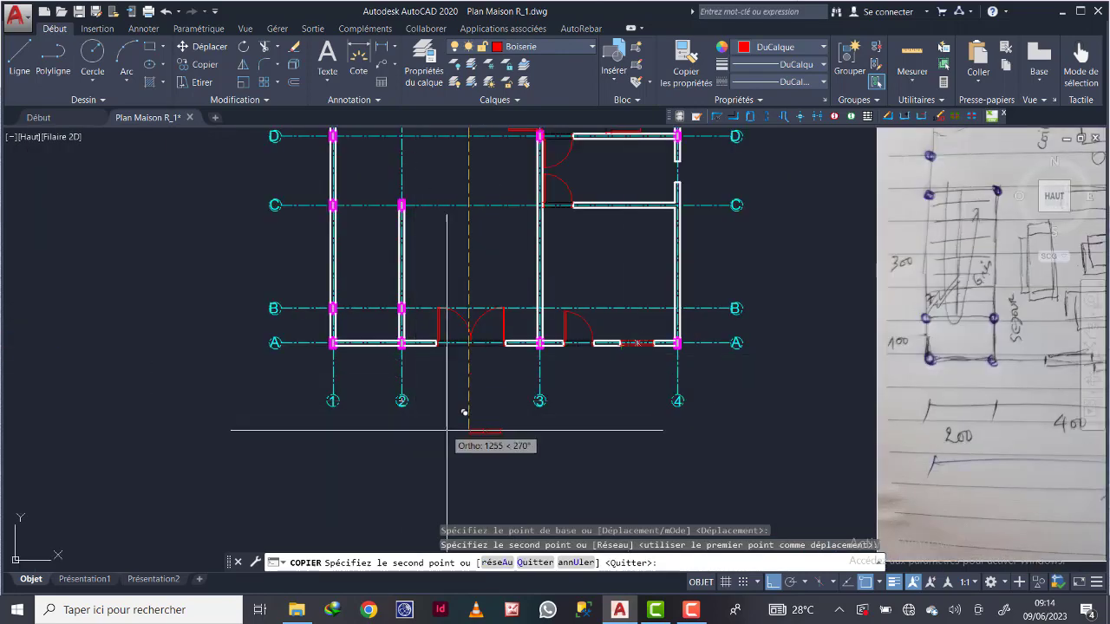
pyautogui.press('Escape')
# Insert the "Imposte 60" block into the wall opening on axis E between axes 3 and 4, at the opening's upper-left corner
pyautogui.scroll(-5, 538, 288)
pyautogui.scroll(7, 537, 288)
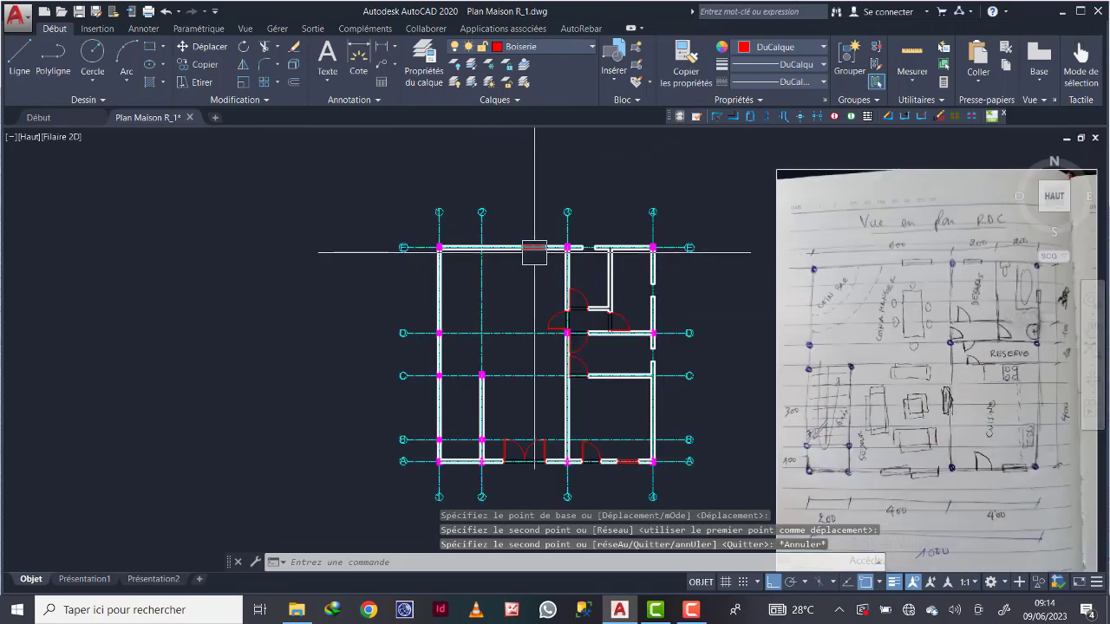
pyautogui.scroll(2, 611, 255)
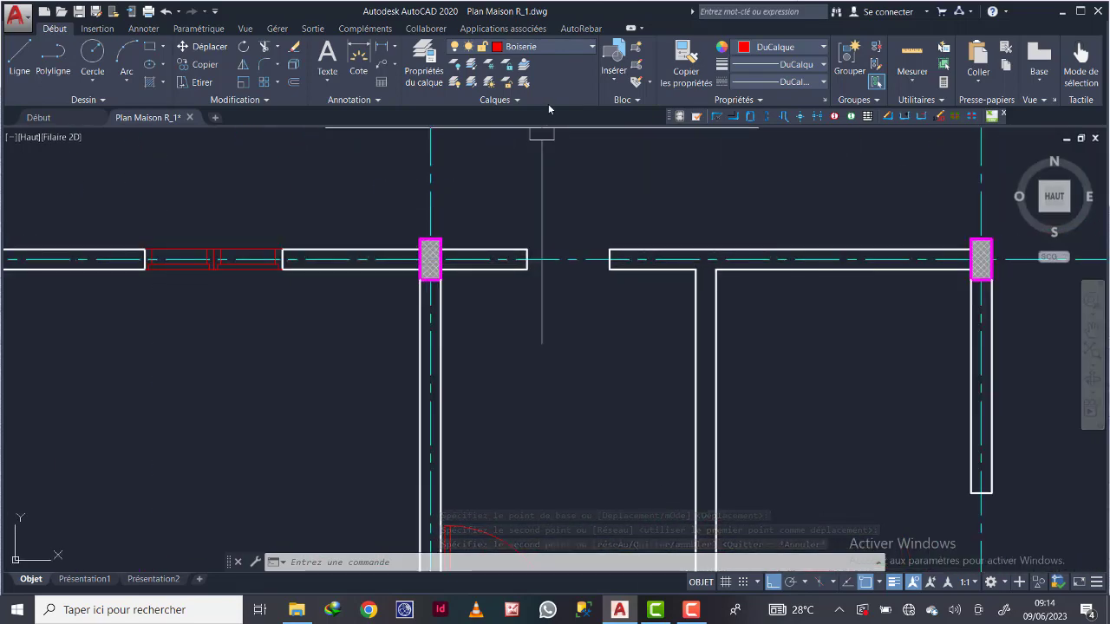
pyautogui.click(621, 78)
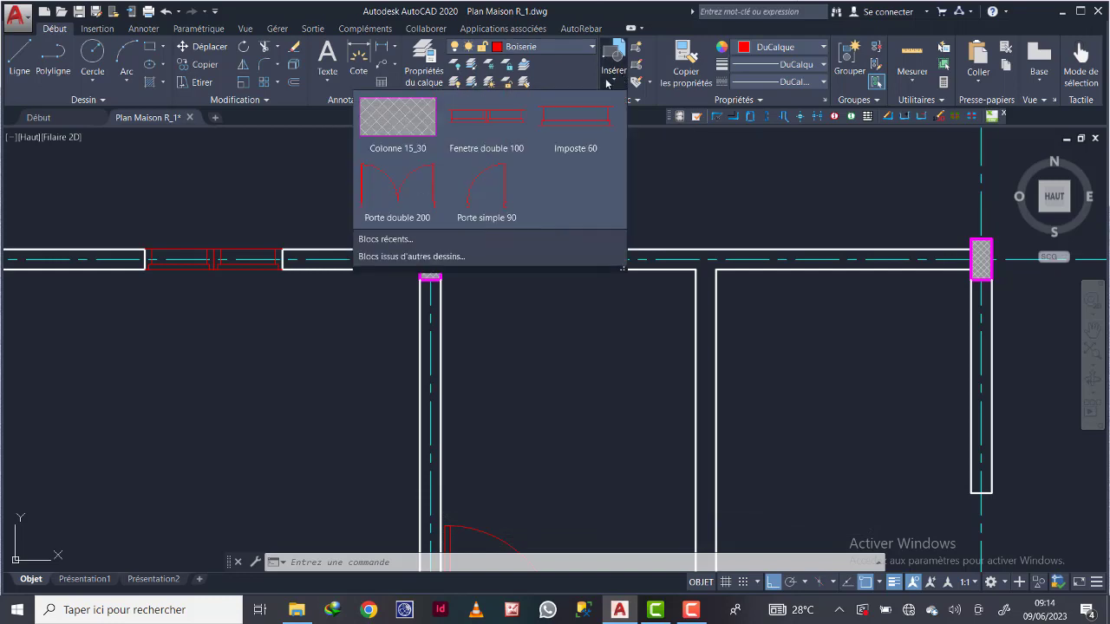
pyautogui.click(578, 121)
pyautogui.scroll(4, 445, 209)
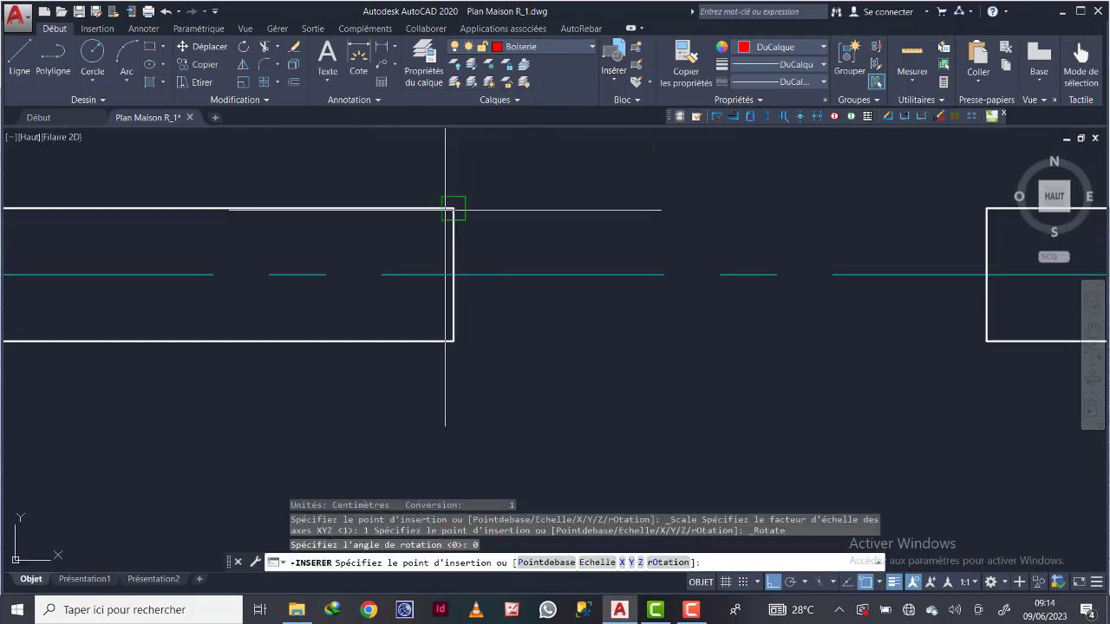
pyautogui.click(452, 209)
pyautogui.scroll(-6, 566, 363)
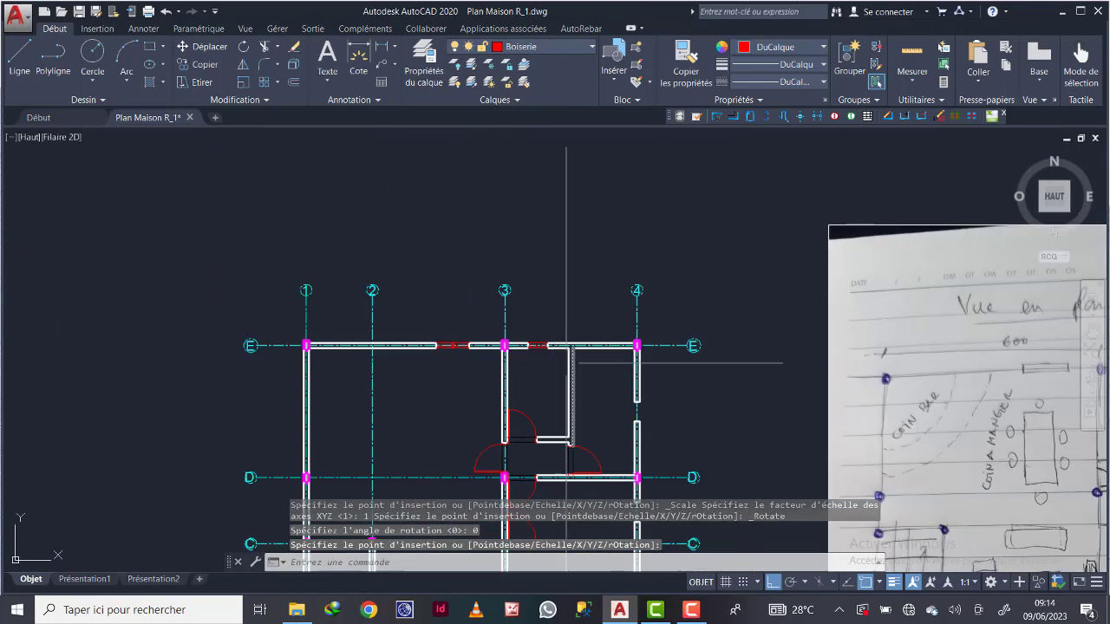
# Copy the small window on axis E, between axes 3 and 4, horizontally to the free space beyond axis bubble E
pyautogui.moveTo(624, 522); pyautogui.dragTo(571, 373, button='middle')
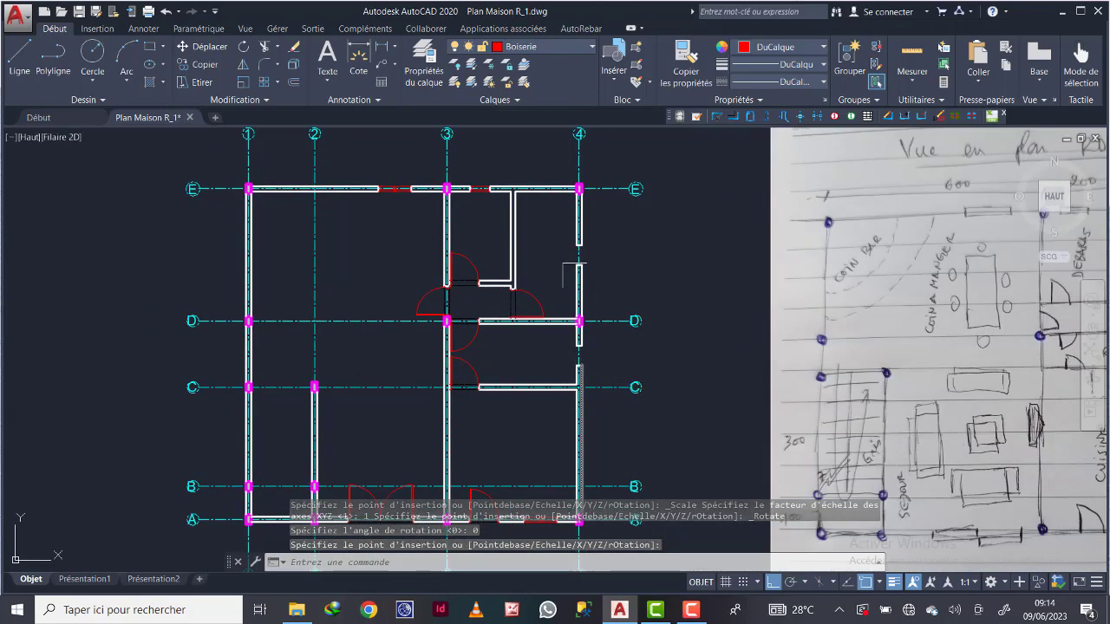
pyautogui.scroll(4, 495, 228)
pyautogui.moveTo(449, 179); pyautogui.dragTo(445, 325, button='middle')
pyautogui.scroll(4, 444, 325)
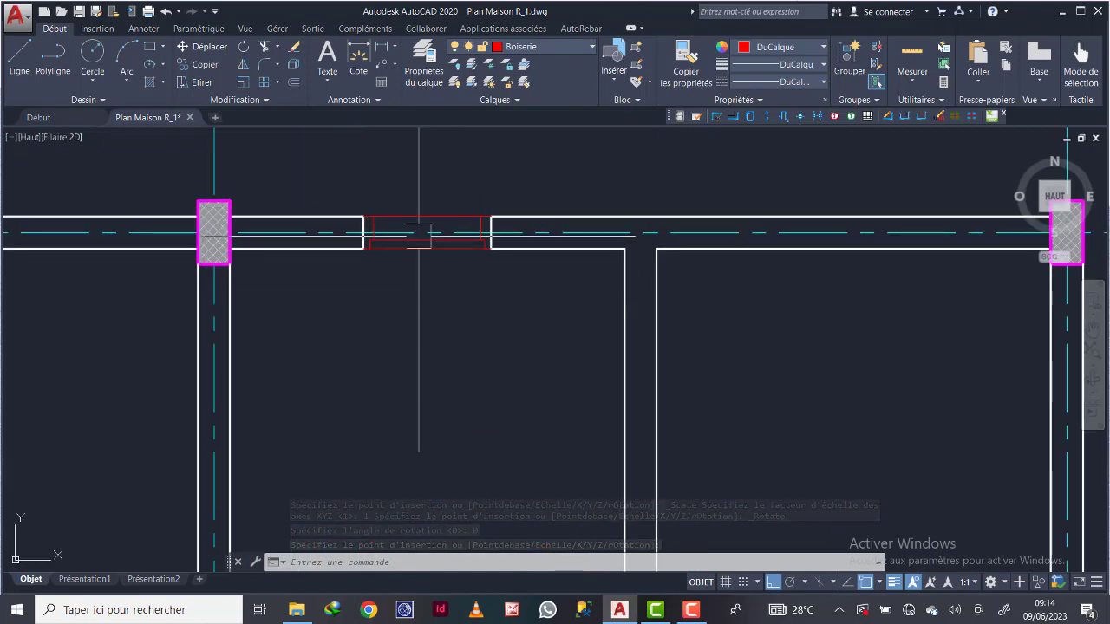
pyautogui.click(421, 221)
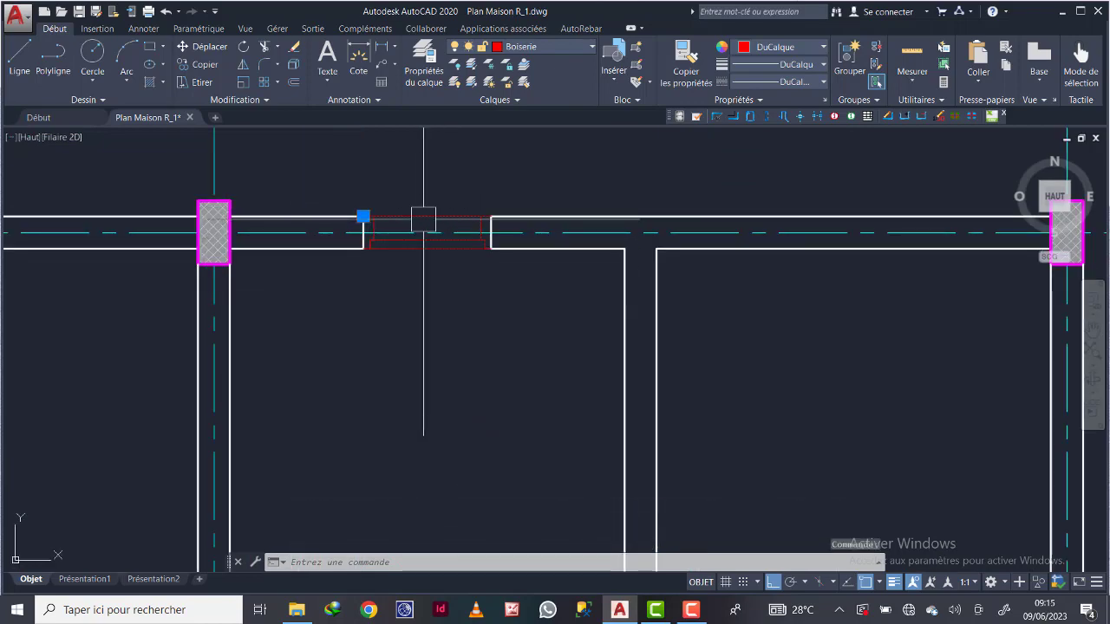
pyautogui.click(190, 65)
pyautogui.click(426, 217)
pyautogui.scroll(-6, 495, 372)
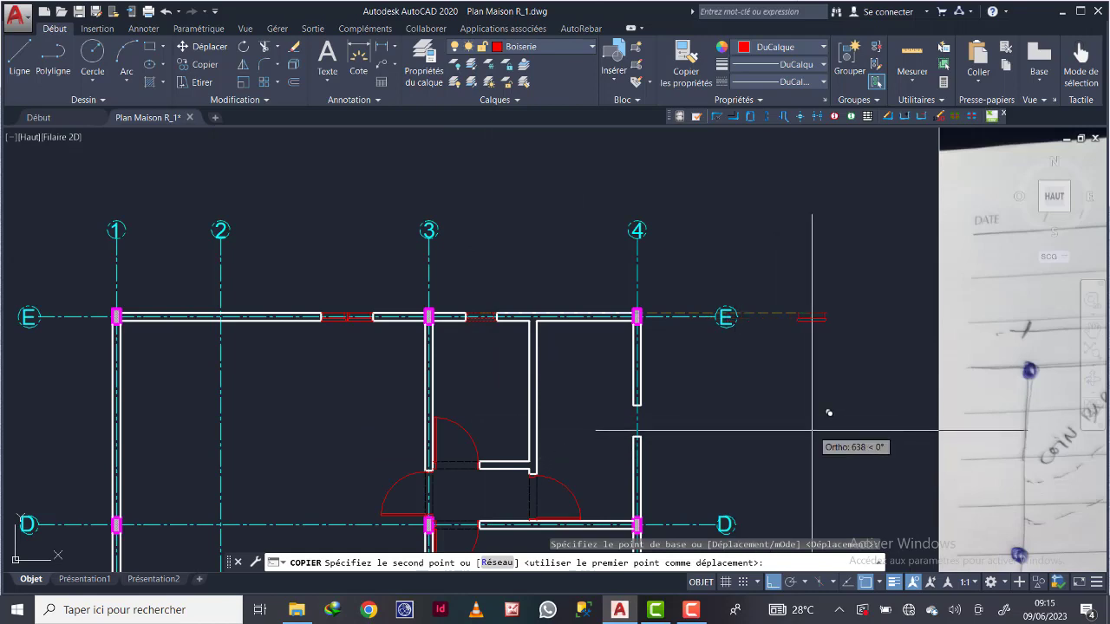
pyautogui.click(767, 430)
pyautogui.press('Escape')
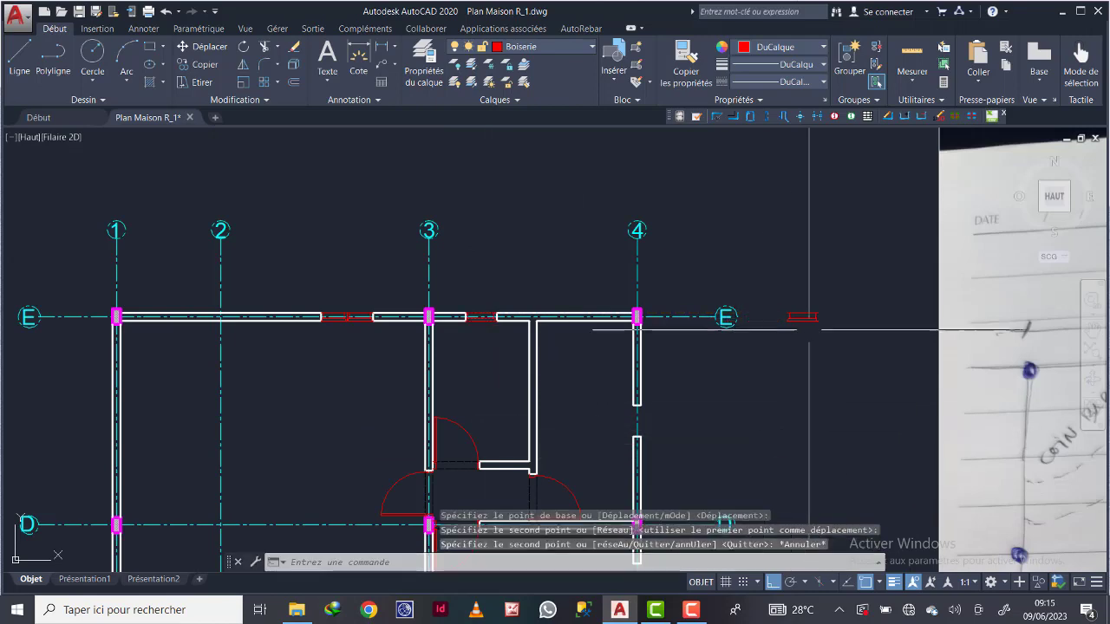
# Rotate the spare copy of the small window by 270° so it stands vertically
pyautogui.scroll(4, 804, 317)
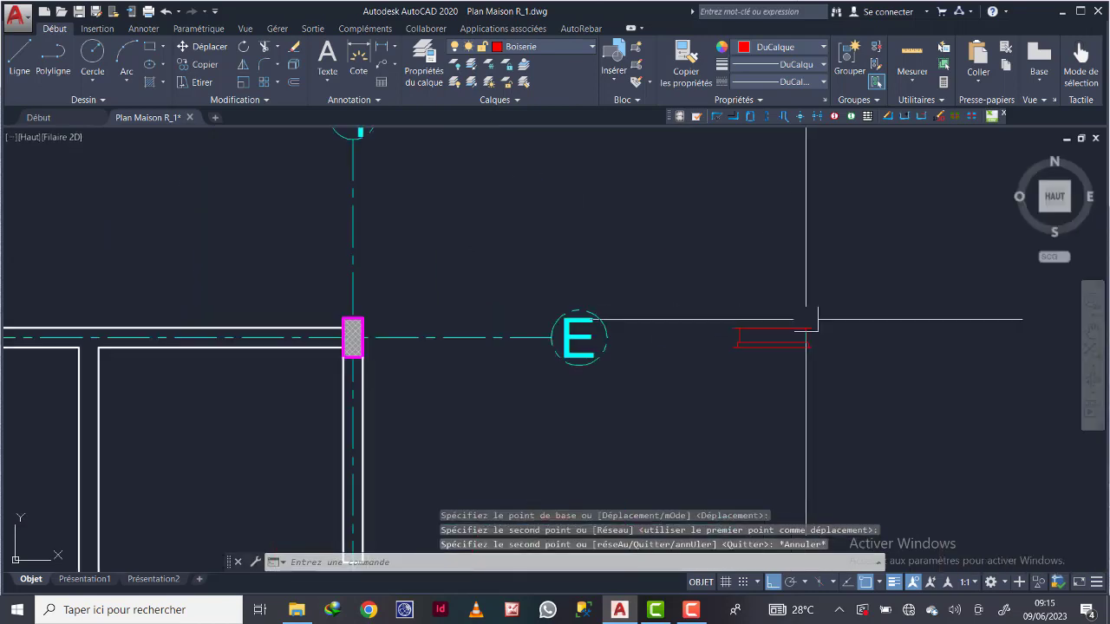
pyautogui.click(243, 47)
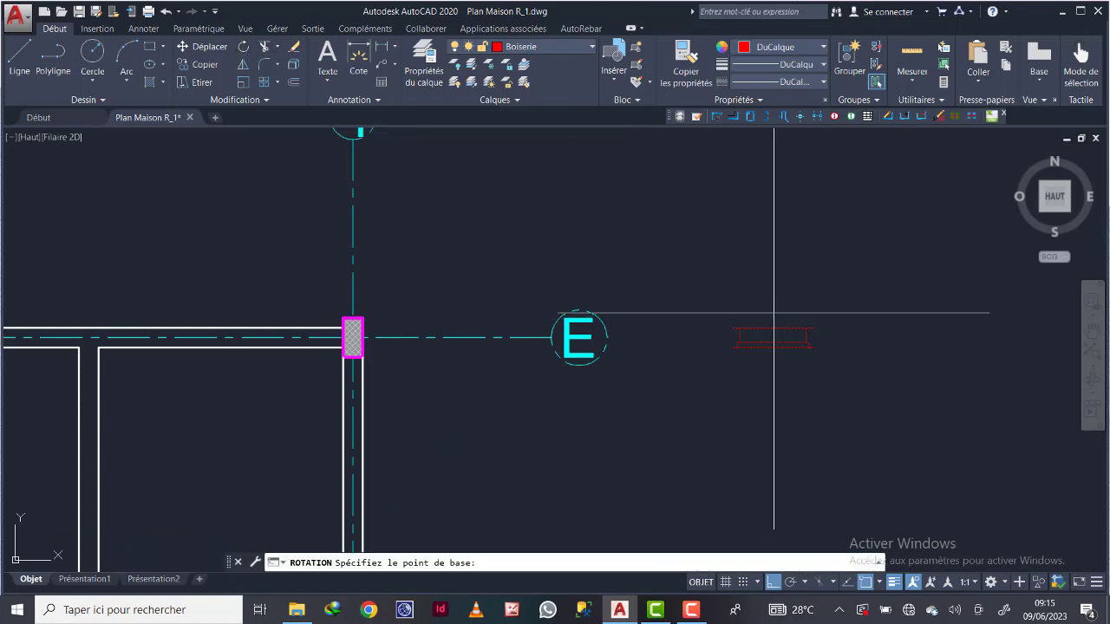
pyautogui.click(774, 336)
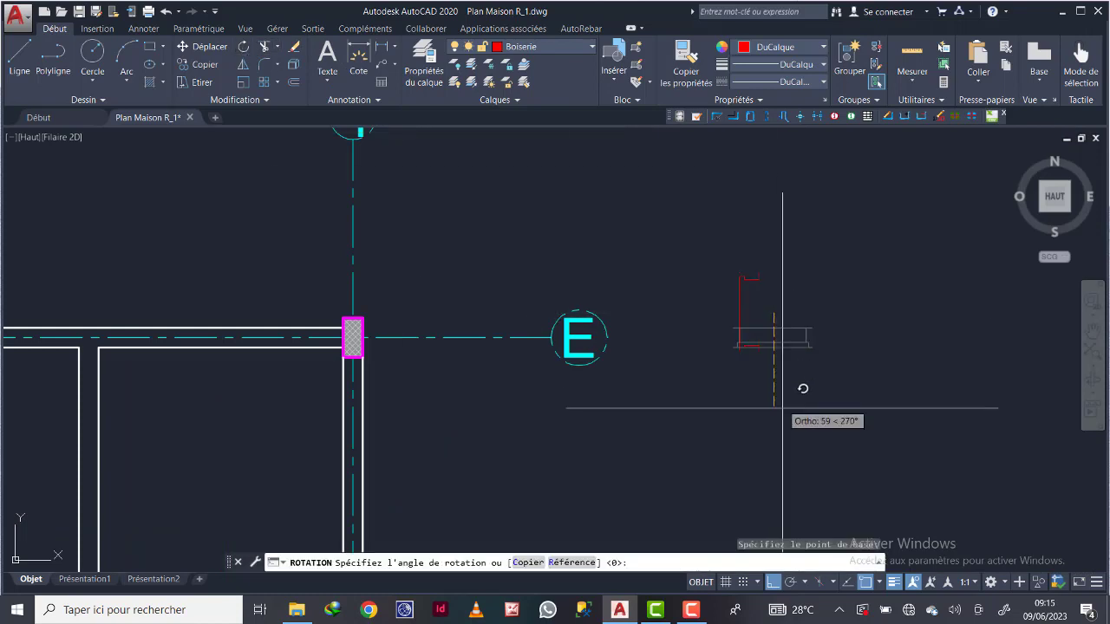
pyautogui.click(782, 469)
# Copy the rotated window from its upper-right corner to the upper-right corner of the opening on axis 4 between axes E and D
pyautogui.moveTo(720, 382); pyautogui.dragTo(702, 275, button='middle')
pyautogui.click(726, 229)
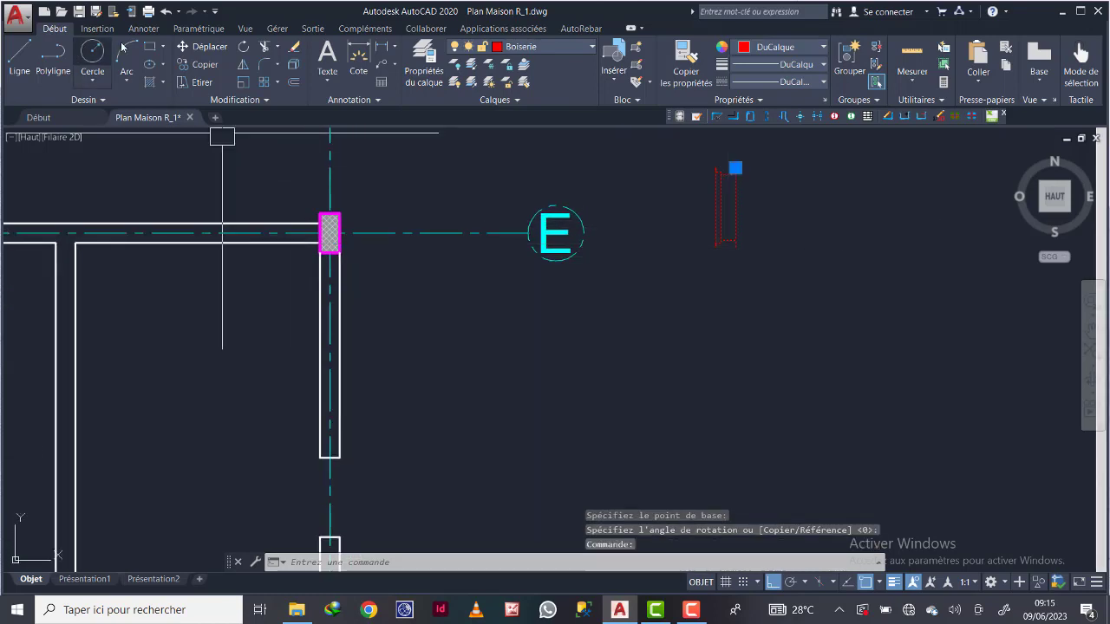
pyautogui.click(198, 64)
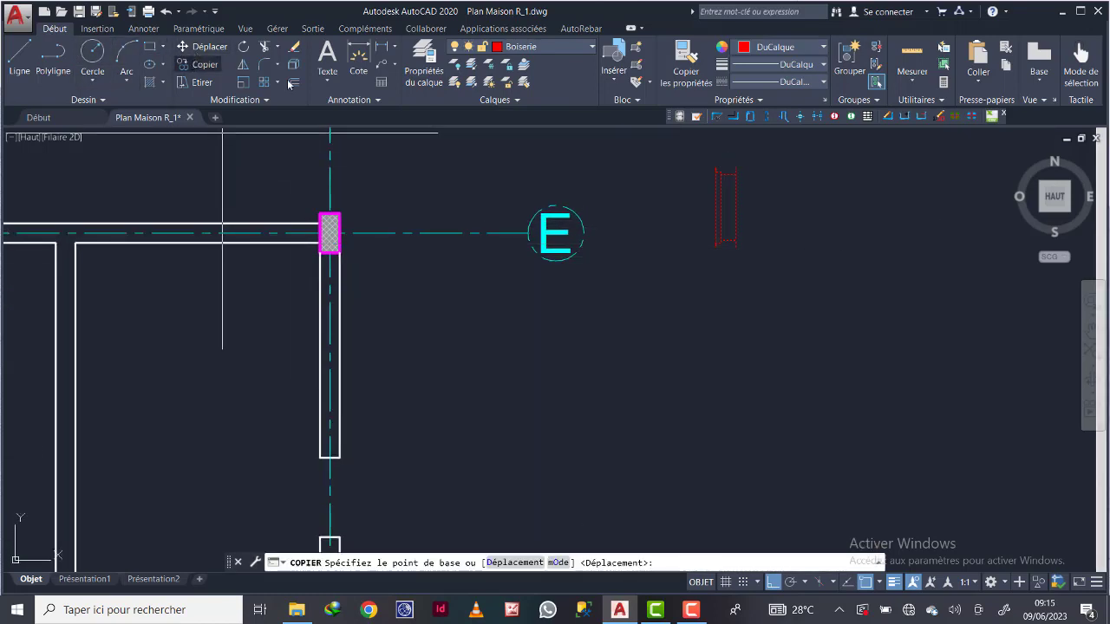
pyautogui.click(739, 165)
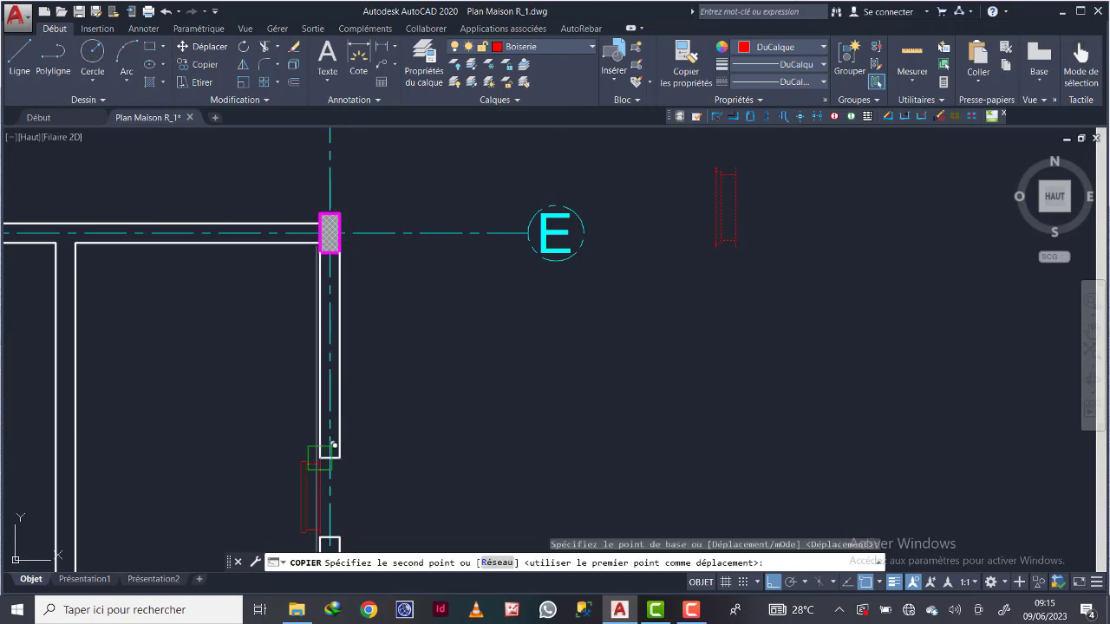
pyautogui.scroll(5, 325, 450)
pyautogui.click(429, 391)
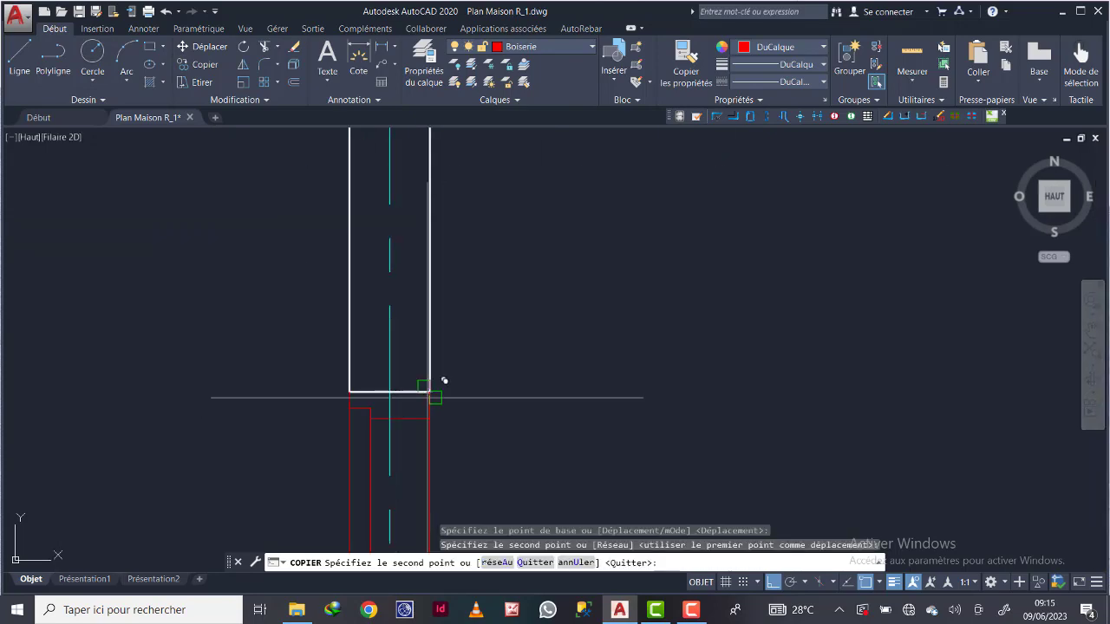
# Place another copy of the rotated window at the upper-right corner of the opening on axis 4 between axes D and C
pyautogui.scroll(-4, 514, 329)
pyautogui.scroll(-5, 514, 328)
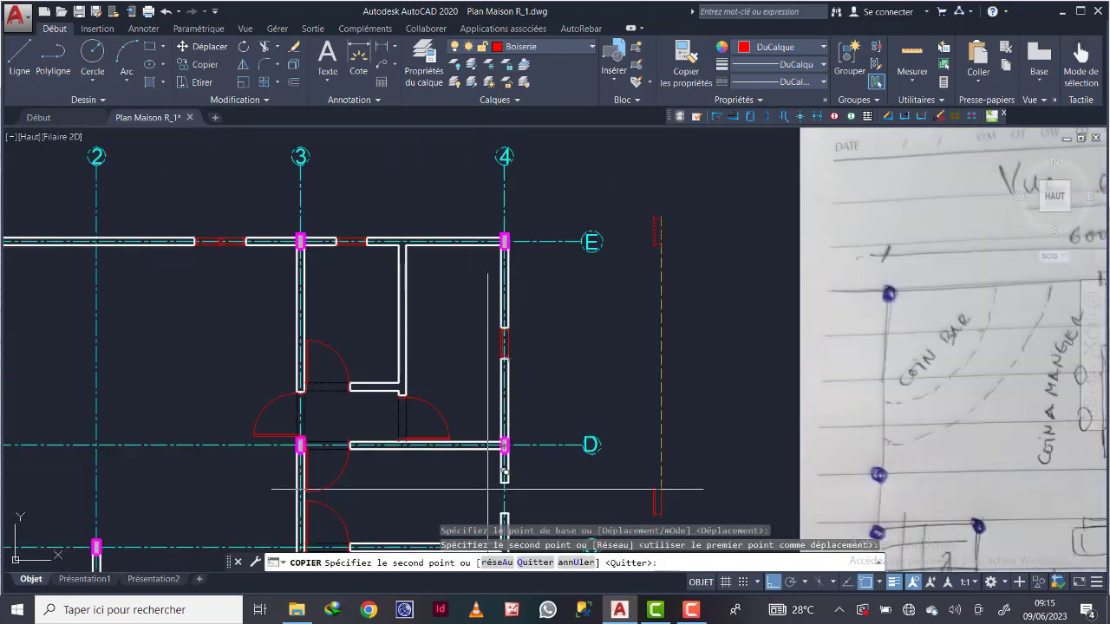
pyautogui.moveTo(483, 484); pyautogui.dragTo(483, 319, button='middle')
pyautogui.scroll(5, 483, 319)
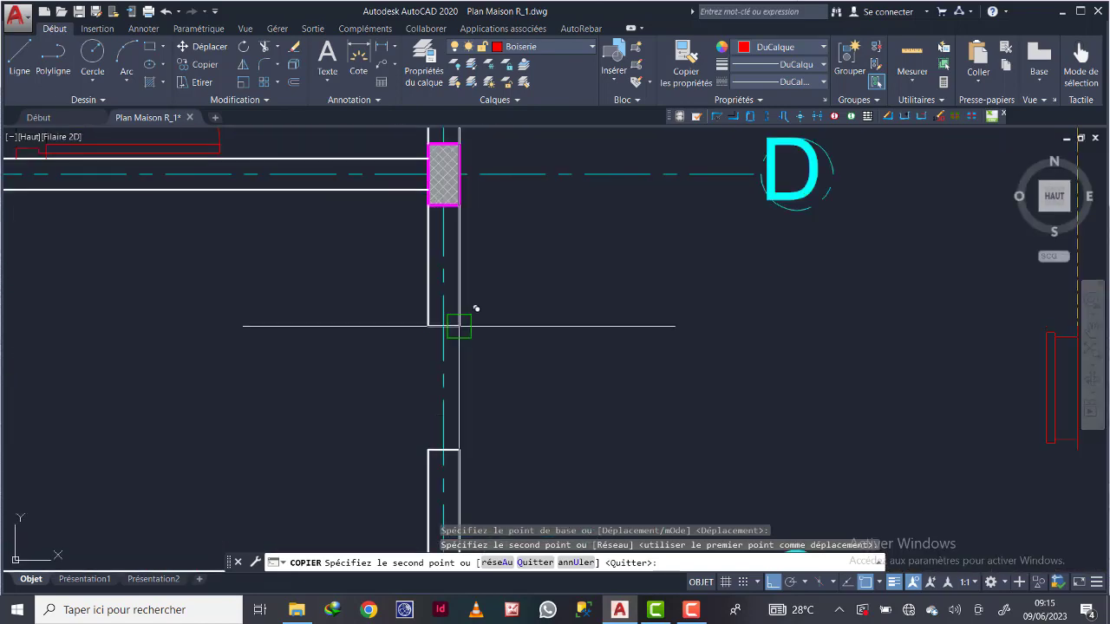
pyautogui.scroll(-5, 587, 347)
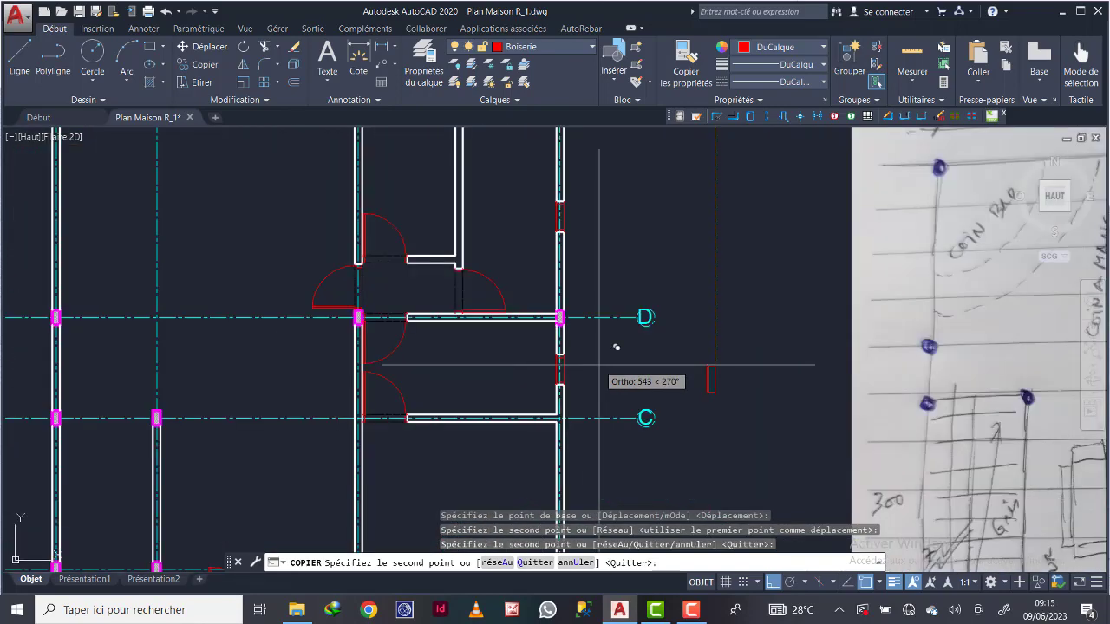
pyautogui.press('Escape')
# Erase the spare rotated window beside axis bubble E
pyautogui.scroll(-5, 535, 372)
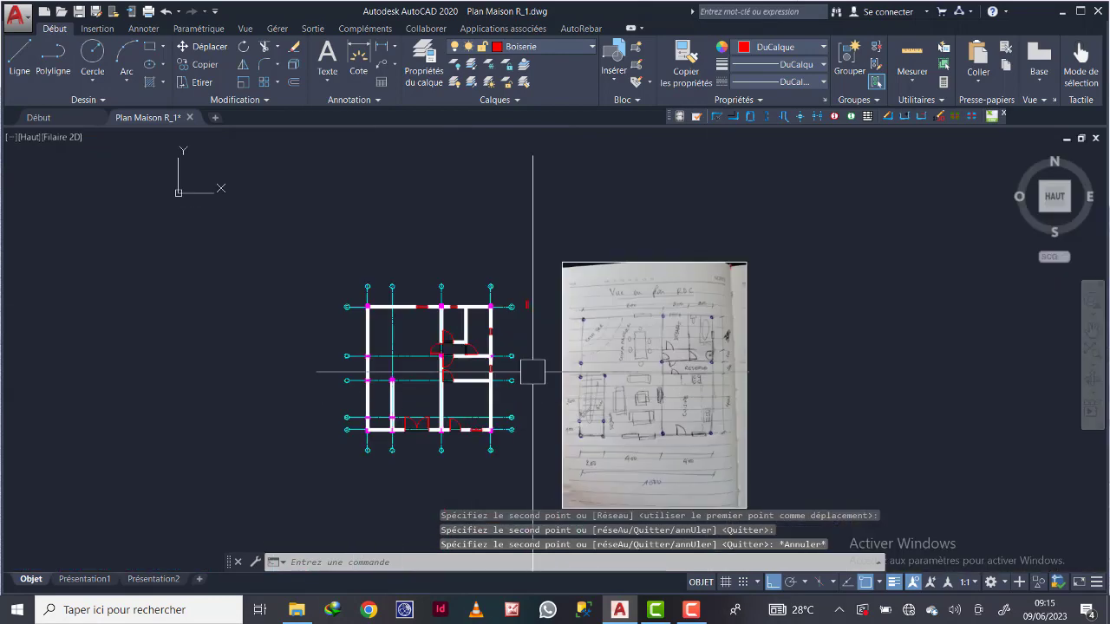
pyautogui.click(533, 288)
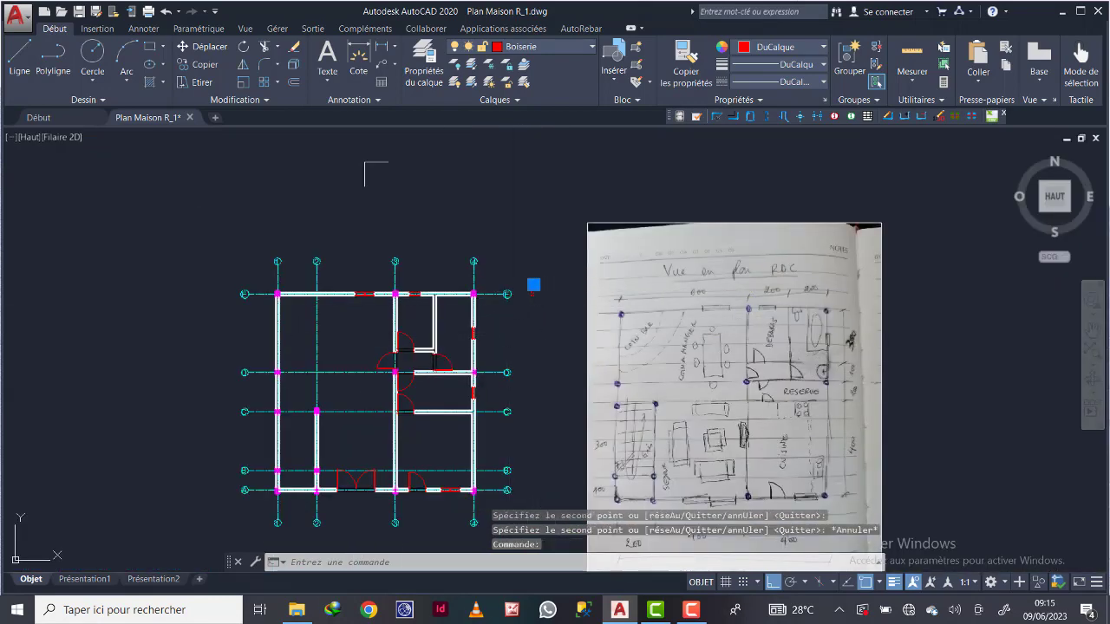
pyautogui.click(293, 48)
pyautogui.scroll(5, 458, 376)
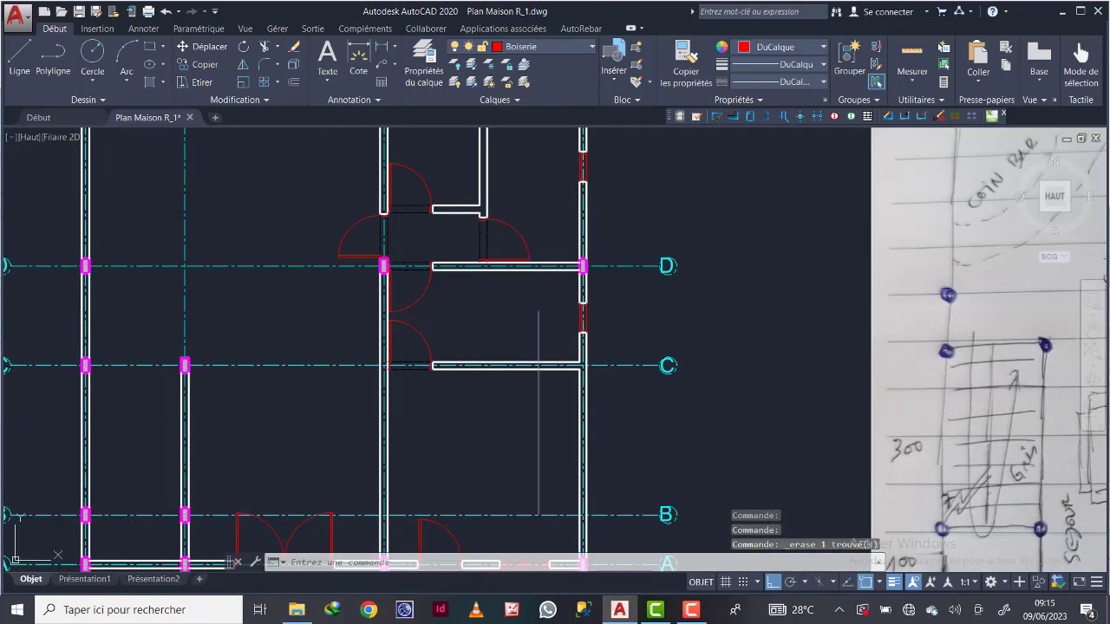
pyautogui.scroll(-3, 539, 308)
pyautogui.moveTo(627, 324); pyautogui.dragTo(515, 338, button='middle')
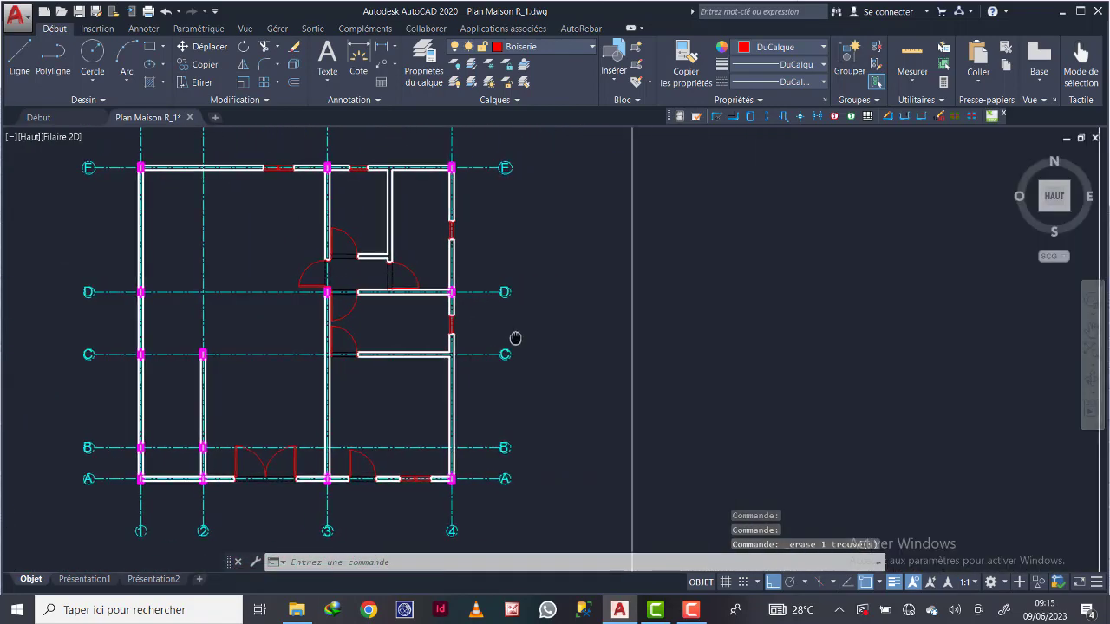
pyautogui.moveTo(560, 372); pyautogui.dragTo(557, 366, button='middle')
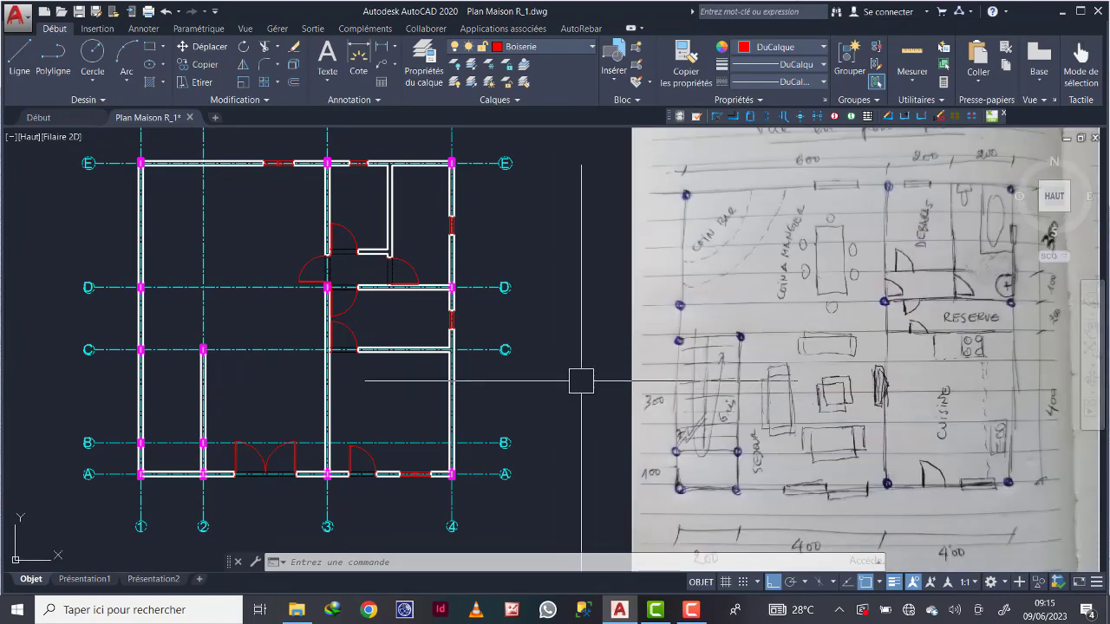
pyautogui.moveTo(572, 379)
pyautogui.mouseDown(button='middle')
pyautogui.moveTo(590, 397)
pyautogui.moveTo(608, 390)
pyautogui.mouseUp(button='middle')
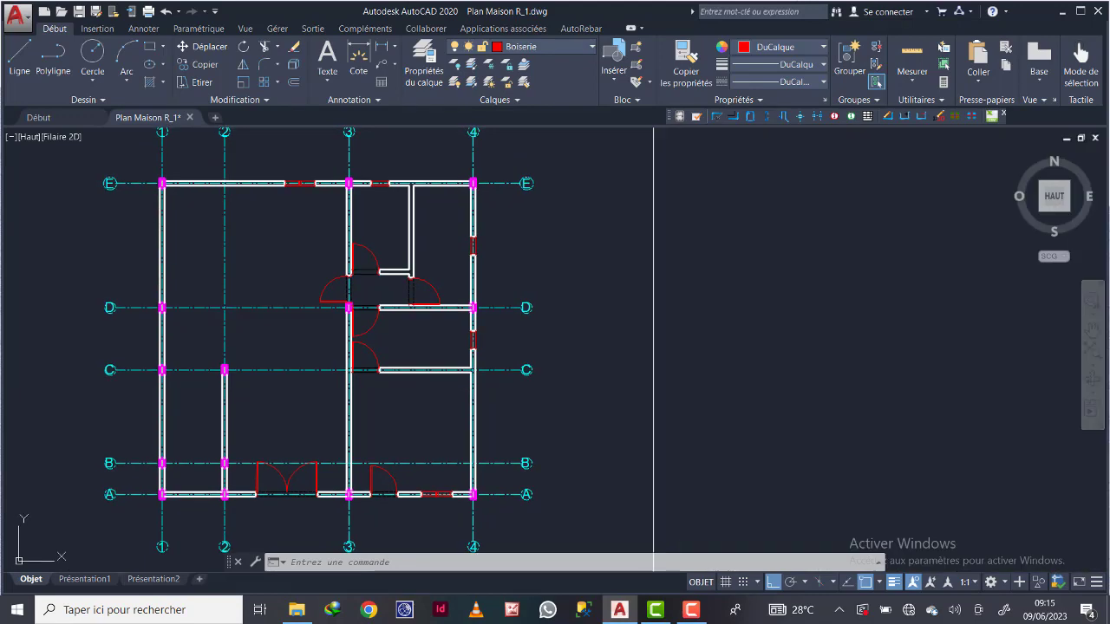